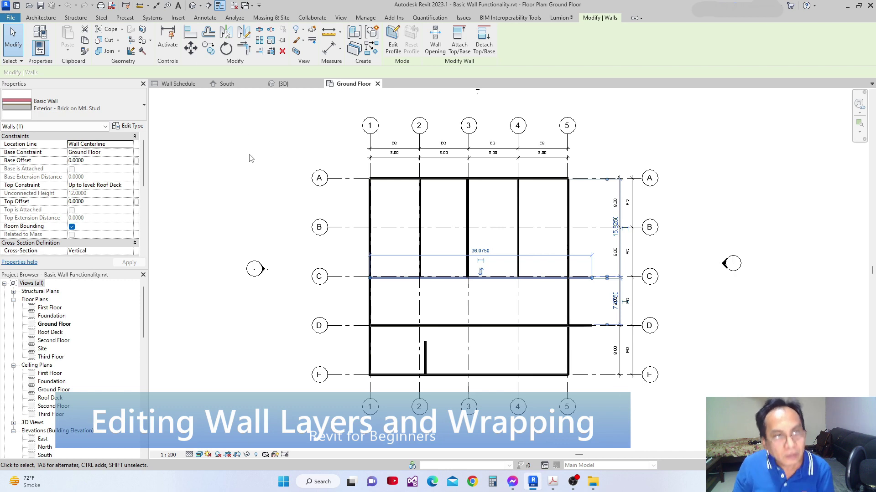
- Open the brick wall's type properties, then close them without changes
{"action": "left_click", "coordinate": [129, 126]}
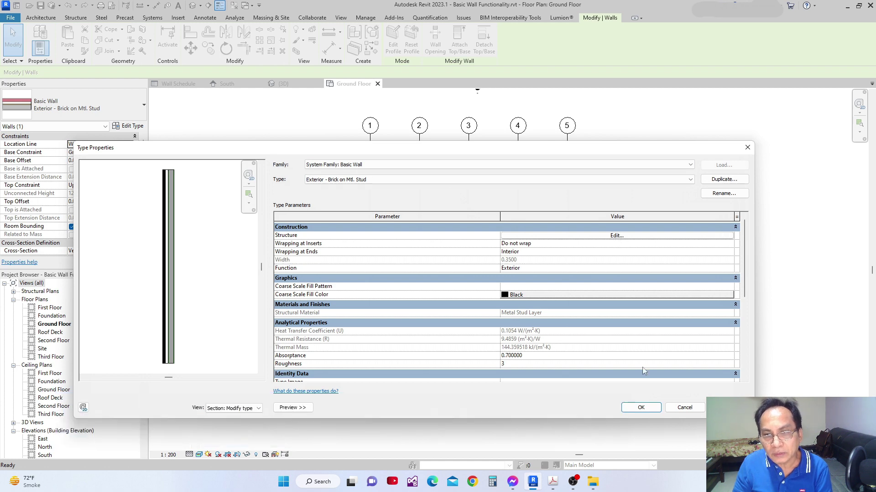
{"action": "left_click", "coordinate": [680, 408]}
{"action": "scroll", "coordinate": [444, 293], "scroll_direction": "up", "scroll_amount": 2}
{"action": "scroll", "coordinate": [434, 316], "scroll_direction": "down", "scroll_amount": 2}
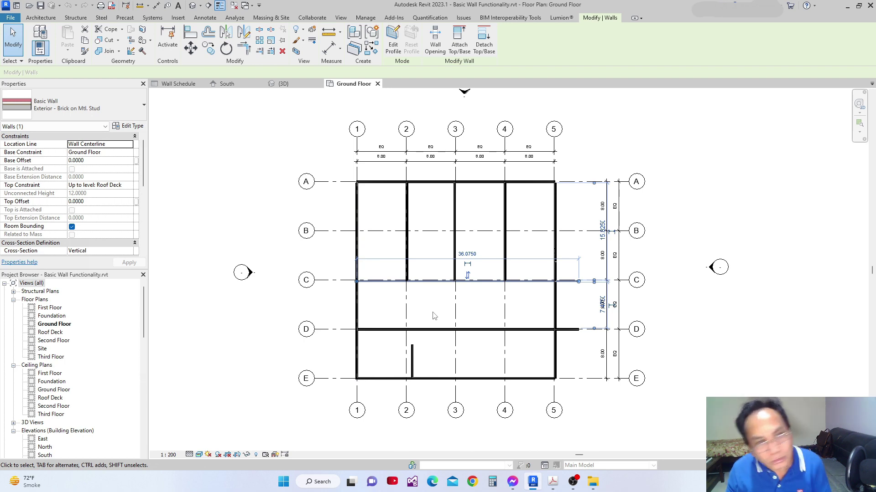
- Window-select every wall on the Ground Floor plan and delete them all
{"action": "mouse_move", "coordinate": [428, 289]}
{"action": "middle_mouse_down"}
{"action": "mouse_move", "coordinate": [434, 255]}
{"action": "mouse_move", "coordinate": [431, 287]}
{"action": "middle_mouse_up"}
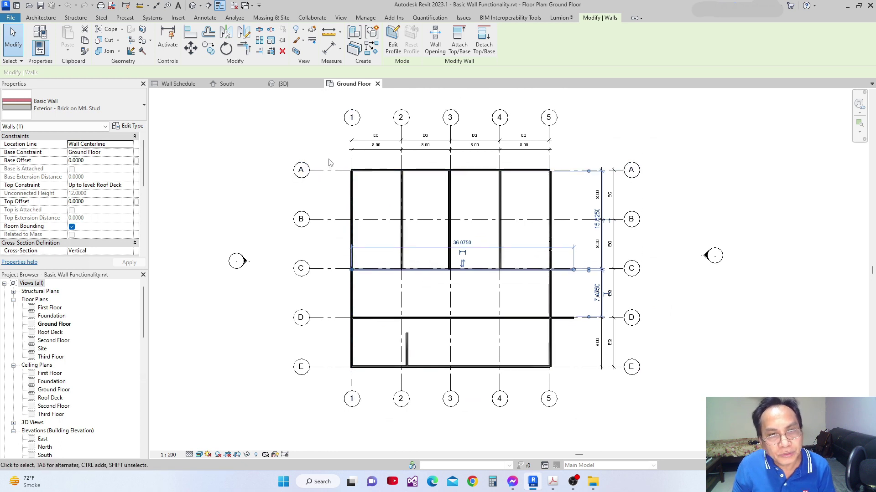
{"action": "left_click_drag", "start_coordinate": [329, 159], "coordinate": [578, 380]}
{"action": "key", "text": "Delete"}
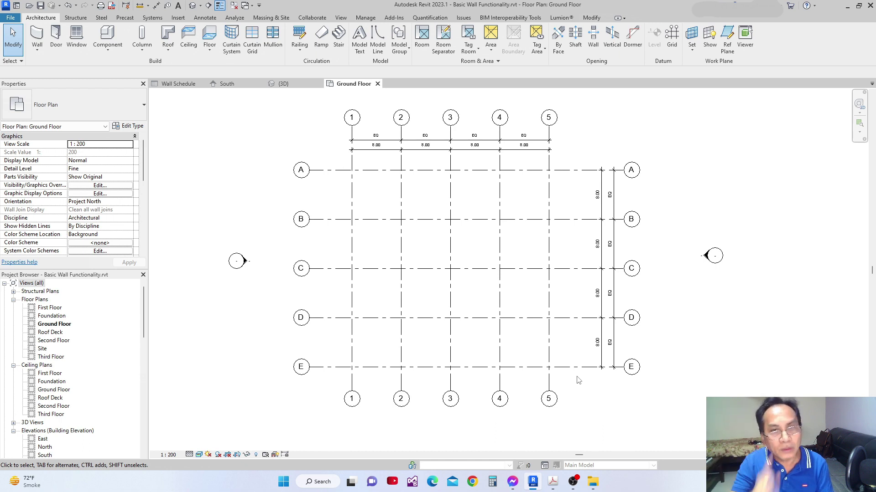
- Start the Wall tool with the Basic Wall: Generic - 200mm type selected
{"action": "left_click", "coordinate": [42, 41]}
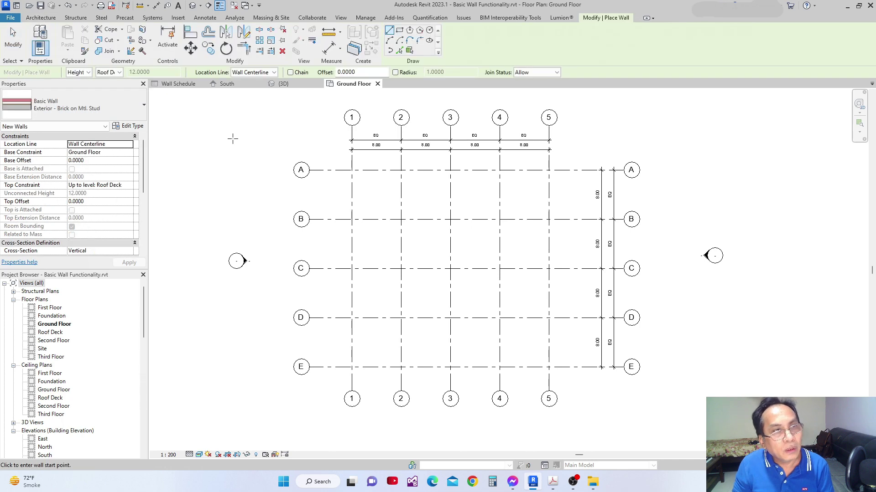
{"action": "left_click", "coordinate": [142, 108]}
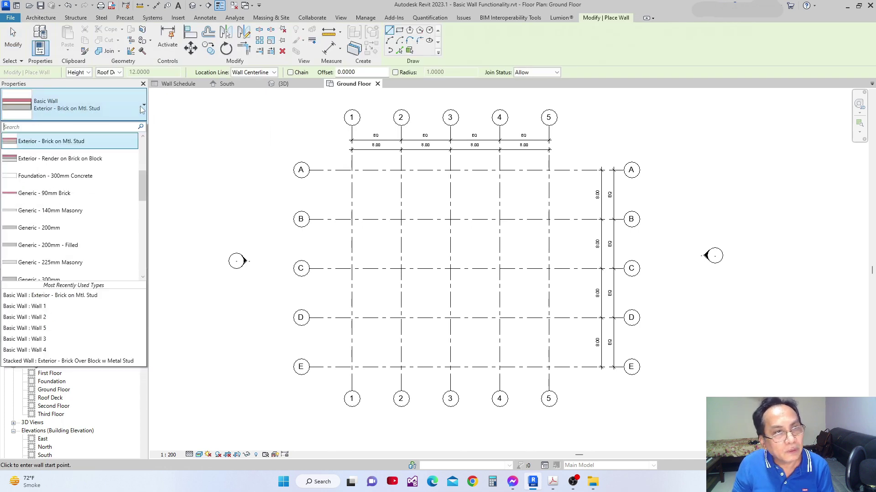
{"action": "left_click", "coordinate": [37, 230]}
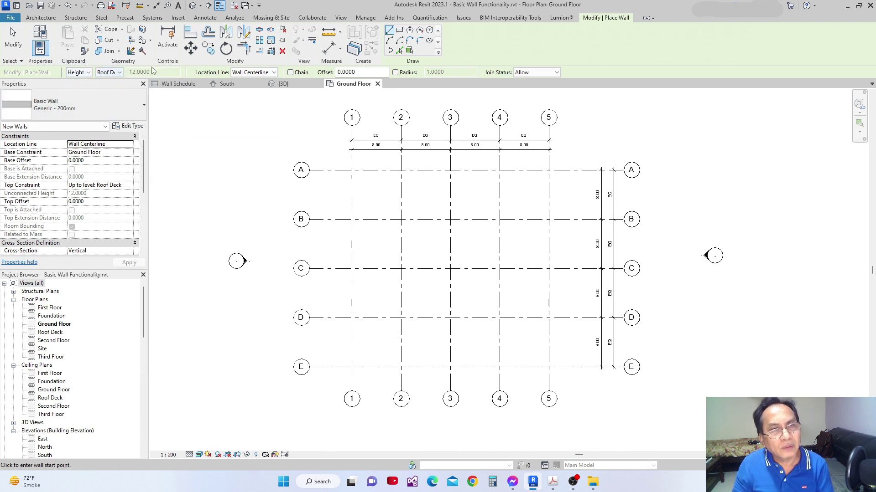
- Draw an unconnected-height Generic - 200mm wall along grid C from grid 1 to grid 5, then select it
{"action": "left_click", "coordinate": [119, 73]}
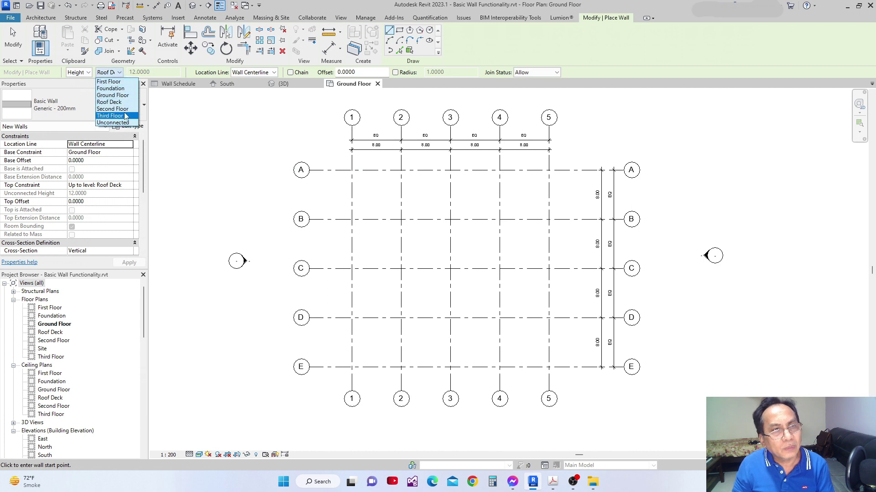
{"action": "left_click", "coordinate": [136, 123]}
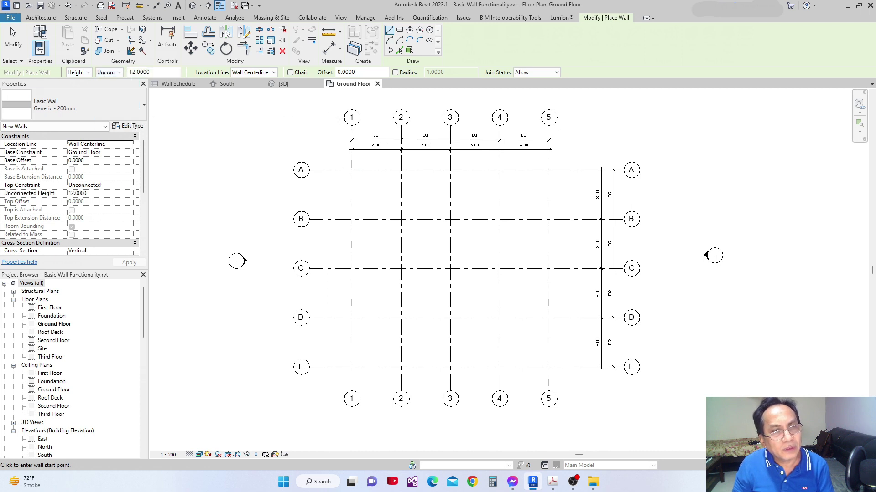
{"action": "scroll", "coordinate": [390, 244], "scroll_direction": "up", "scroll_amount": 3}
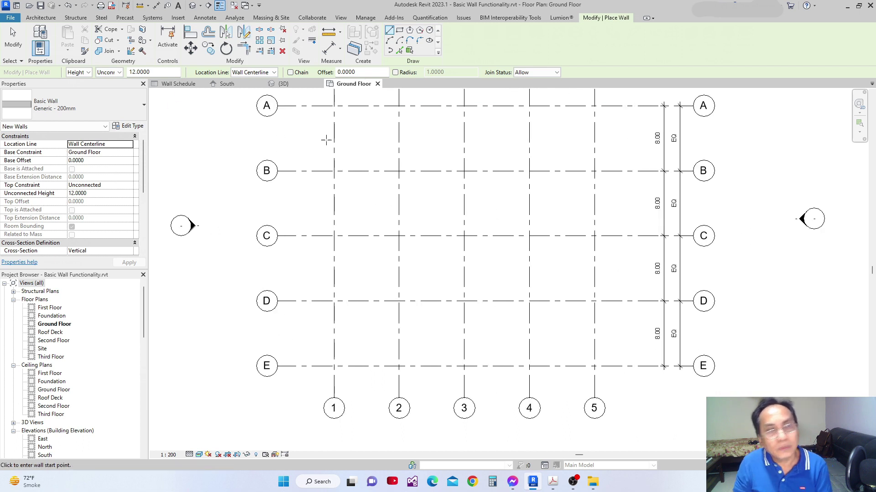
{"action": "scroll", "coordinate": [359, 231], "scroll_direction": "up", "scroll_amount": 1}
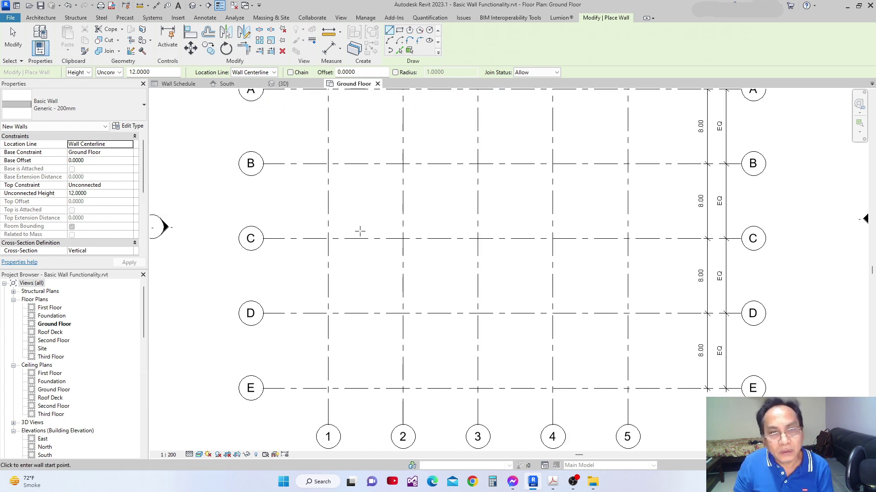
{"action": "left_click", "coordinate": [328, 238]}
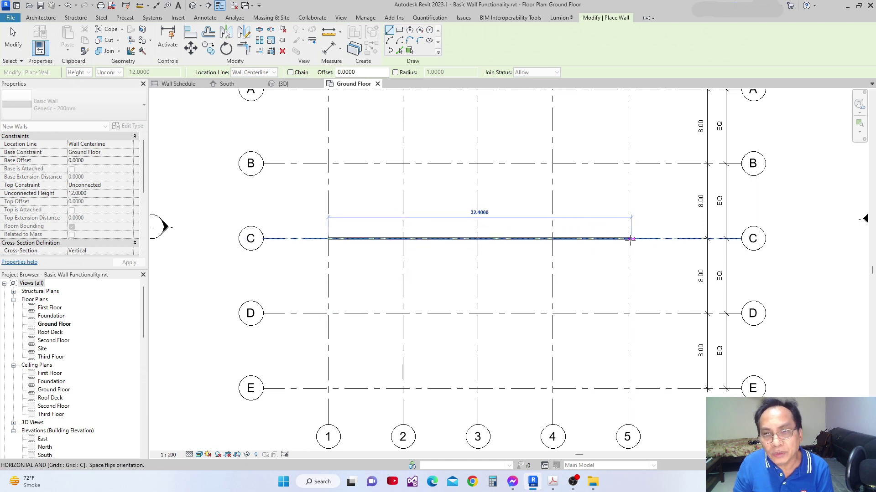
{"action": "left_click", "coordinate": [627, 239]}
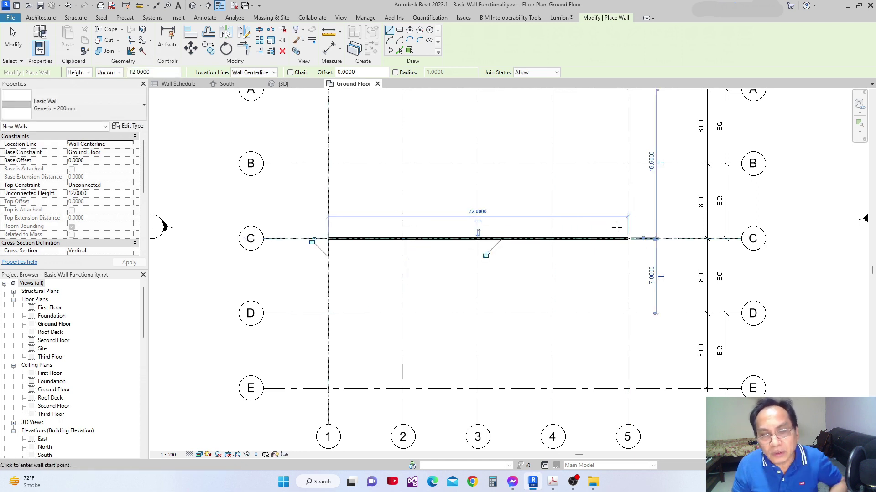
{"action": "key", "text": "Escape"}
{"action": "key", "text": "Escape"}
{"action": "left_click", "coordinate": [510, 244]}
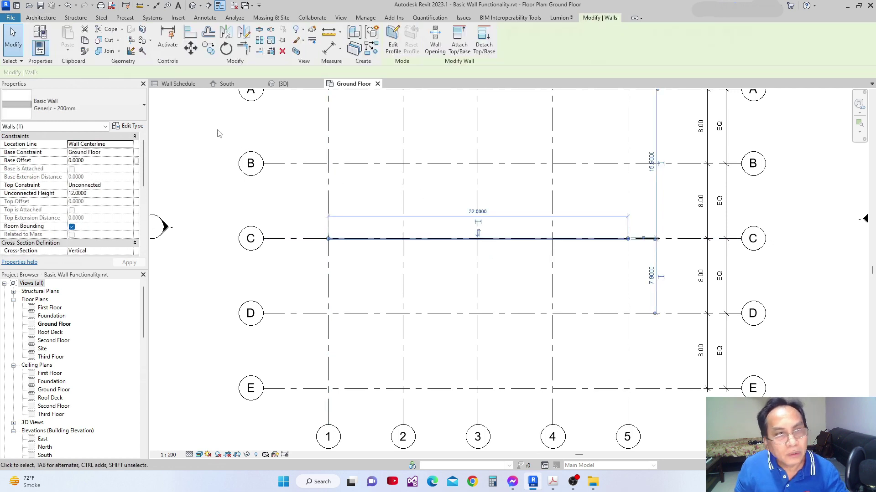
- Open the Generic - 200mm Type Properties dialog and reposition it on screen
{"action": "left_click", "coordinate": [137, 128]}
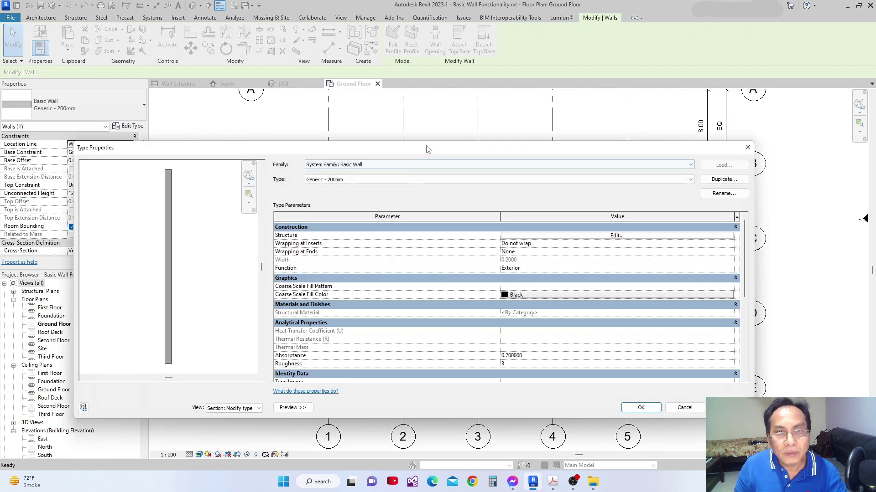
{"action": "left_click_drag", "start_coordinate": [427, 150], "coordinate": [421, 89]}
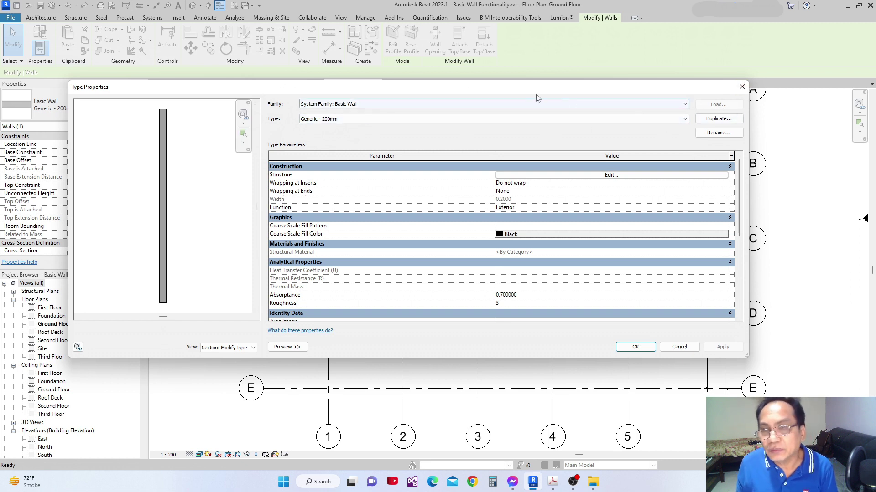
{"action": "left_click_drag", "start_coordinate": [525, 90], "coordinate": [524, 98]}
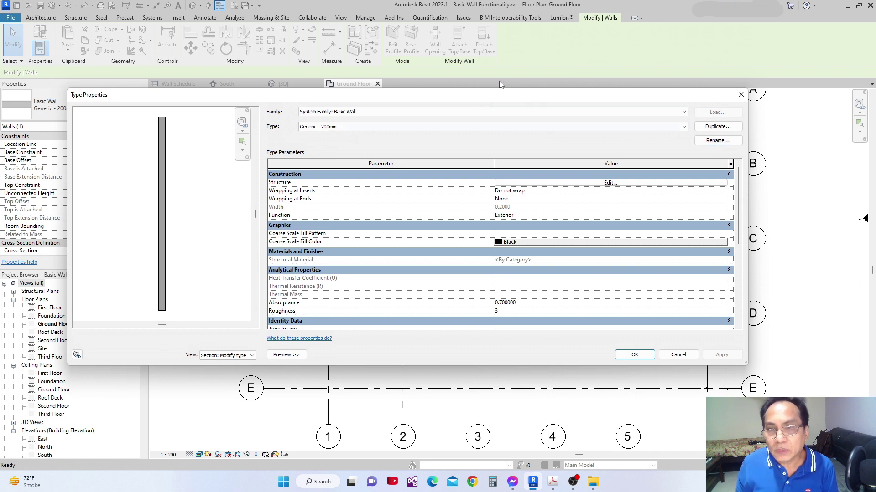
{"action": "mouse_move", "coordinate": [501, 97]}
{"action": "left_mouse_down"}
{"action": "mouse_move", "coordinate": [503, 88]}
{"action": "mouse_move", "coordinate": [497, 95]}
{"action": "left_mouse_up"}
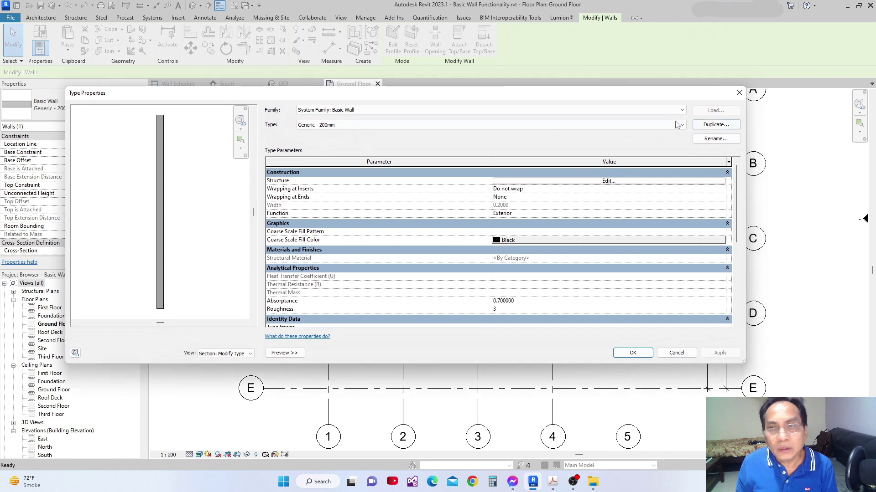
{"action": "left_click_drag", "start_coordinate": [631, 102], "coordinate": [622, 111]}
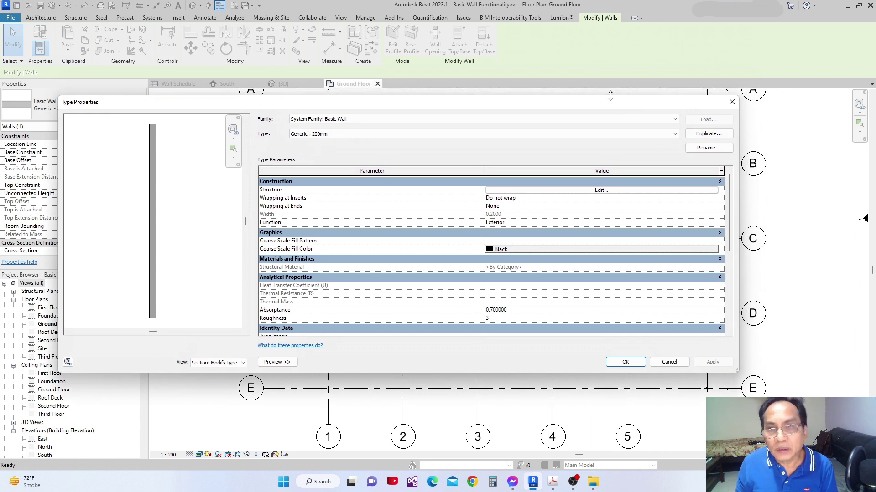
{"action": "left_click_drag", "start_coordinate": [564, 98], "coordinate": [572, 87]}
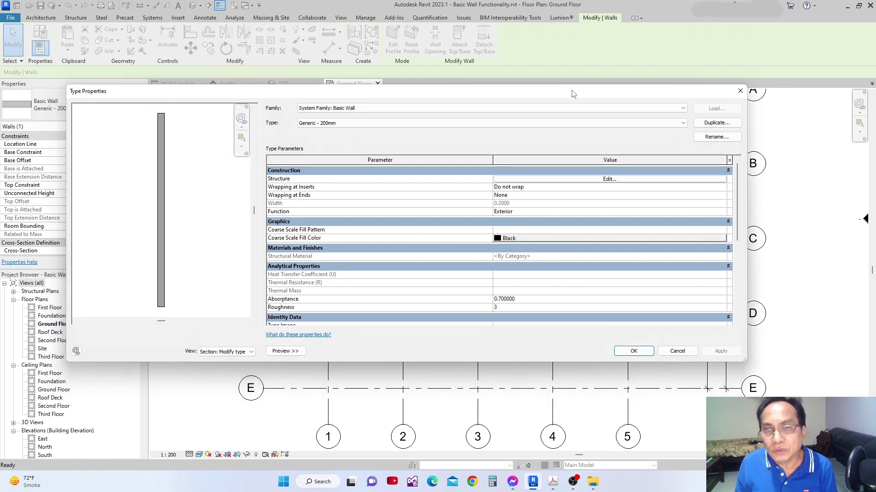
- Duplicate the wall type as 'Edit Wall' and open its Edit Assembly layer list
{"action": "left_click", "coordinate": [717, 123]}
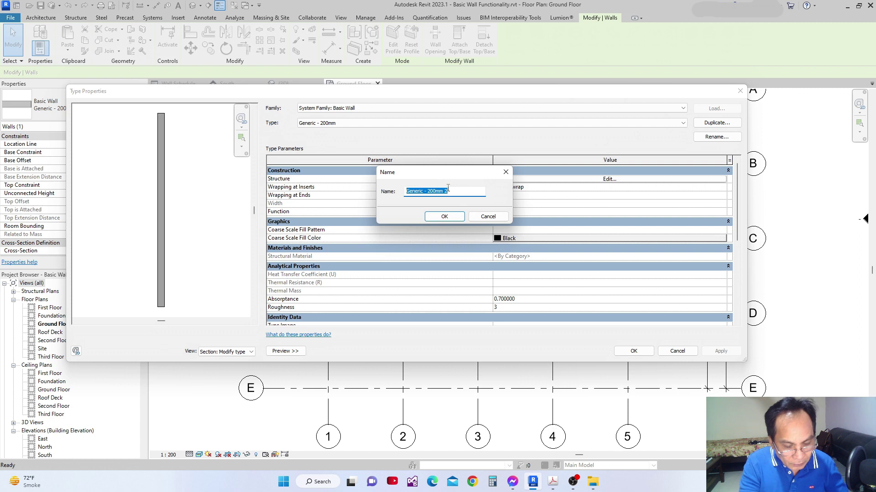
{"action": "type", "text": "Edit Wall"}
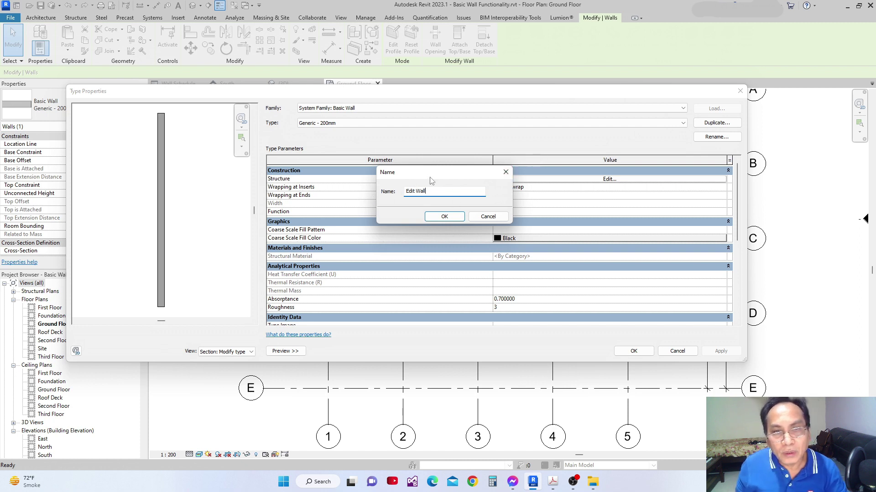
{"action": "left_click_drag", "start_coordinate": [430, 177], "coordinate": [439, 181]}
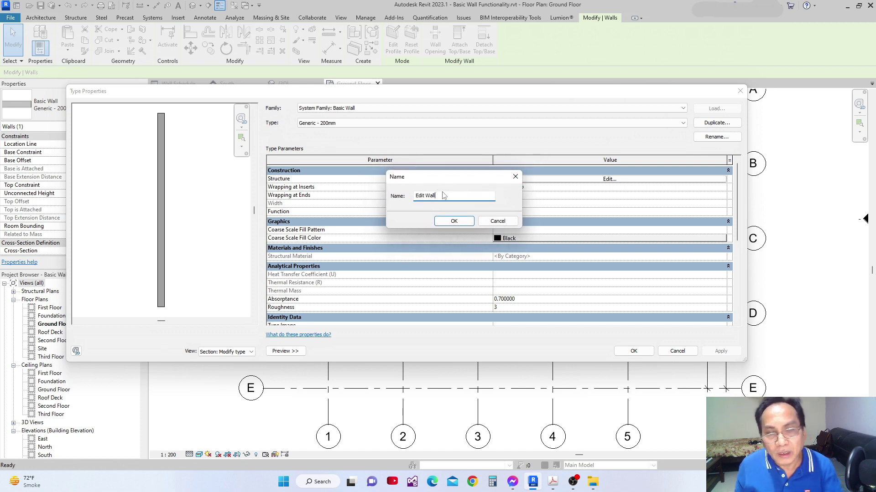
{"action": "left_click", "coordinate": [453, 221]}
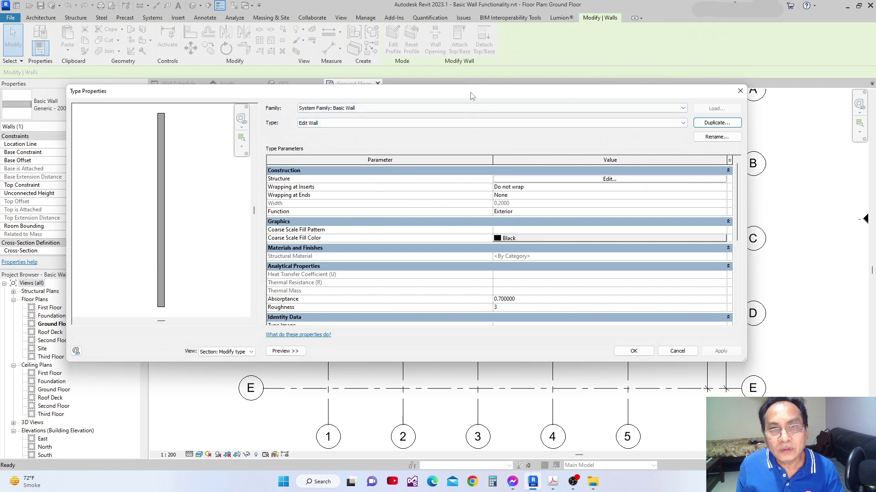
{"action": "left_click_drag", "start_coordinate": [471, 96], "coordinate": [471, 102]}
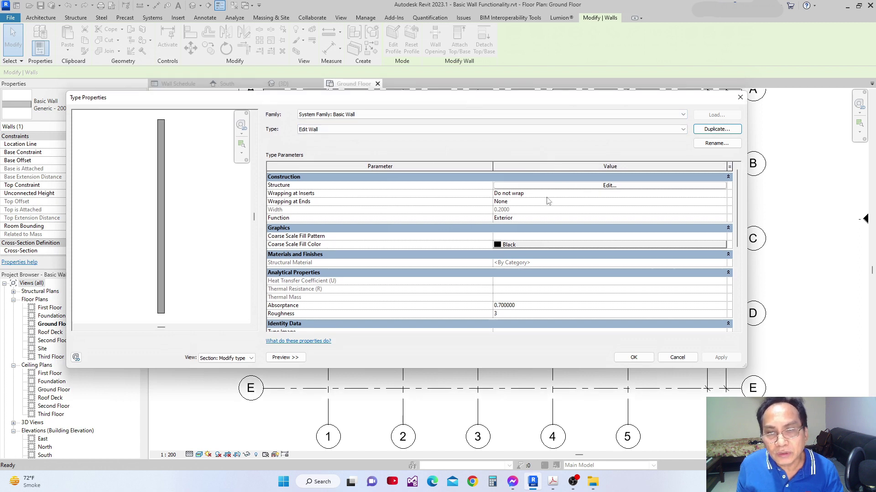
{"action": "left_click", "coordinate": [610, 186]}
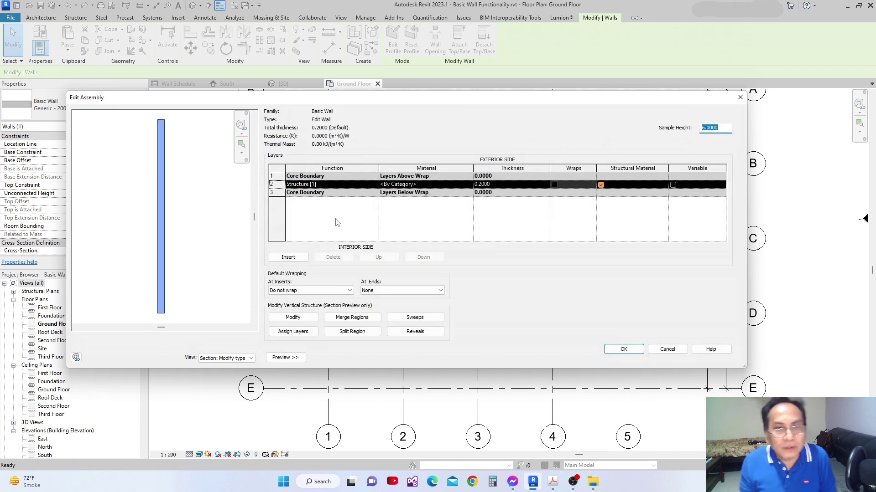
- Collapse the Edit Assembly section preview, move the dialog, and select layer 2's function
{"action": "left_click", "coordinate": [296, 359]}
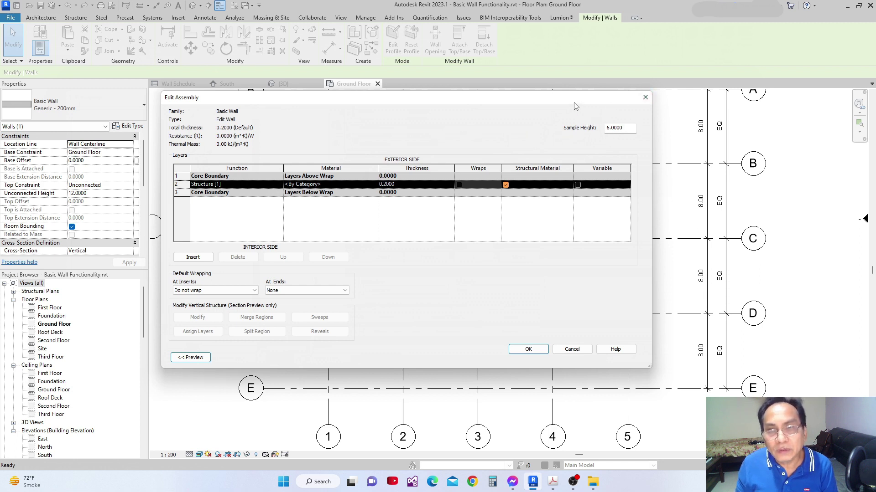
{"action": "left_click_drag", "start_coordinate": [576, 106], "coordinate": [601, 108]}
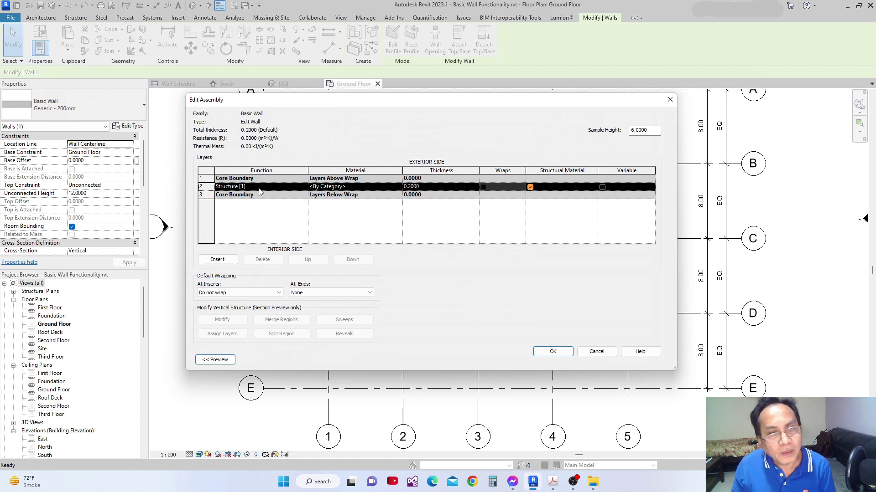
{"action": "left_click", "coordinate": [277, 187]}
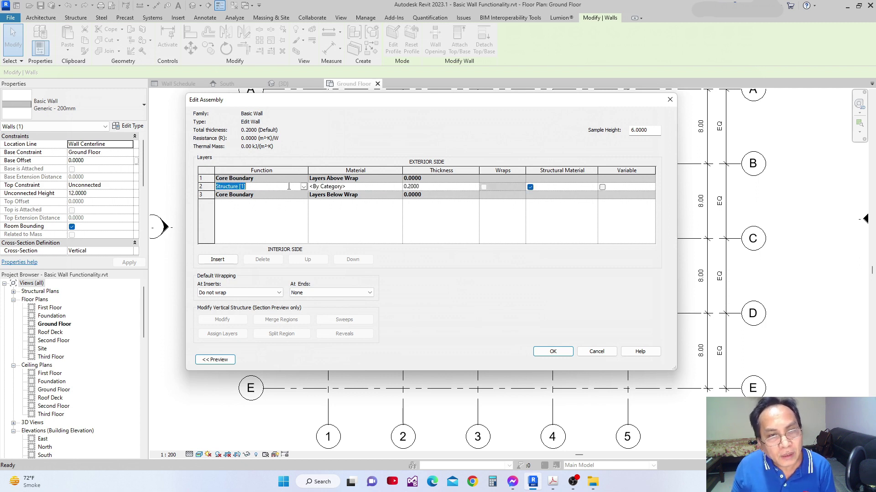
- Open layer 2's function list, move the dialog, and select the lower core boundary row
{"action": "left_click", "coordinate": [266, 187]}
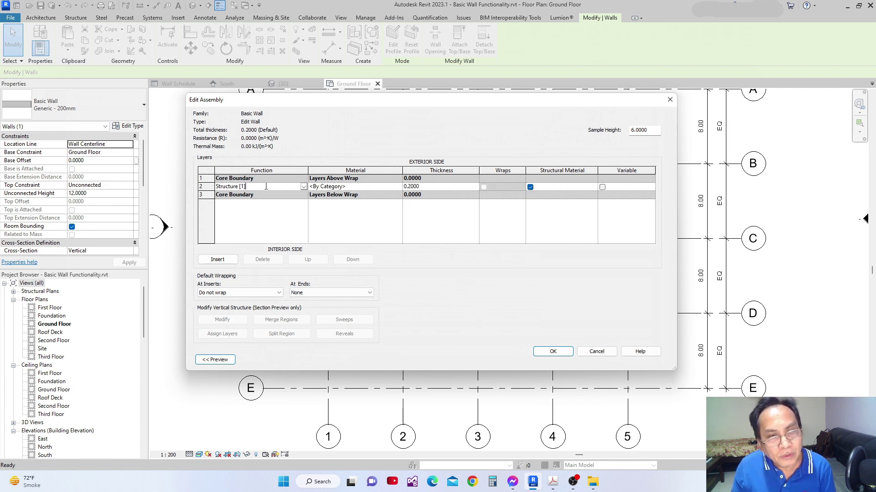
{"action": "left_click", "coordinate": [303, 187]}
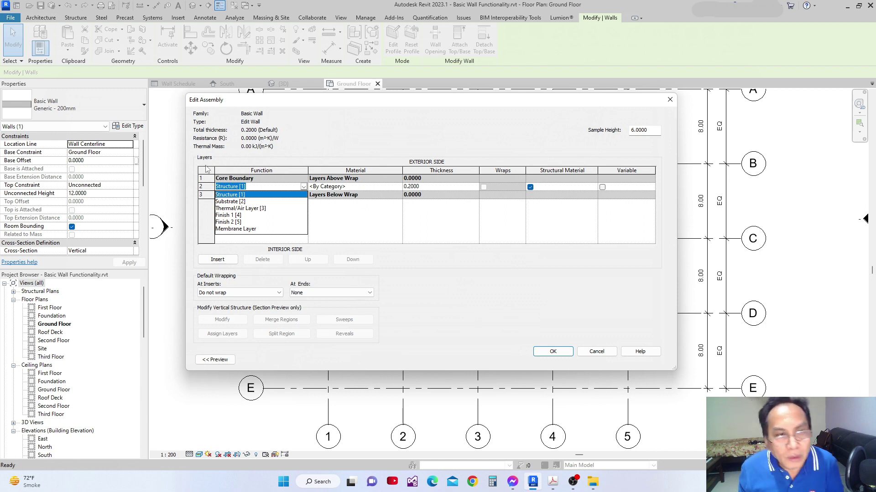
{"action": "left_click_drag", "start_coordinate": [423, 103], "coordinate": [419, 110]}
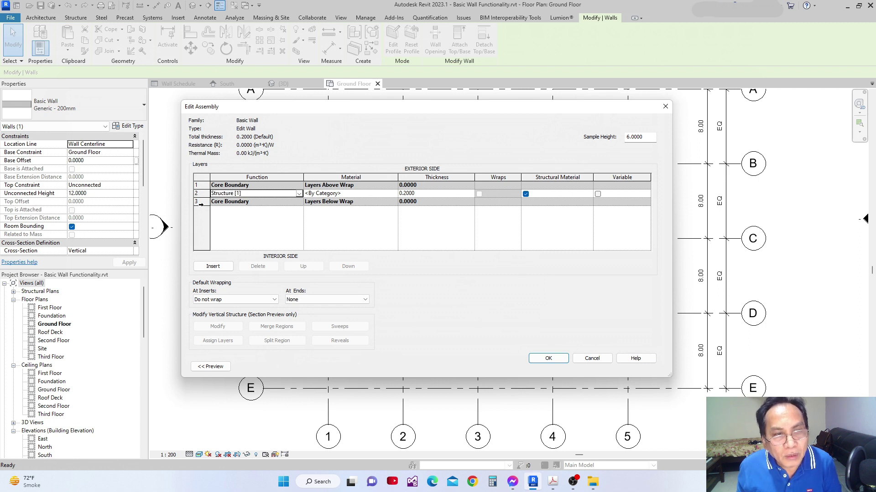
{"action": "left_click", "coordinate": [201, 202]}
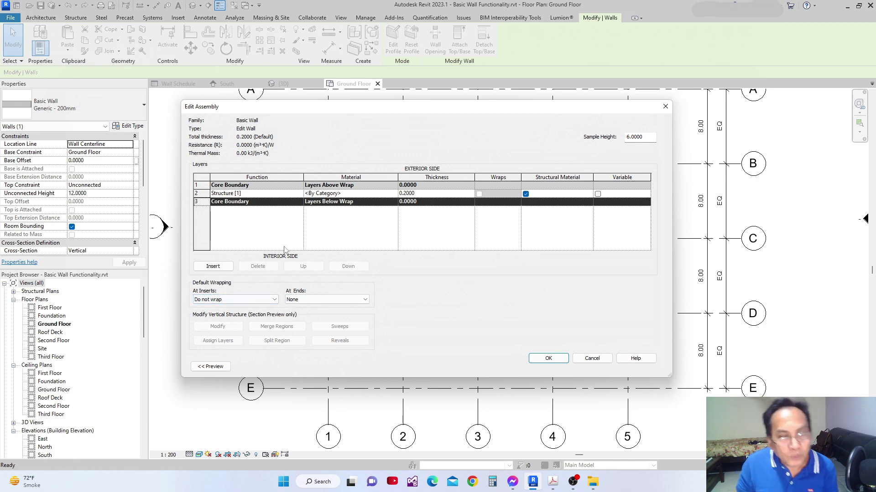
- Expand the section preview, move the dialog down, and select the structure layer's function
{"action": "left_click", "coordinate": [210, 367]}
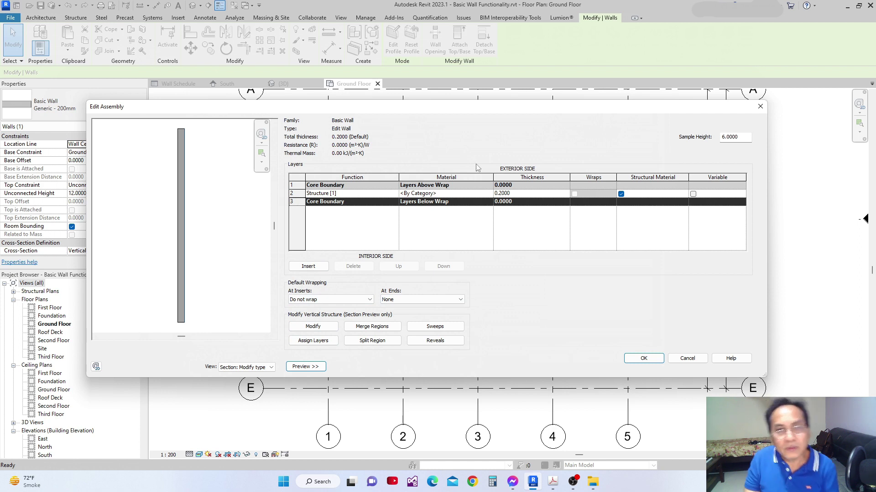
{"action": "left_click_drag", "start_coordinate": [449, 110], "coordinate": [448, 127]}
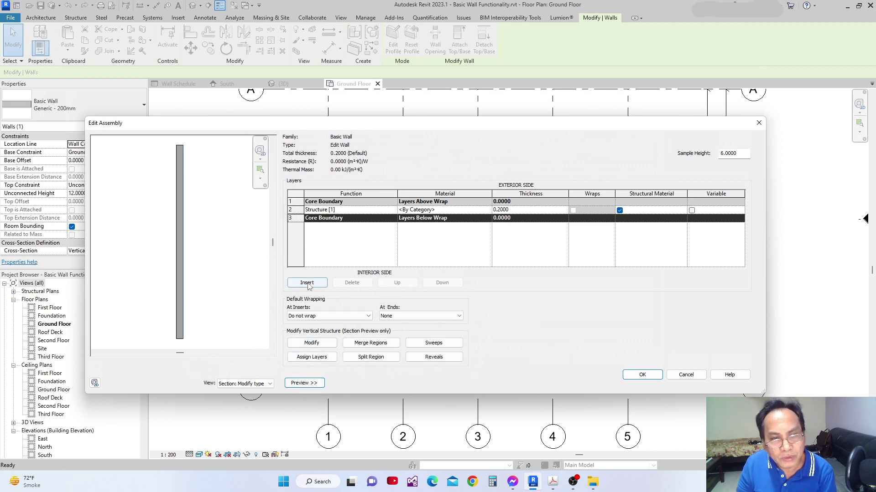
{"action": "left_click", "coordinate": [323, 212]}
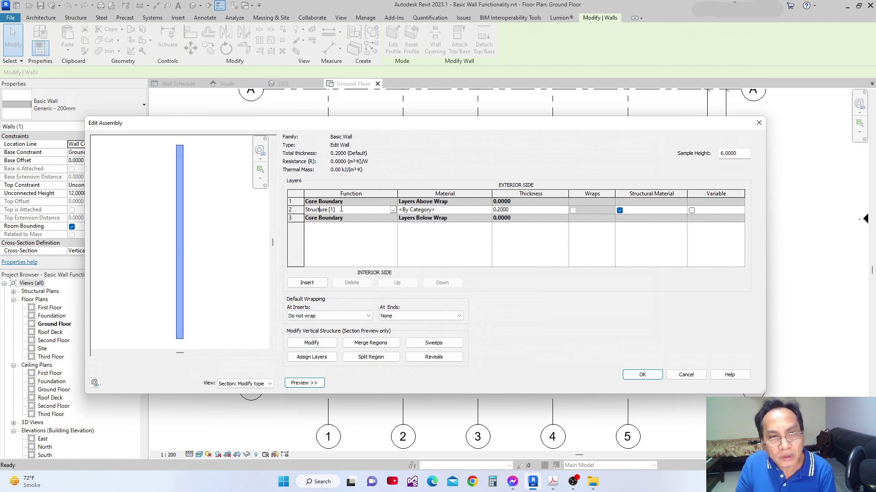
- Open the Function dropdown for the 0.2000 Structure layer in row 2
{"action": "left_click", "coordinate": [393, 210]}
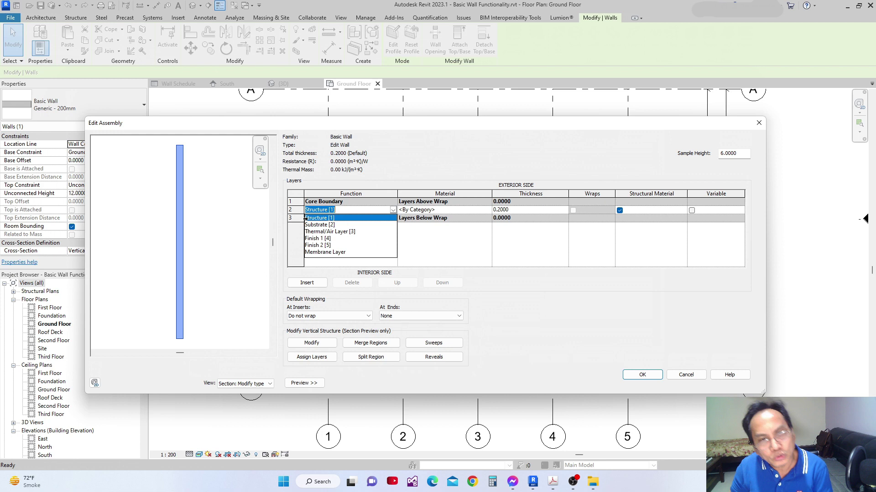
{"action": "left_click", "coordinate": [349, 232]}
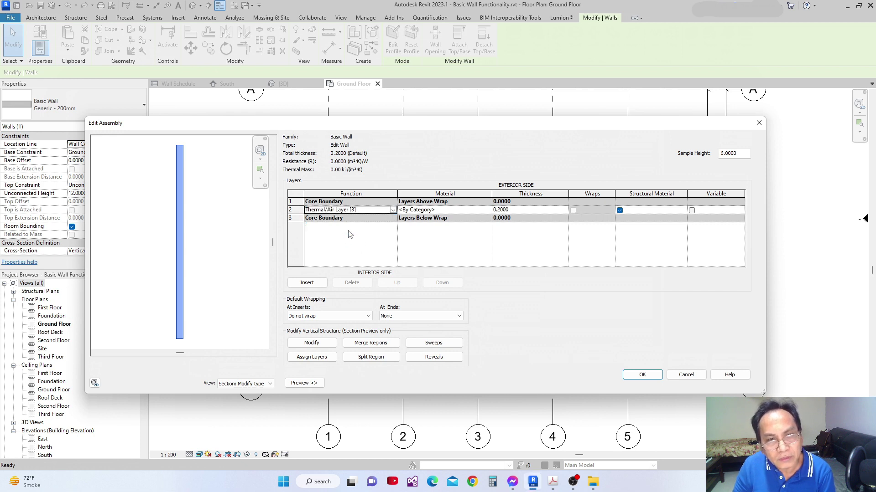
{"action": "left_click", "coordinate": [392, 210]}
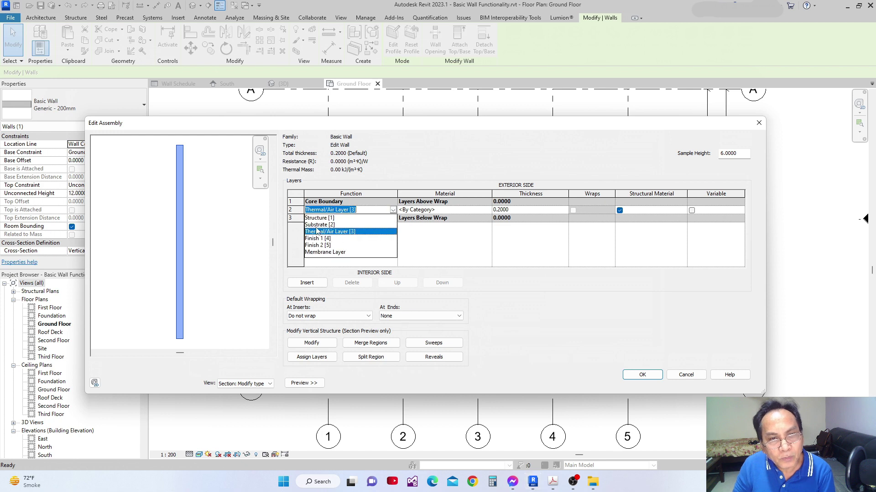
{"action": "left_click", "coordinate": [320, 218]}
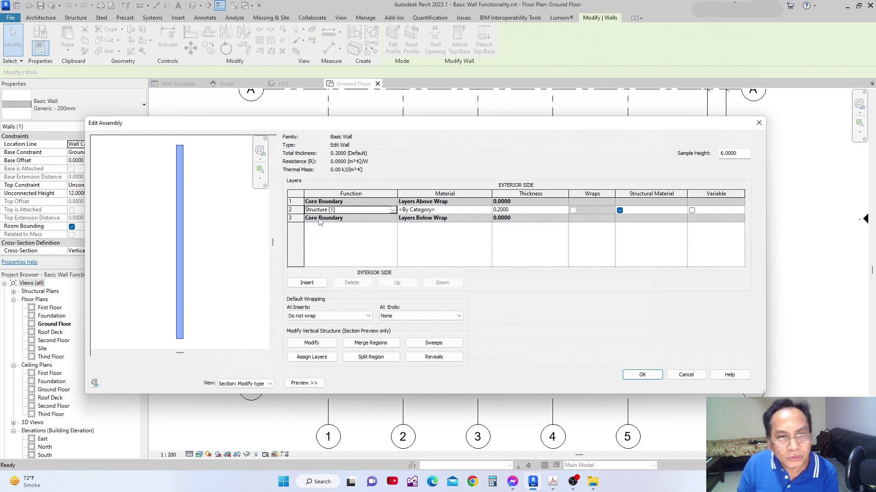
{"action": "left_click", "coordinate": [392, 210]}
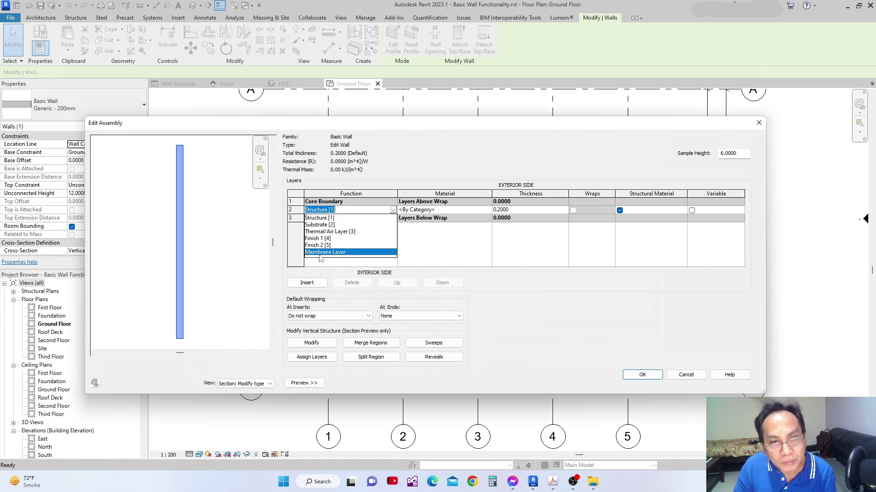
{"action": "left_click", "coordinate": [322, 252]}
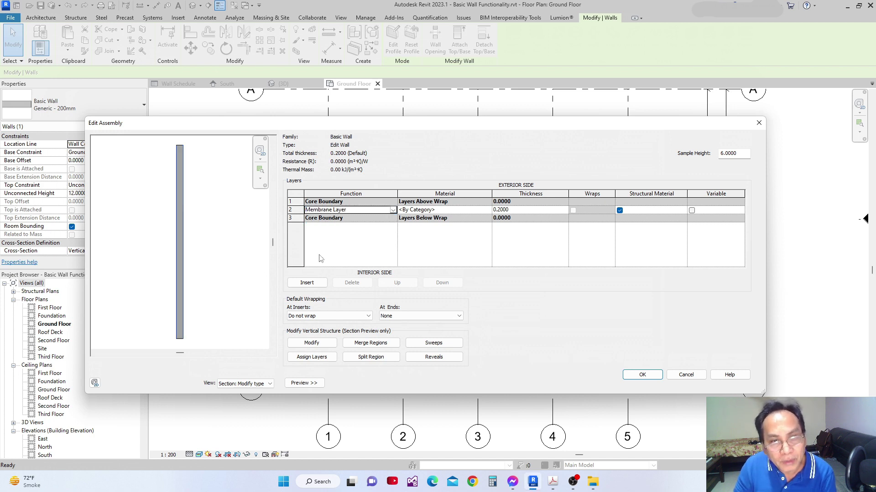
{"action": "left_click", "coordinate": [390, 210]}
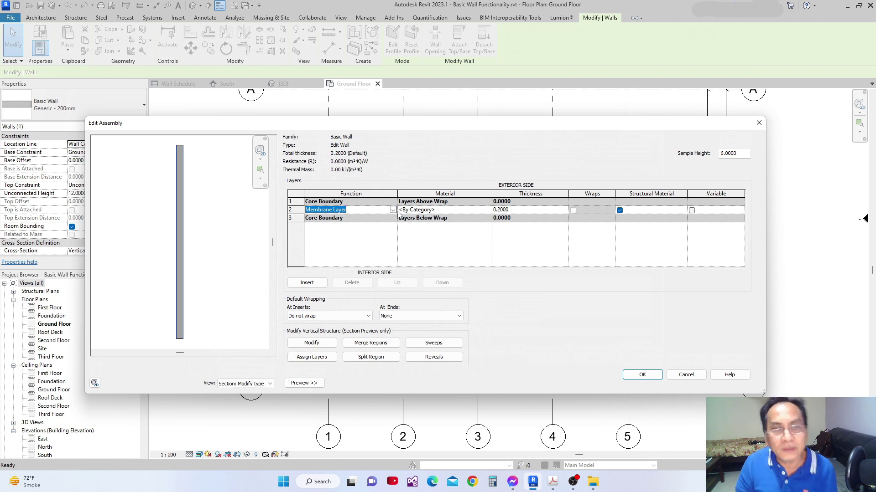
{"action": "left_click", "coordinate": [392, 209]}
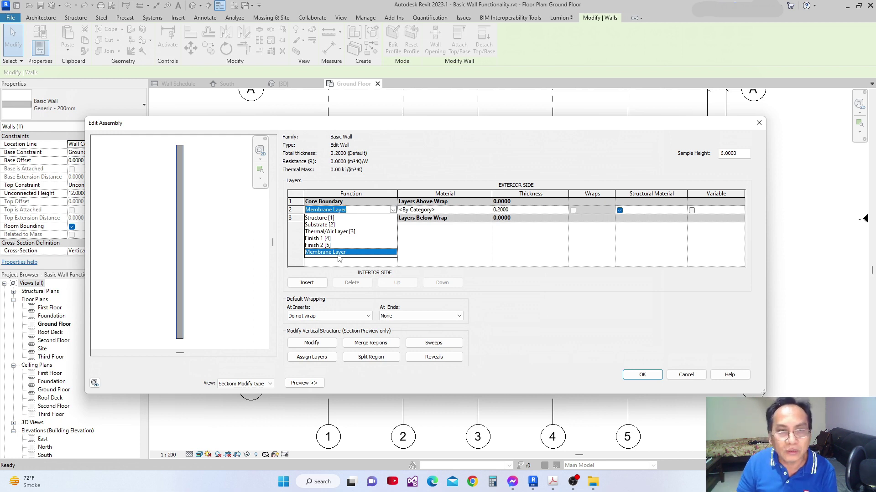
{"action": "left_click", "coordinate": [319, 219]}
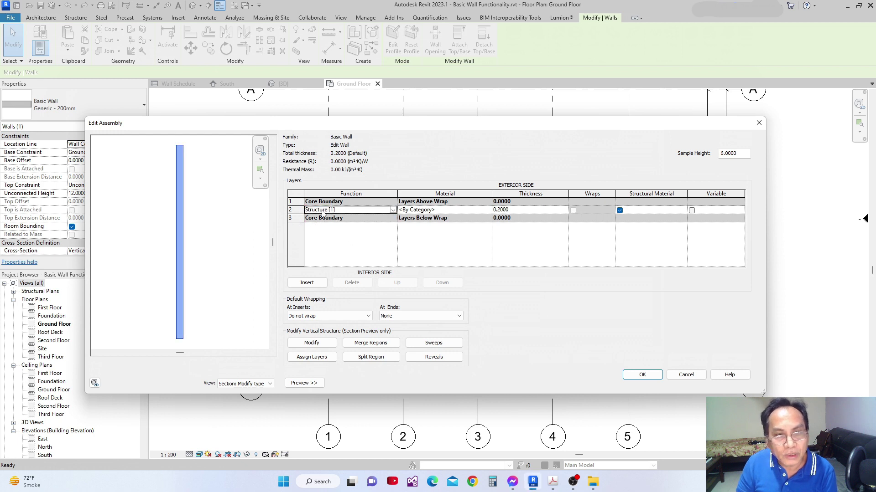
- Insert two new layers above the upper core boundary and confirm, triggering the zero-thickness error
{"action": "left_click", "coordinate": [290, 201]}
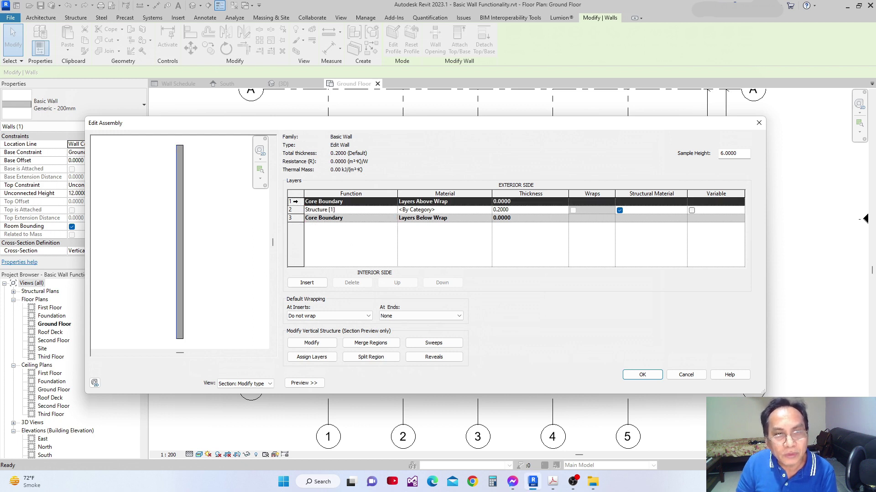
{"action": "left_click", "coordinate": [306, 284]}
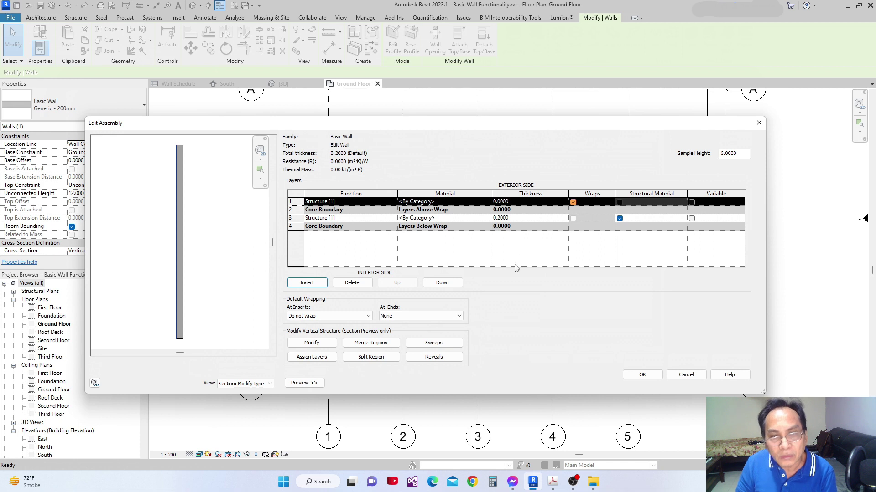
{"action": "left_click", "coordinate": [314, 284]}
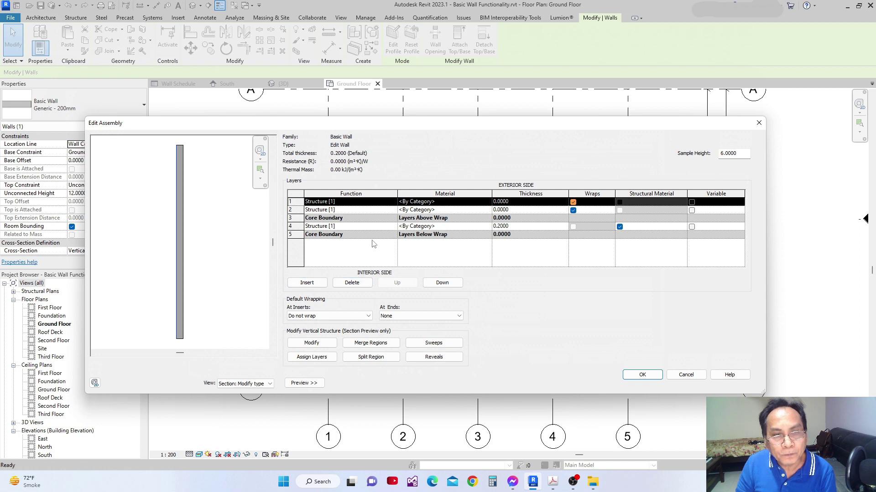
{"action": "left_click", "coordinate": [641, 374]}
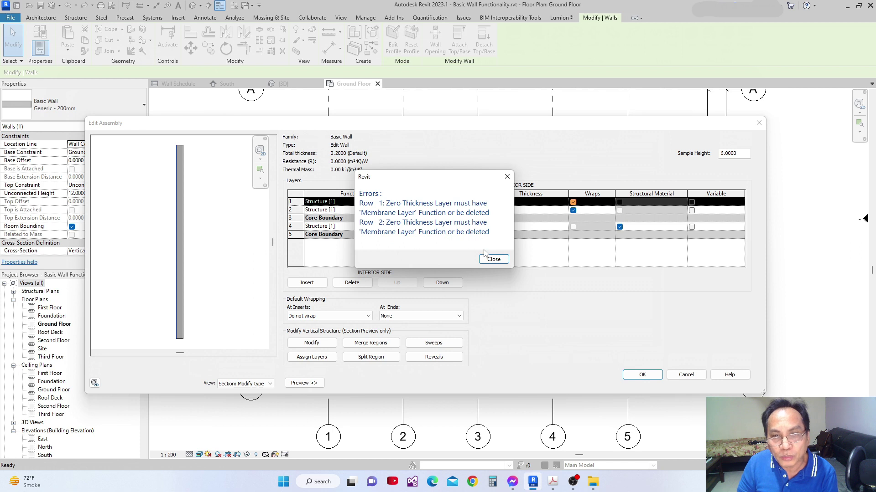
- Clear the zero-thickness error and replace both empty layers with one exterior Membrane Layer
{"action": "left_click", "coordinate": [493, 259]}
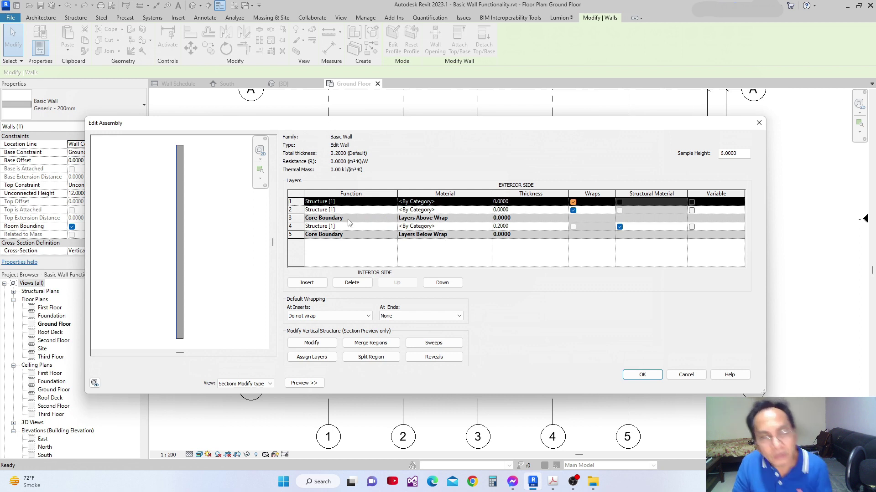
{"action": "left_click", "coordinate": [352, 283]}
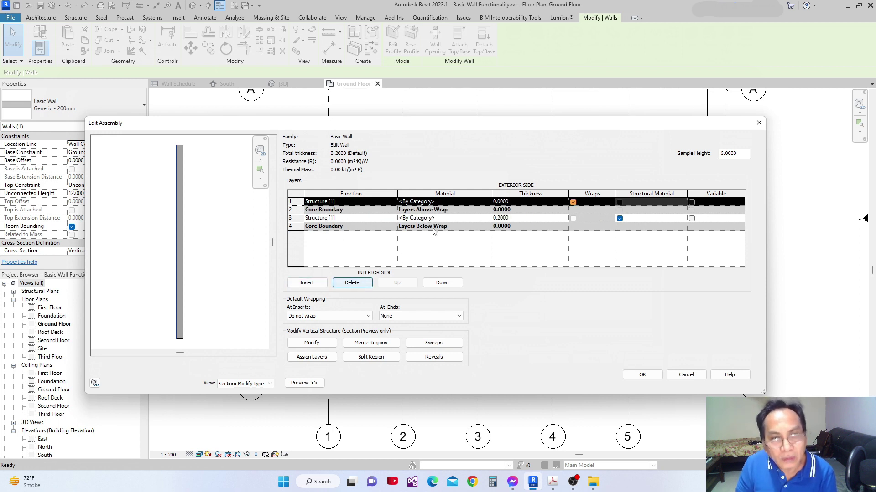
{"action": "left_click", "coordinate": [352, 283]}
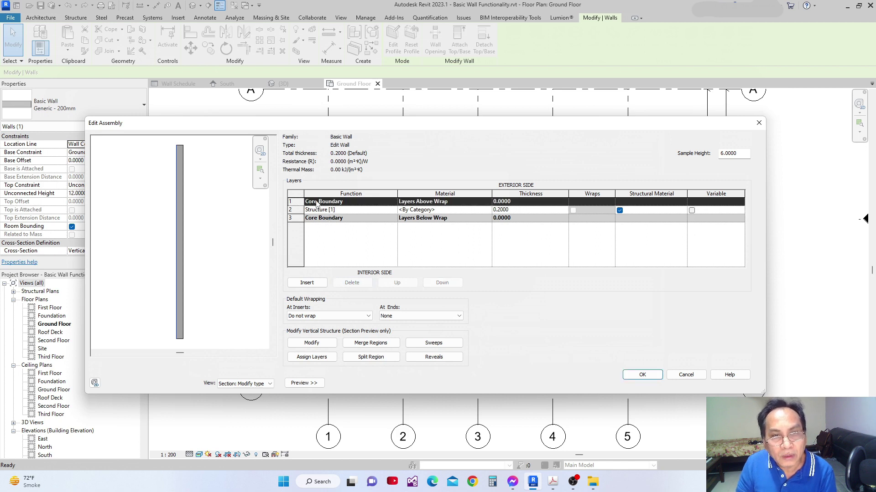
{"action": "left_click", "coordinate": [307, 283]}
{"action": "left_click", "coordinate": [392, 202]}
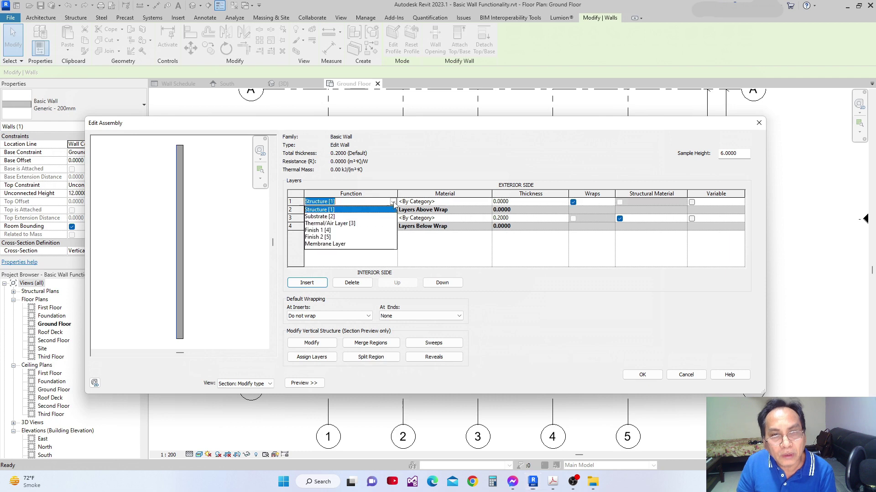
{"action": "left_click", "coordinate": [323, 245]}
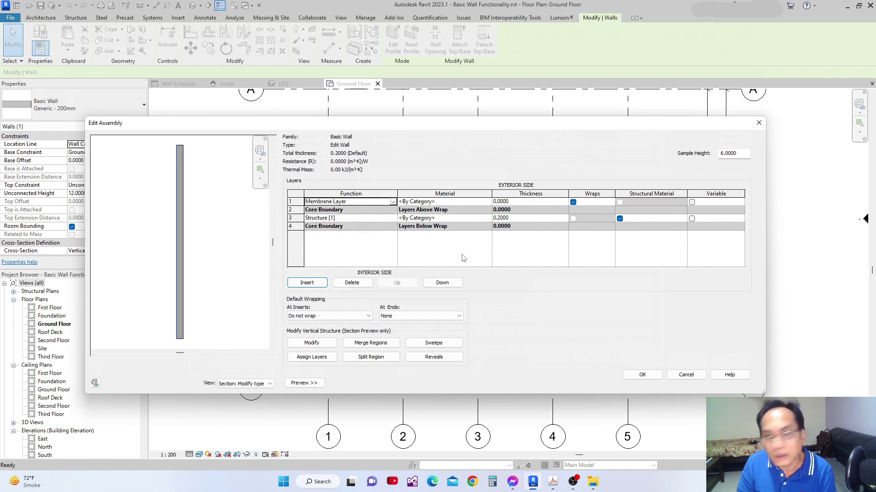
{"action": "left_click", "coordinate": [643, 375]}
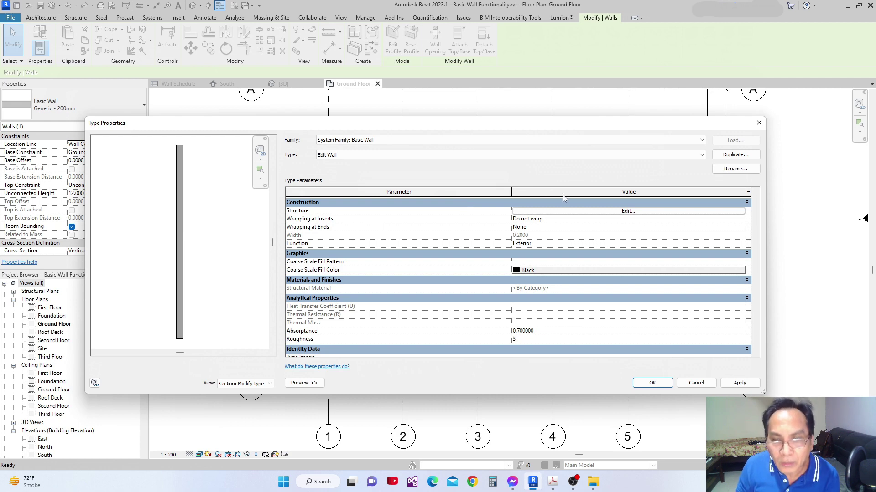
- Reopen the wall's layer structure and insert a new layer below the membrane
{"action": "left_click", "coordinate": [608, 211]}
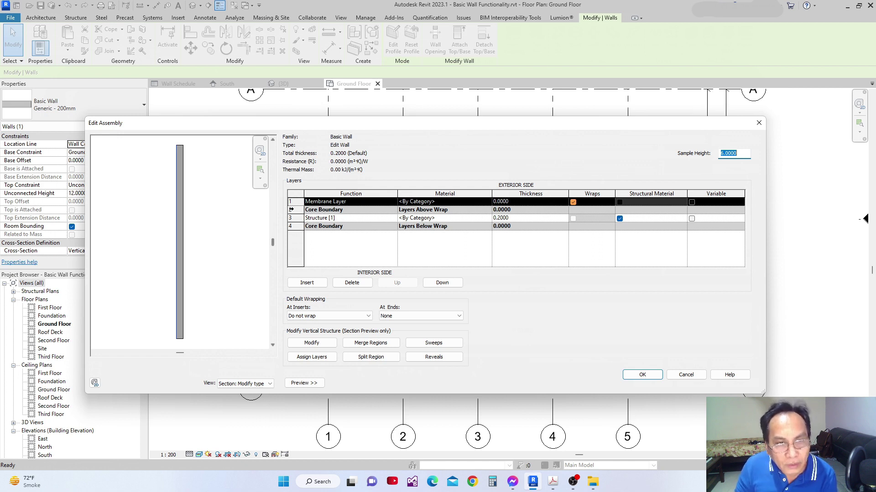
{"action": "left_click", "coordinate": [292, 210]}
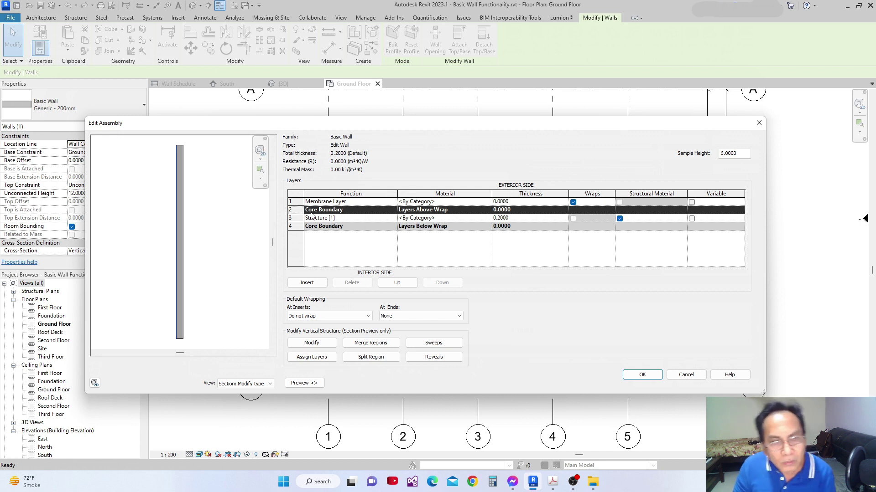
{"action": "left_click", "coordinate": [313, 286]}
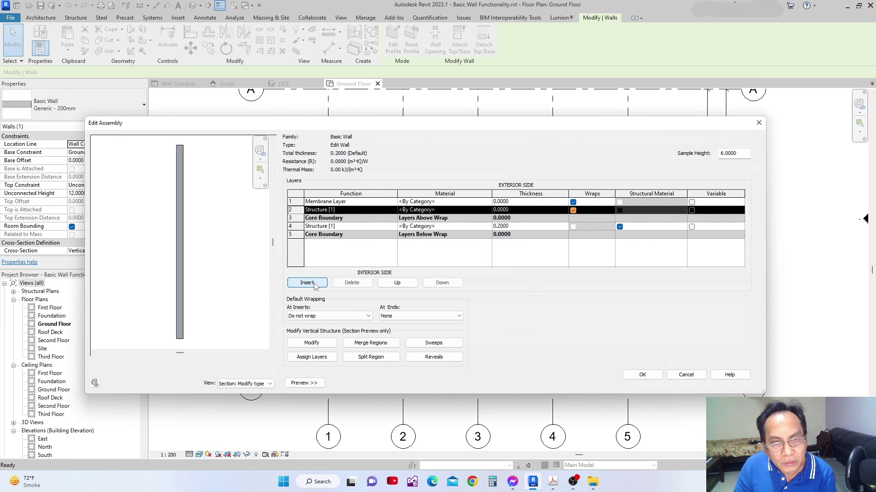
- Set the new row 2 layer's function to Substrate [2] and select its material cell
{"action": "left_click", "coordinate": [391, 211]}
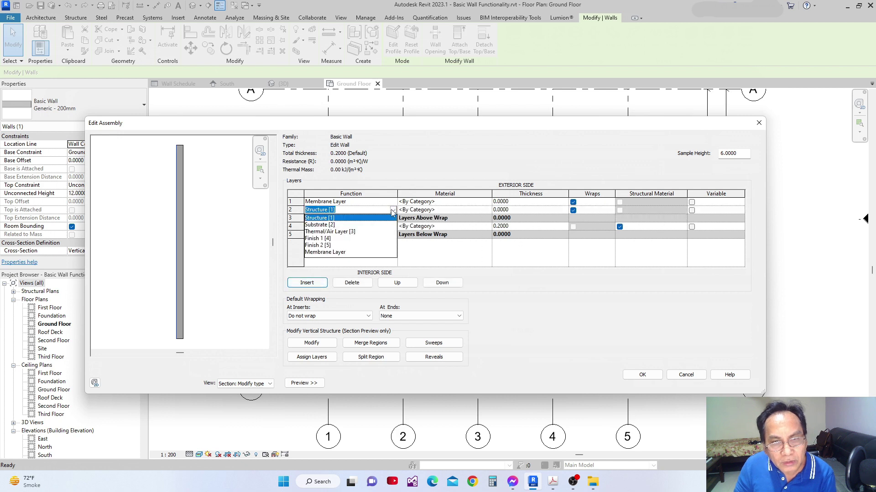
{"action": "left_click", "coordinate": [314, 225]}
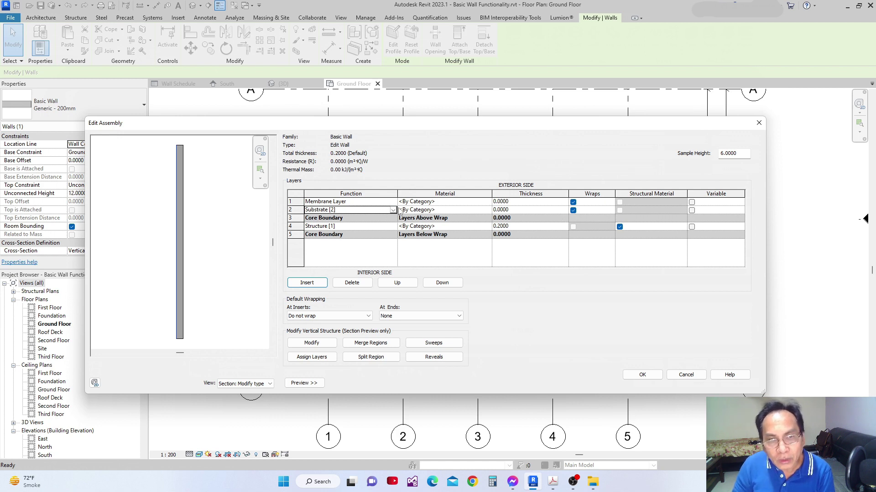
{"action": "left_click", "coordinate": [489, 210]}
- Assign Gypsum Wall Board as the substrate layer's material
{"action": "left_click", "coordinate": [488, 210]}
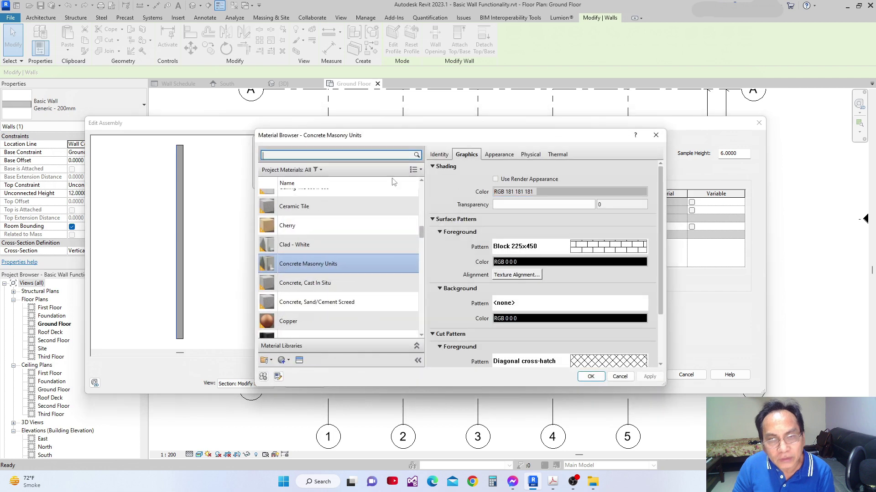
{"action": "left_click", "coordinate": [308, 154]}
{"action": "type", "text": "gy"}
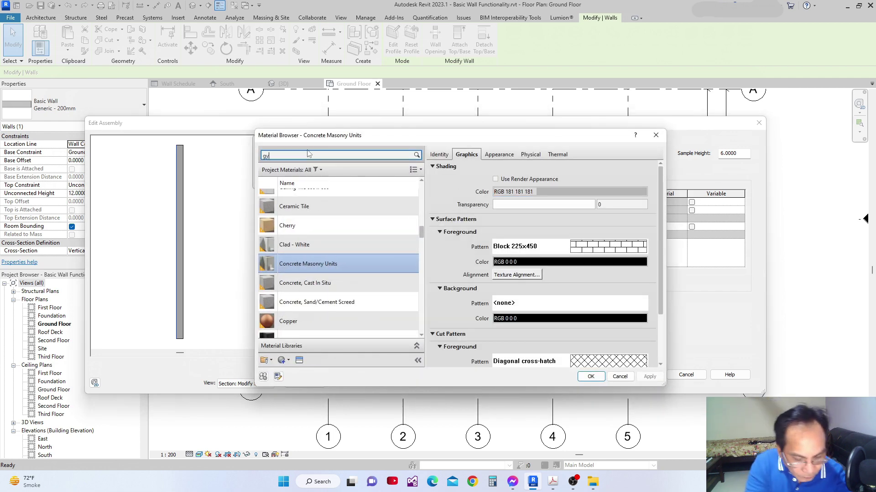
{"action": "type", "text": "psu"}
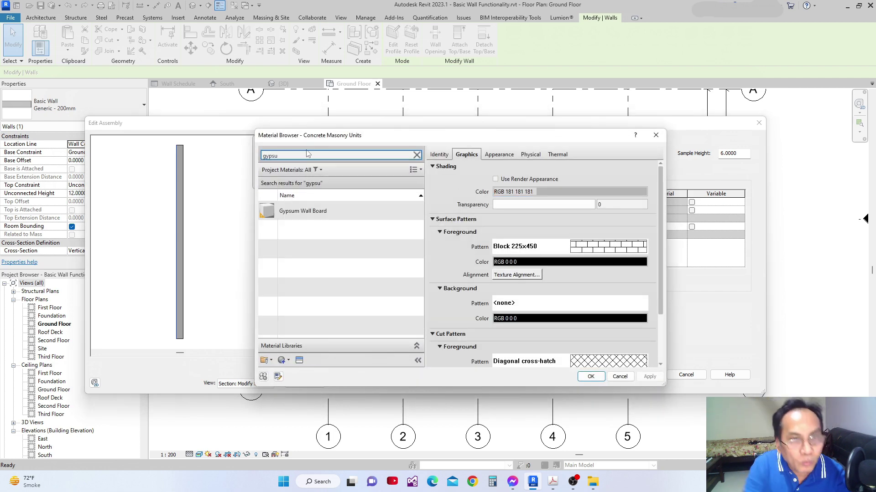
{"action": "left_click", "coordinate": [310, 210]}
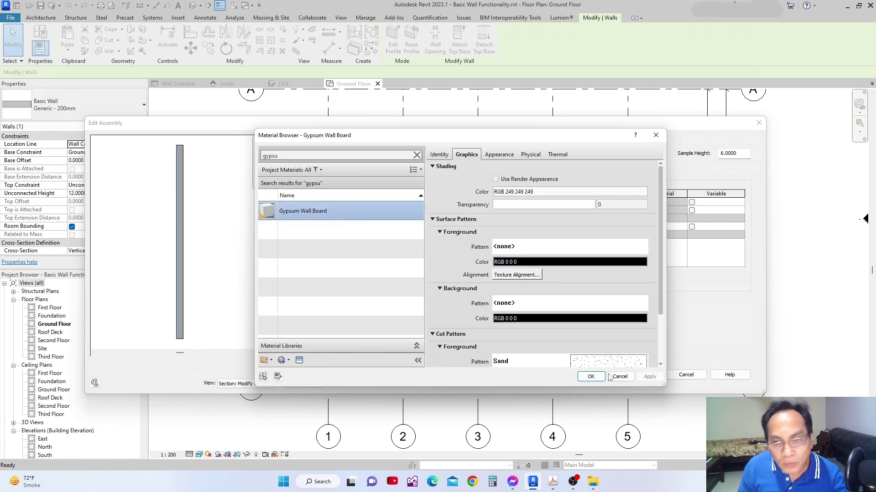
{"action": "left_click", "coordinate": [590, 378]}
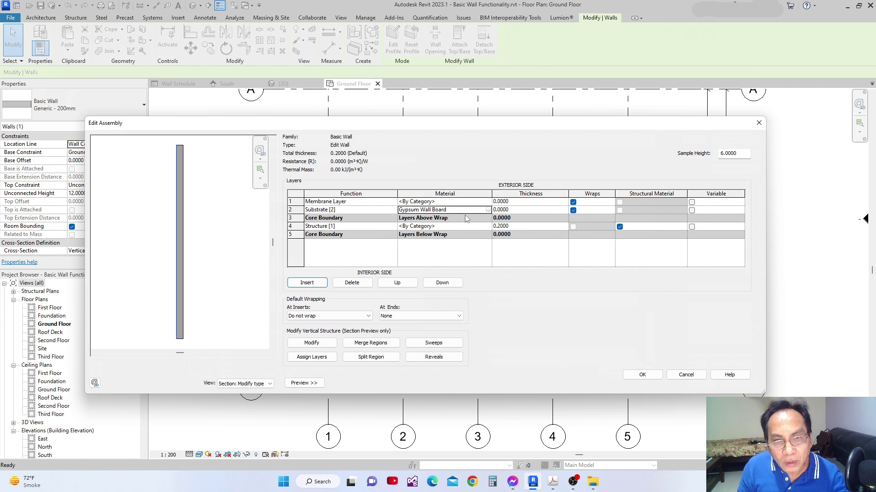
- Make the gypsum substrate layer 0.1 thick, bringing the wall total to 0.3
{"action": "left_click", "coordinate": [518, 210]}
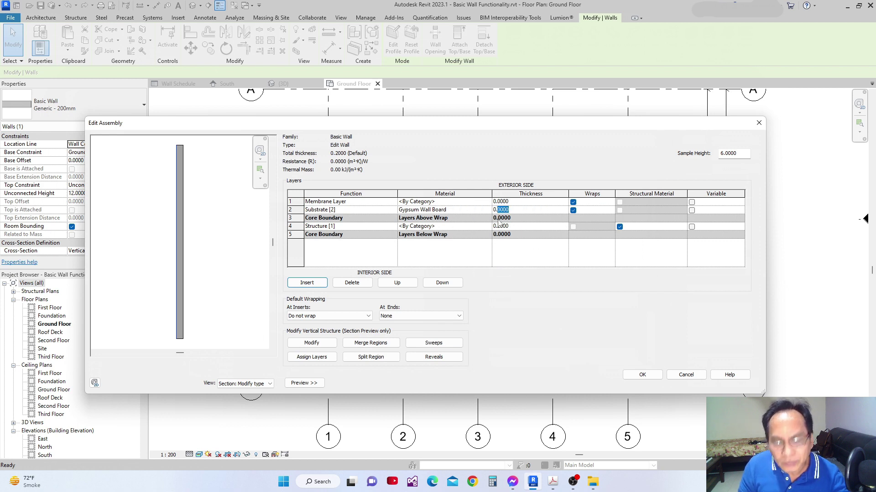
{"action": "type", "text": "1"}
{"action": "left_click", "coordinate": [518, 202]}
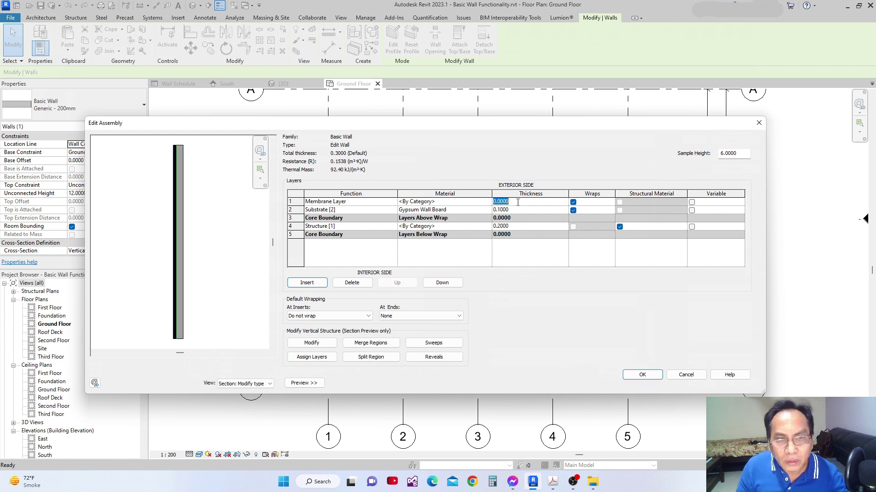
{"action": "left_click", "coordinate": [360, 203]}
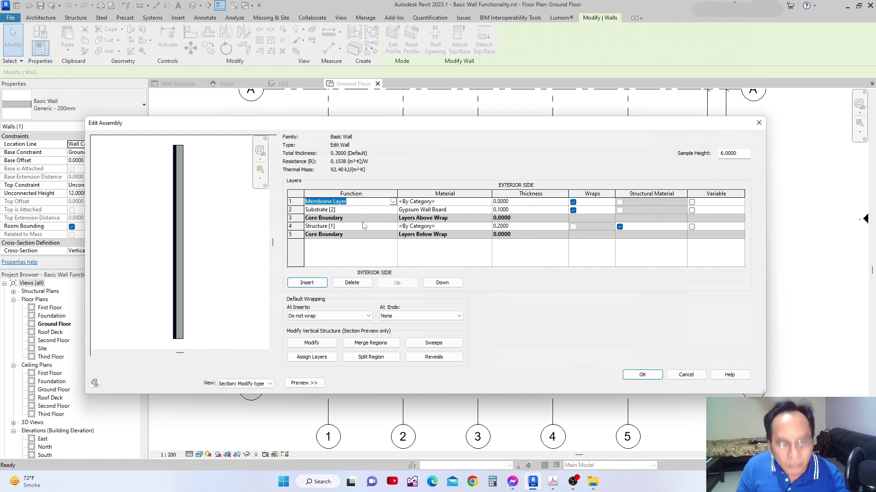
- Insert a new exterior layer, leave At Inserts as Do not wrap, and make it Thermal/Air
{"action": "left_click", "coordinate": [307, 283]}
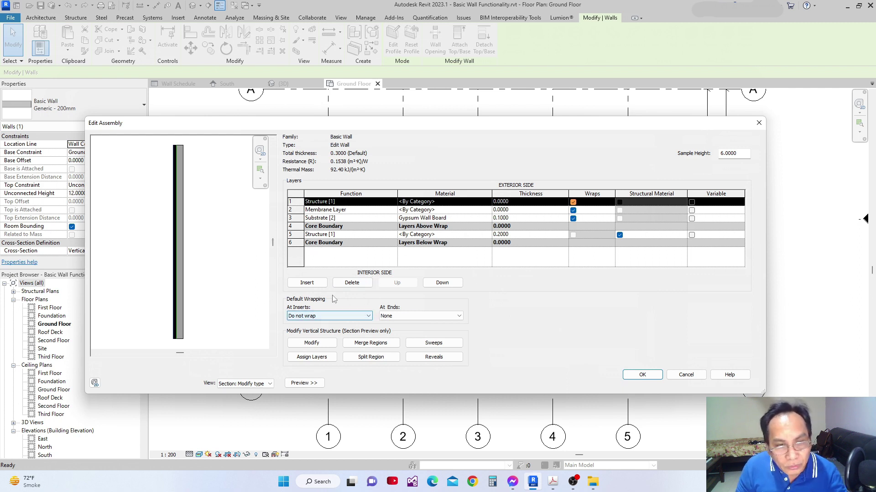
{"action": "left_click", "coordinate": [368, 317]}
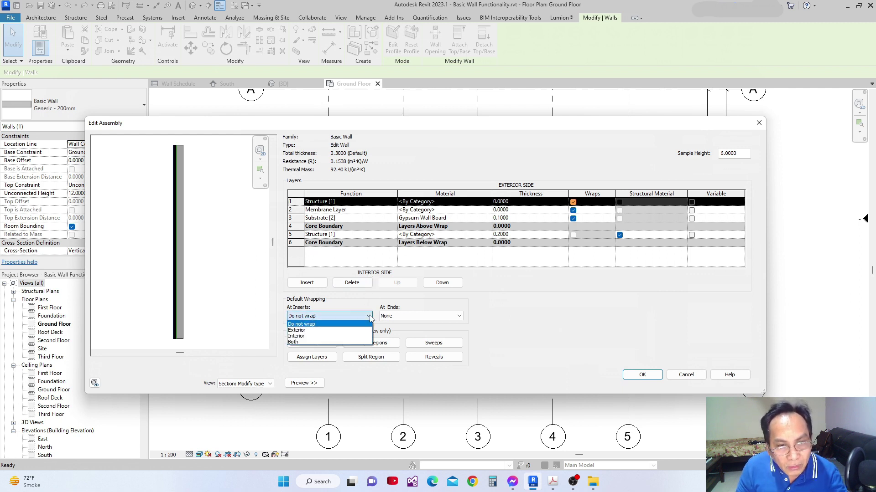
{"action": "left_click", "coordinate": [370, 320]}
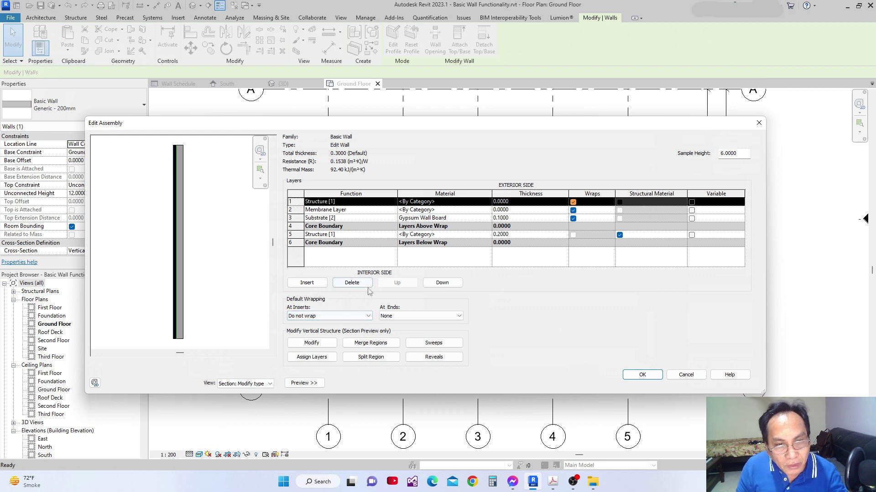
{"action": "left_click", "coordinate": [392, 203]}
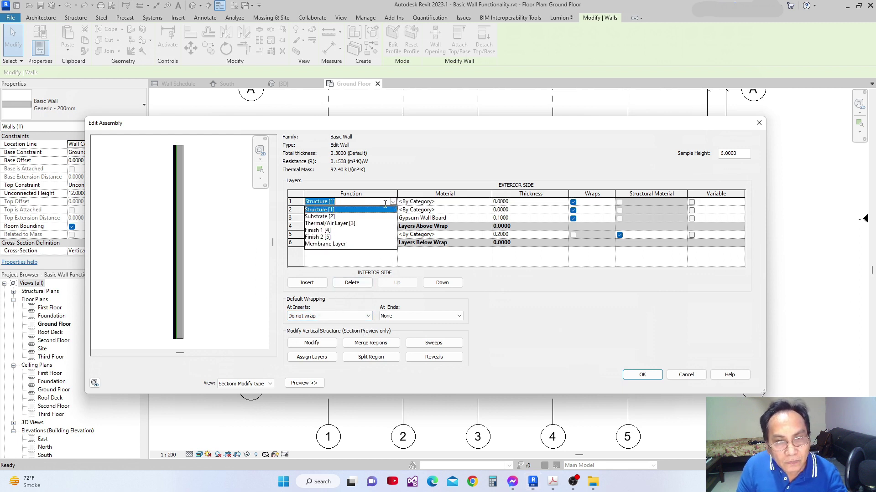
{"action": "left_click", "coordinate": [333, 223]}
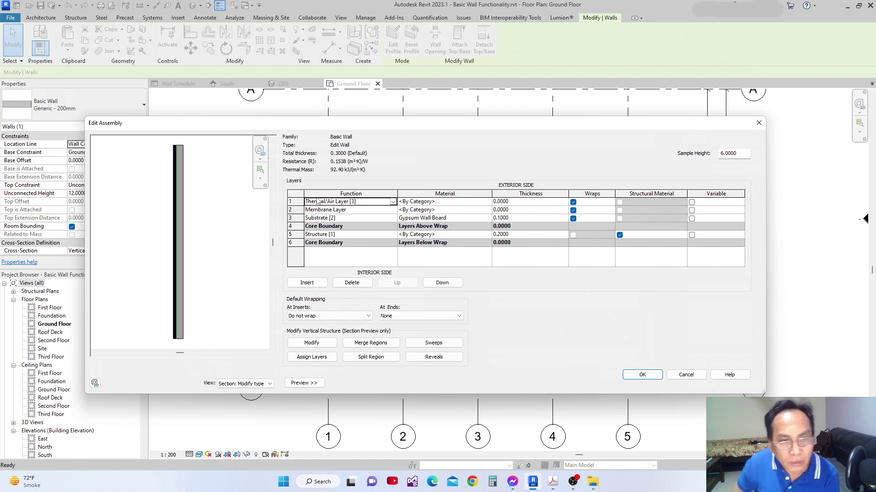
- Make row 3 Thermal/Air and the top layer Substrate, then apply, triggering a zero-thickness error
{"action": "left_click", "coordinate": [393, 219]}
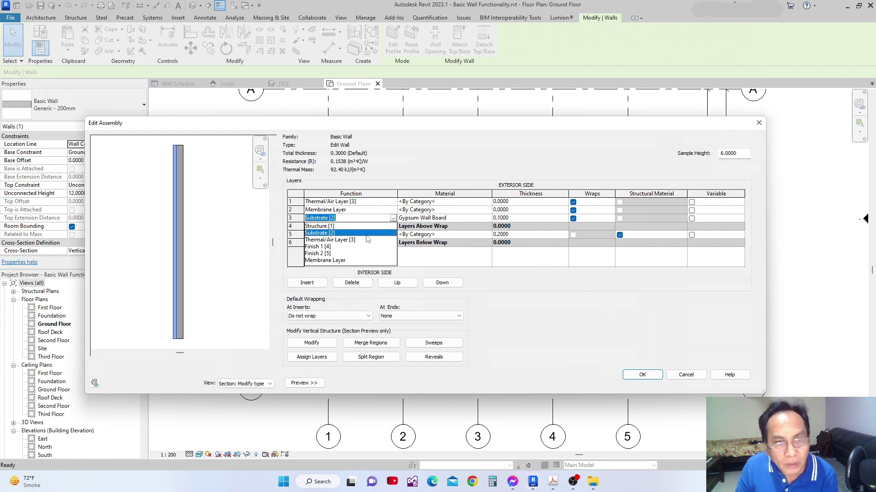
{"action": "left_click", "coordinate": [324, 242]}
{"action": "left_click", "coordinate": [379, 204]}
{"action": "left_click", "coordinate": [378, 206]}
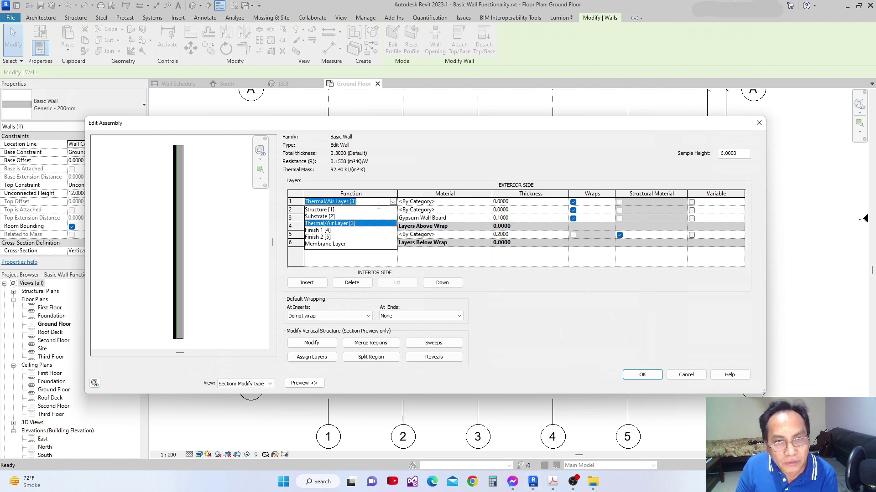
{"action": "left_click", "coordinate": [321, 217]}
{"action": "left_click", "coordinate": [640, 373]}
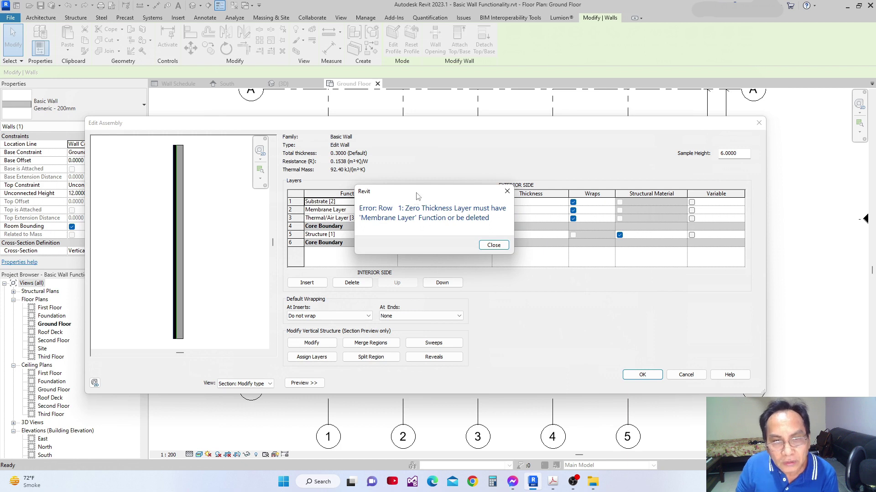
- Clear the error and give the outer Substrate layer 0.15 thickness, totalling 0.45
{"action": "left_click_drag", "start_coordinate": [417, 195], "coordinate": [420, 209]}
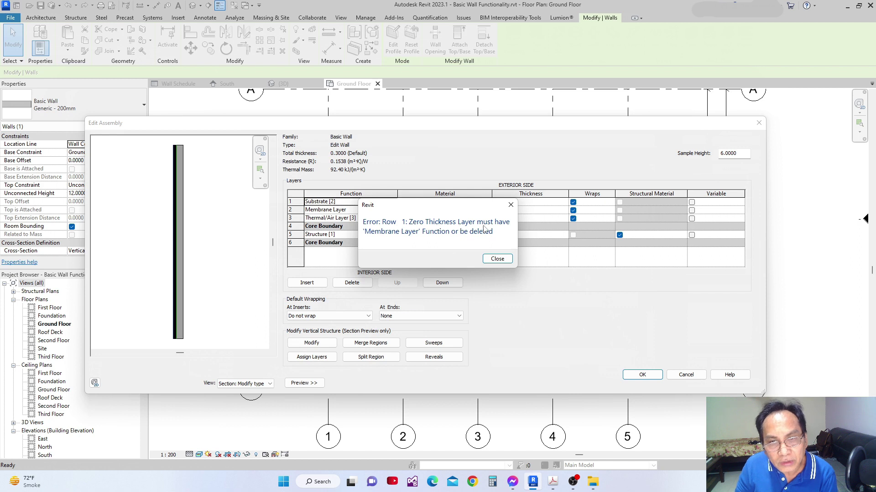
{"action": "left_click", "coordinate": [501, 259]}
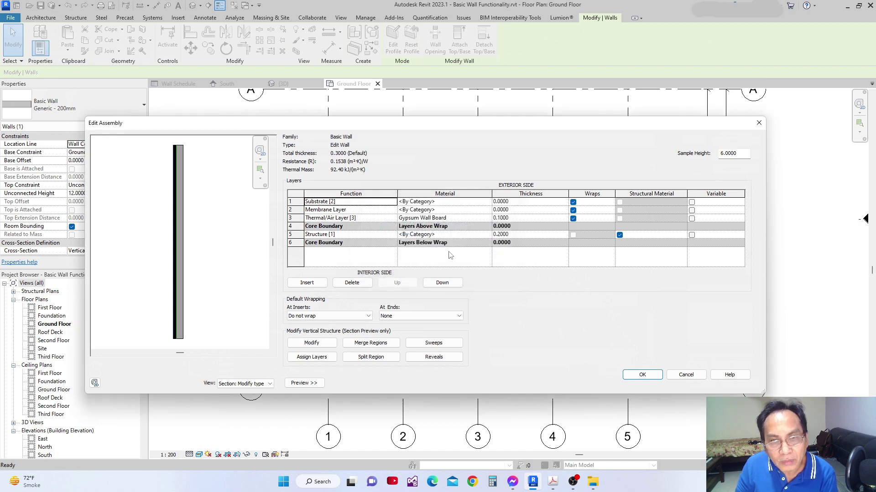
{"action": "left_click", "coordinate": [500, 202]}
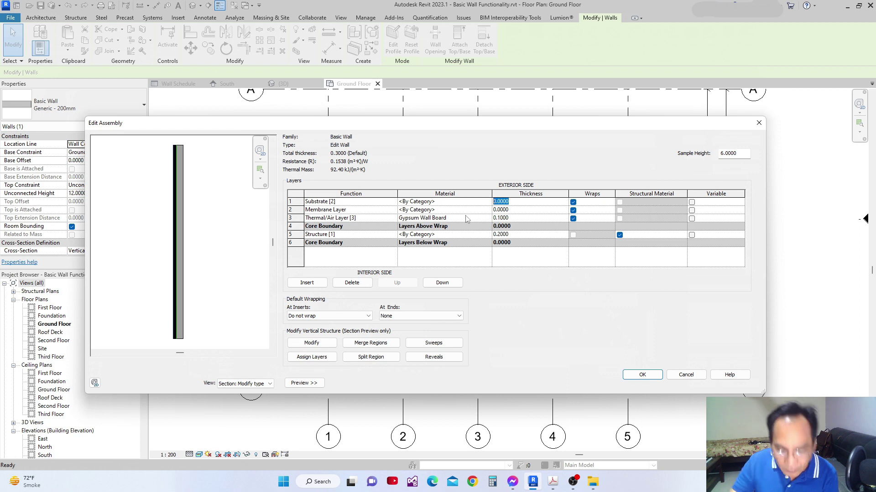
{"action": "type", "text": ".15"}
{"action": "left_click", "coordinate": [637, 373]}
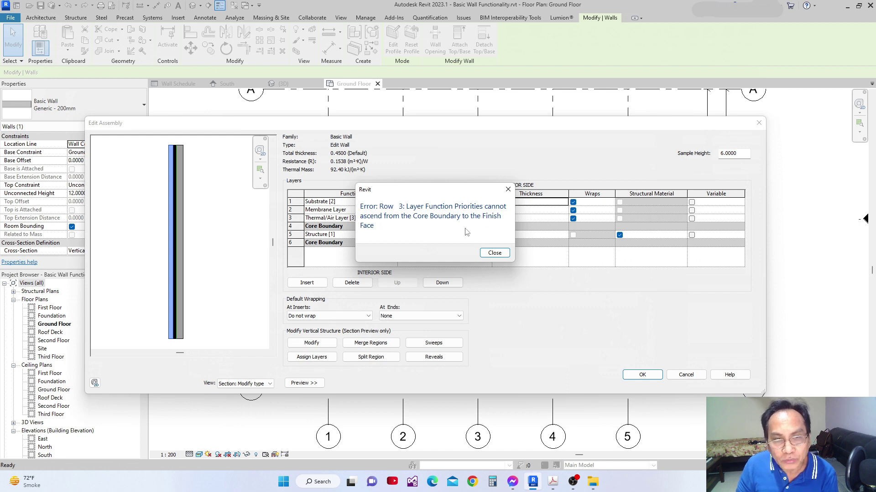
- Dismiss the layer function priority error and return to row 3's function setting
{"action": "left_click", "coordinate": [494, 253]}
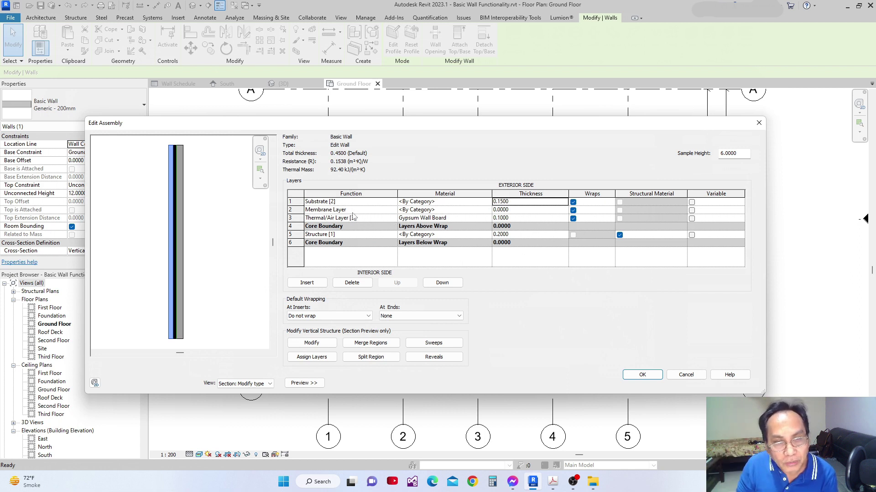
{"action": "left_click_drag", "start_coordinate": [423, 127], "coordinate": [430, 138]}
{"action": "left_click", "coordinate": [401, 229]}
{"action": "left_click", "coordinate": [401, 229]}
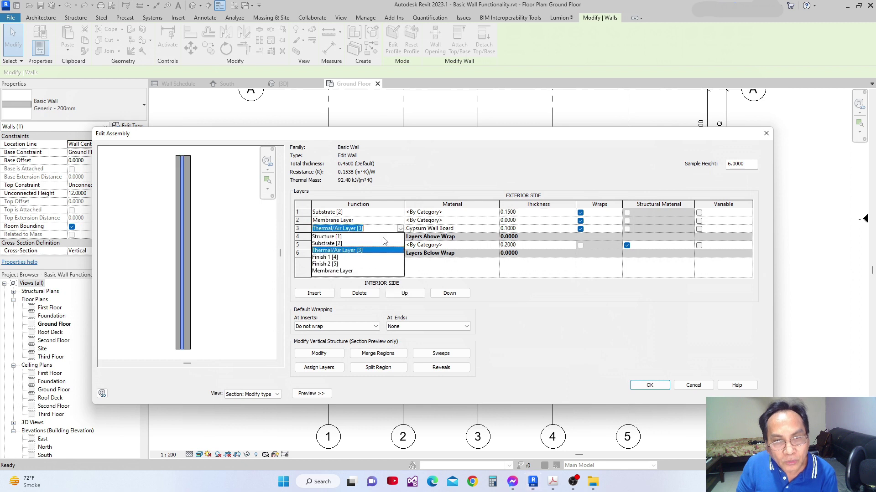
- Swap functions so row 3 is Substrate and the top layer is Thermal/Air
{"action": "left_click", "coordinate": [325, 244]}
{"action": "left_click", "coordinate": [400, 212]}
{"action": "left_click", "coordinate": [401, 212]}
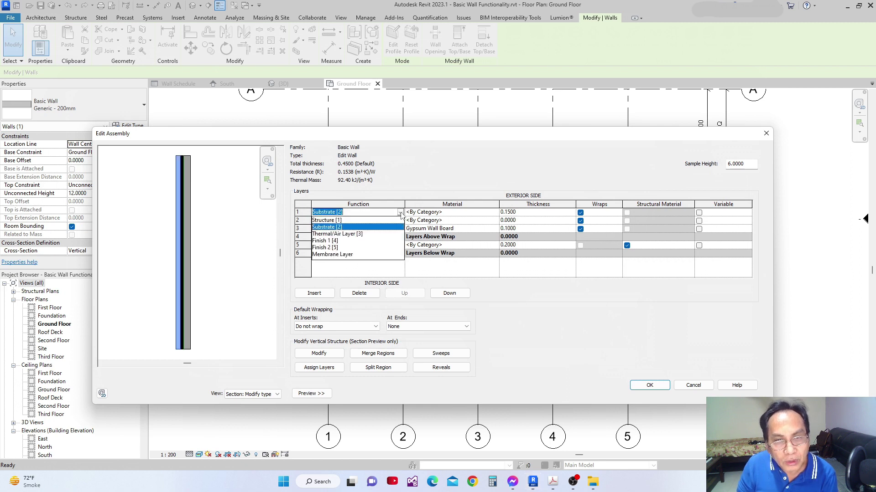
{"action": "left_click", "coordinate": [342, 234]}
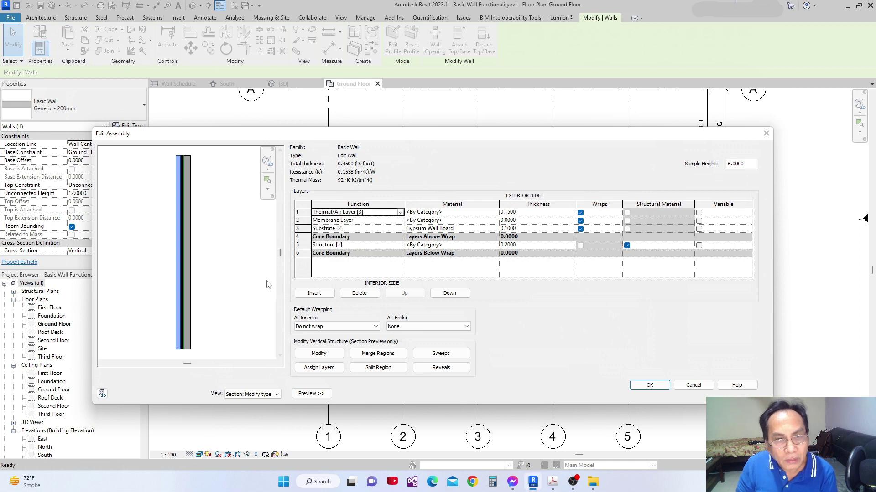
- Add an exterior Finish 1 [4] layer 16 mm (0.016) thick, bringing the total to 0.466
{"action": "left_click", "coordinate": [319, 293]}
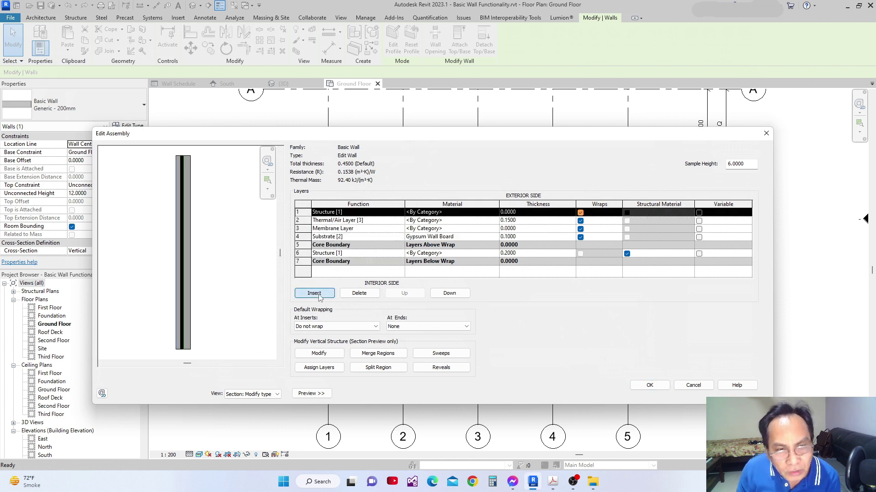
{"action": "left_click", "coordinate": [401, 213]}
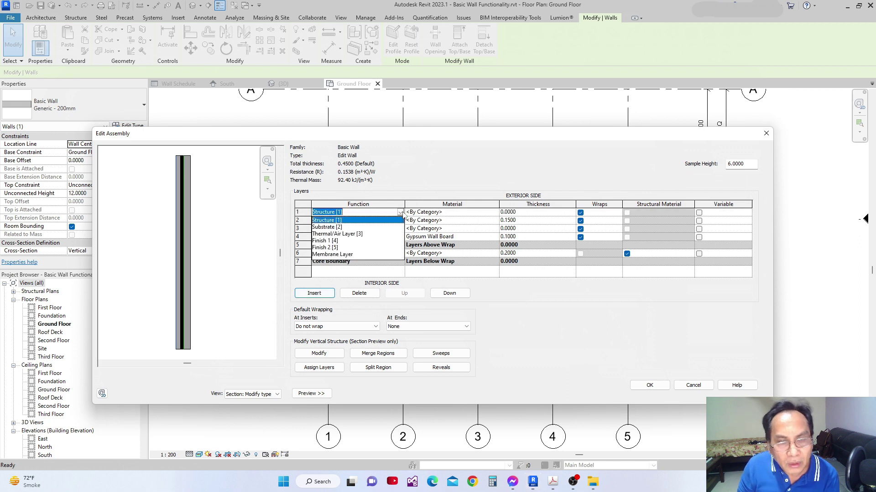
{"action": "left_click", "coordinate": [321, 243]}
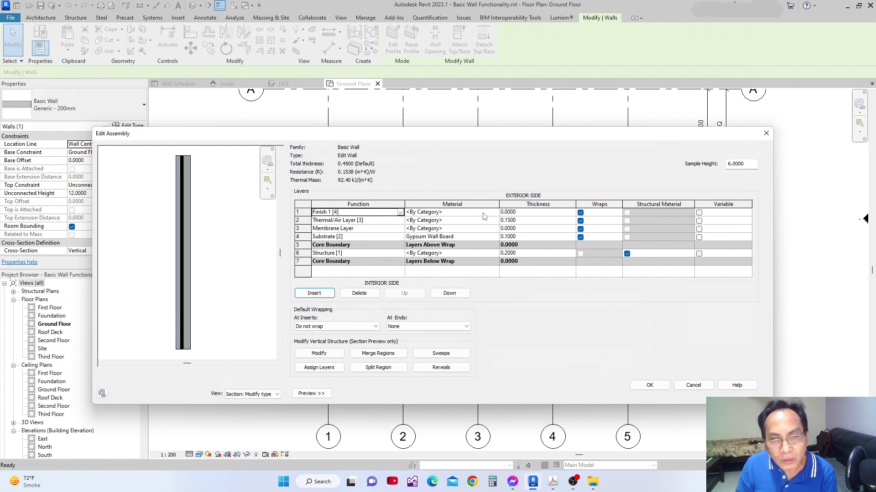
{"action": "left_click", "coordinate": [522, 212]}
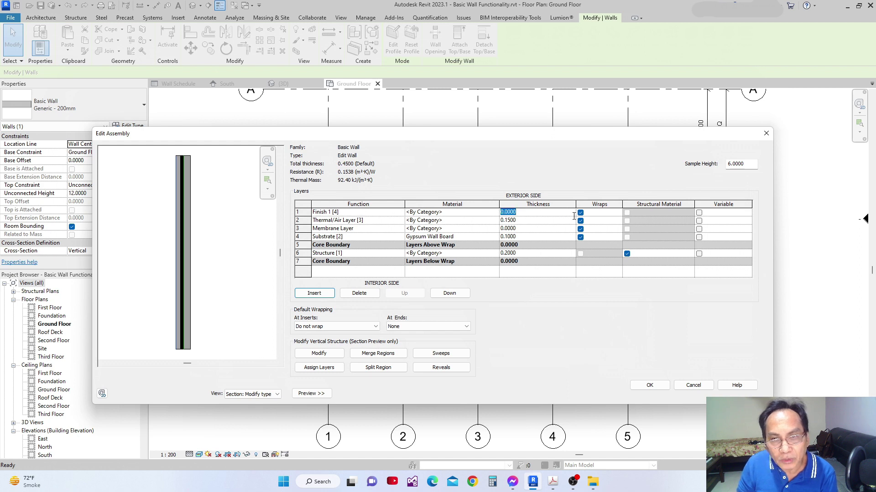
{"action": "left_click", "coordinate": [521, 216]}
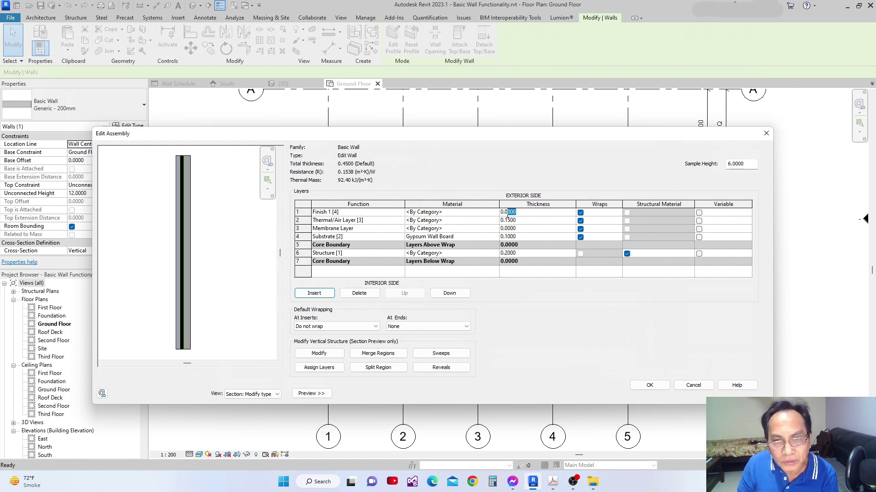
{"action": "left_click_drag", "start_coordinate": [507, 214], "coordinate": [484, 222]}
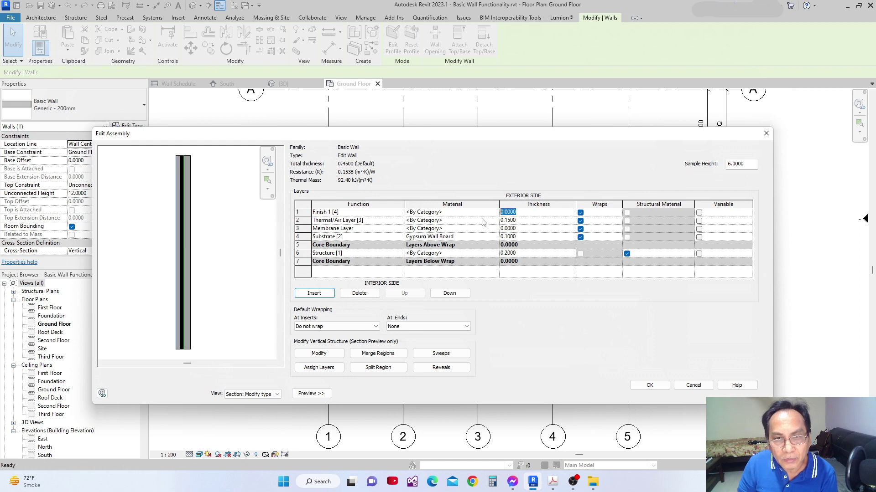
{"action": "type", "text": "1"}
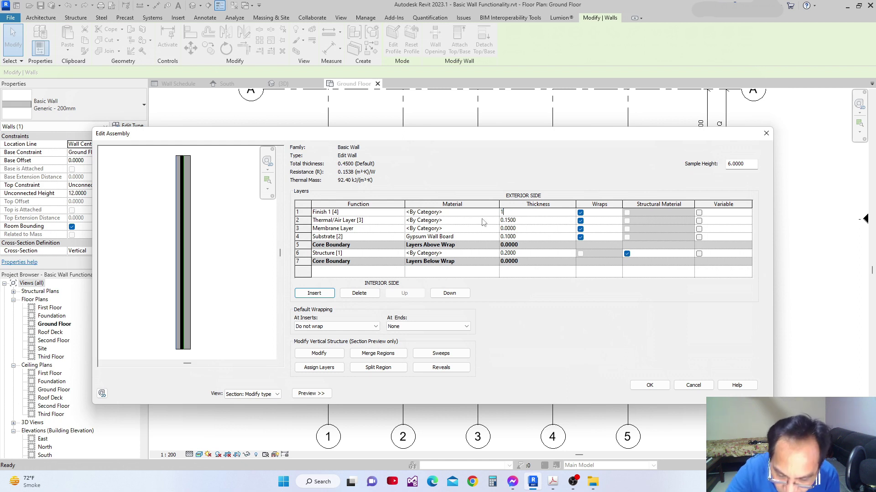
{"action": "type", "text": "6mm"}
{"action": "key", "text": "Tab"}
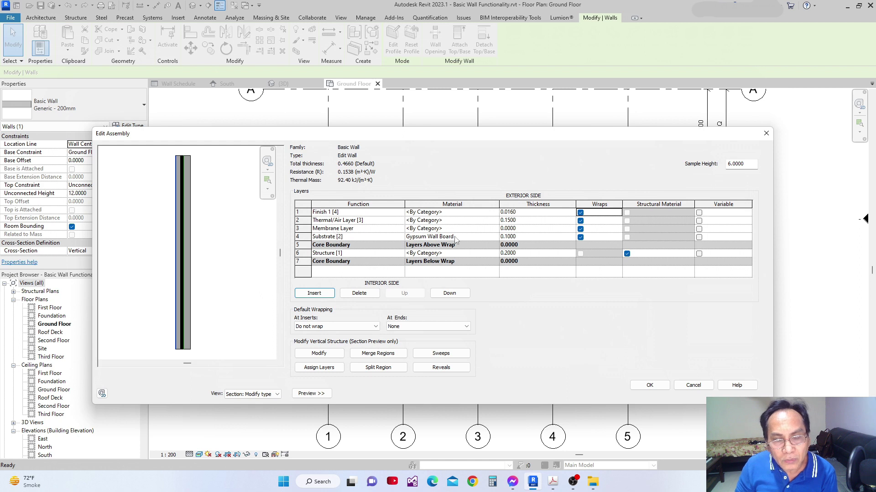
{"action": "left_click", "coordinate": [351, 229]}
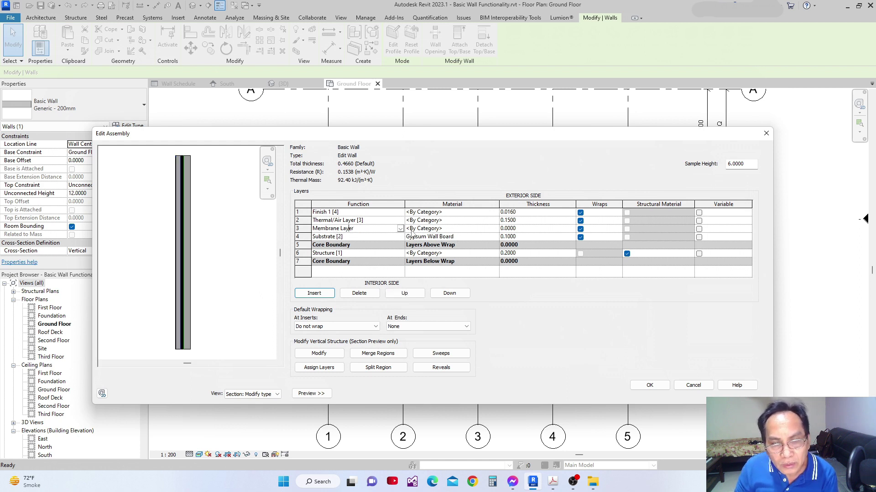
{"action": "left_click", "coordinate": [472, 228]}
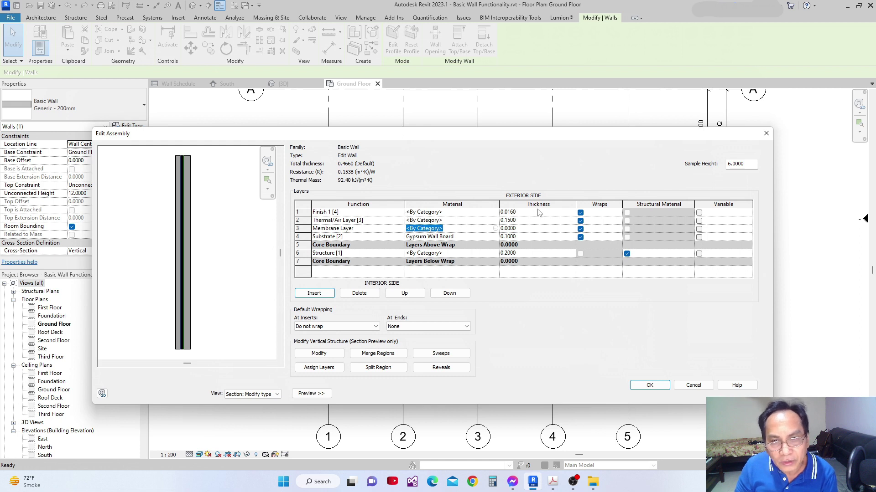
- Search 'air' and assign plain Air to the Thermal/Air layer, giving 6.1538 (m²·K)/W resistance
{"action": "left_click", "coordinate": [495, 229]}
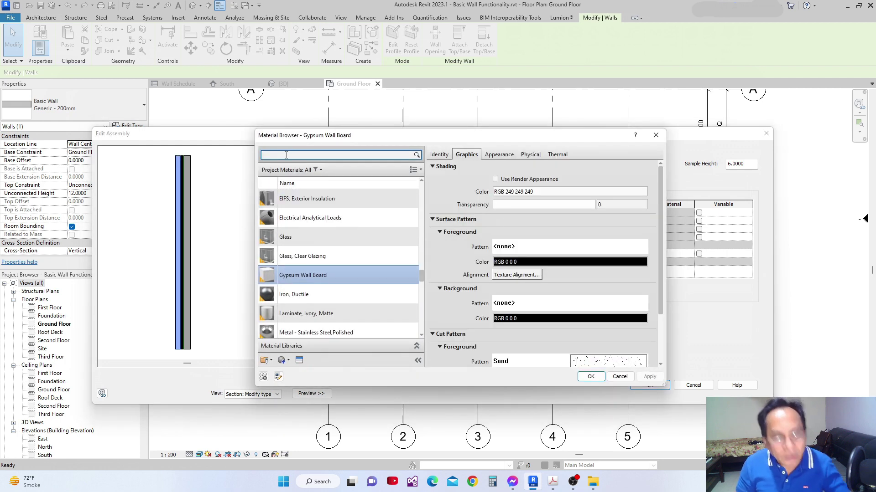
{"action": "type", "text": "air"}
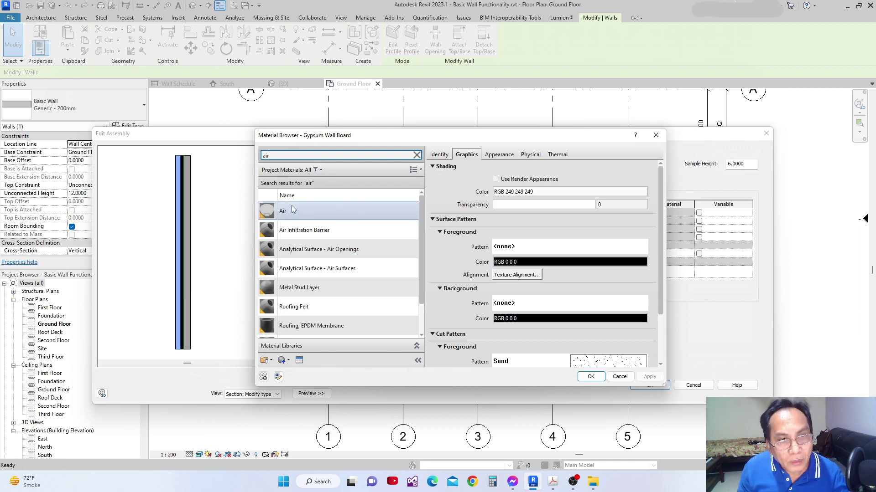
{"action": "left_click", "coordinate": [295, 237]}
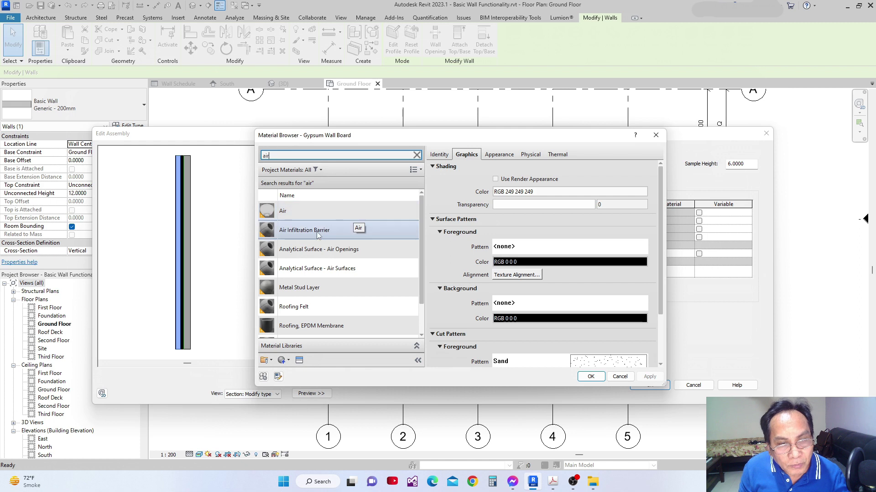
{"action": "left_click", "coordinate": [294, 270]}
{"action": "left_click", "coordinate": [294, 287]}
{"action": "left_click", "coordinate": [297, 230]}
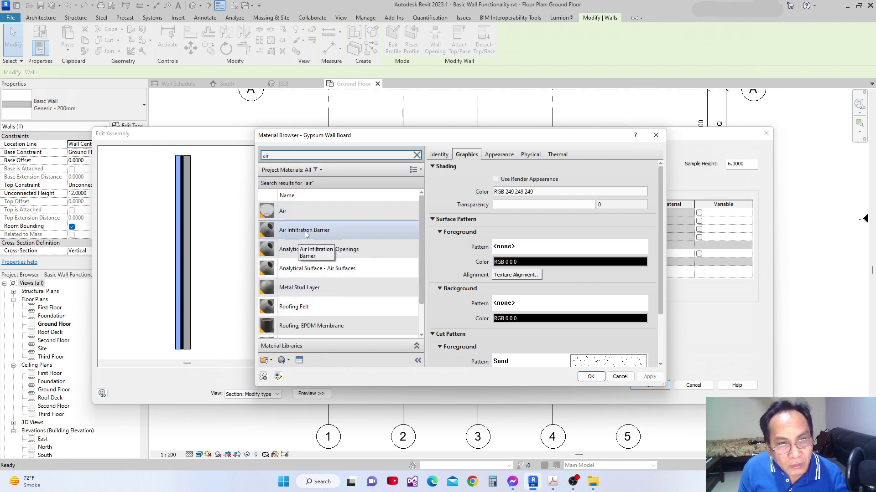
{"action": "left_click", "coordinate": [295, 218]}
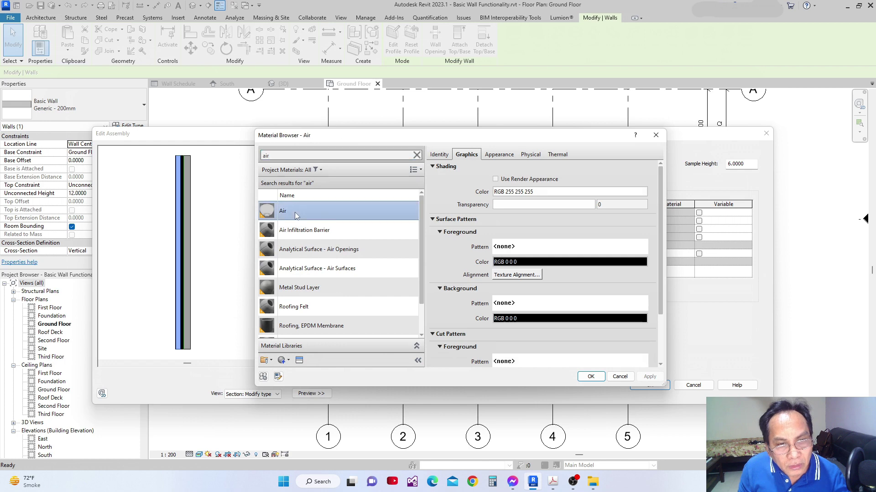
{"action": "left_click", "coordinate": [591, 376]}
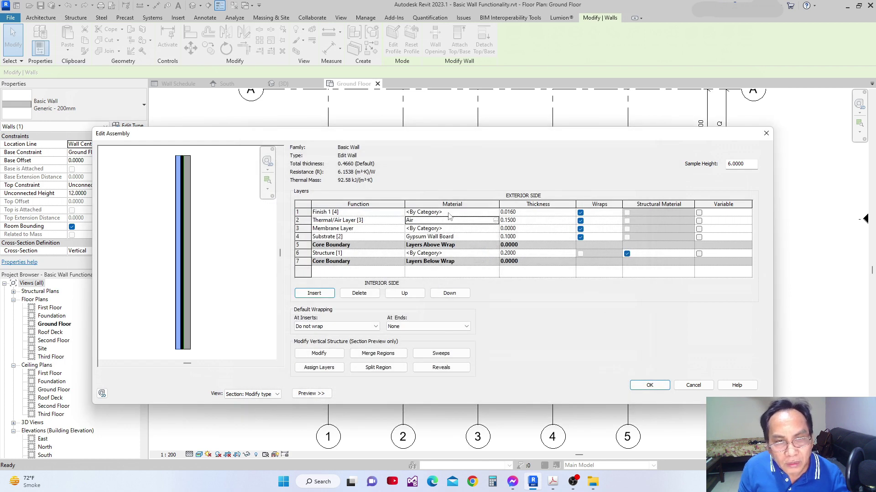
- Assign Brick, Common as the Finish 1 [4] layer's material
{"action": "left_click", "coordinate": [399, 213]}
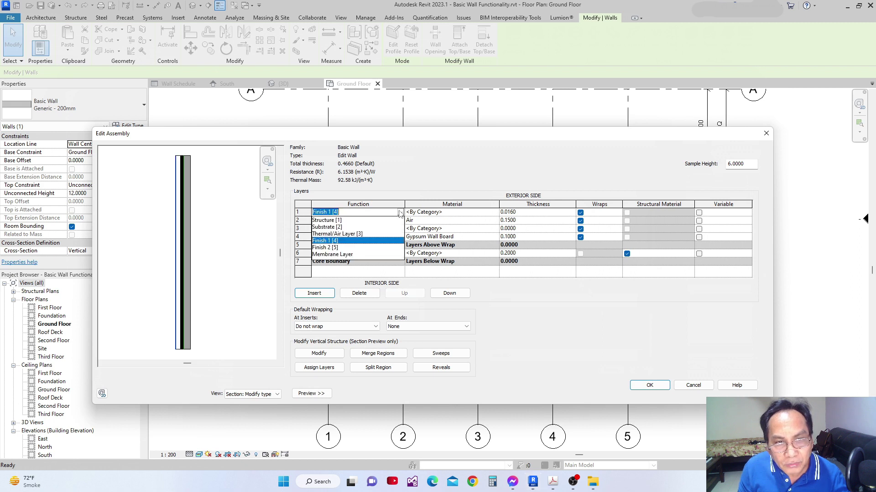
{"action": "left_click", "coordinate": [495, 213]}
{"action": "left_click", "coordinate": [496, 213]}
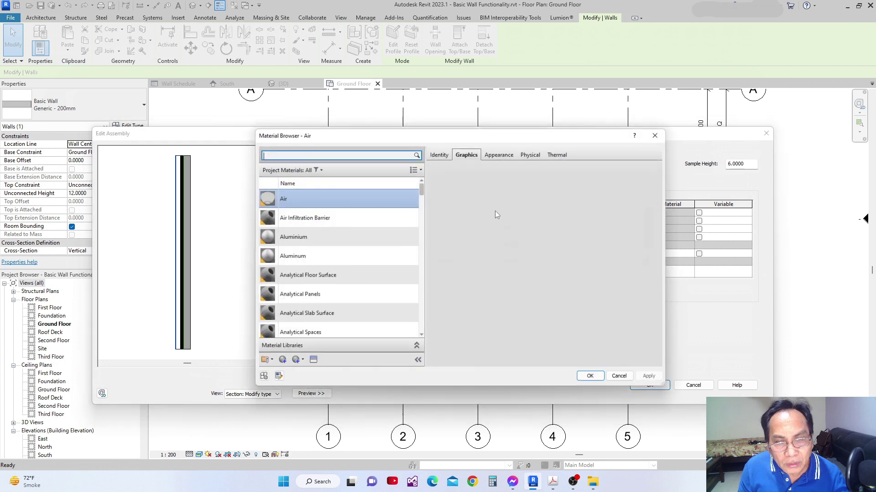
{"action": "left_click", "coordinate": [283, 155]}
{"action": "type", "text": "Brc"}
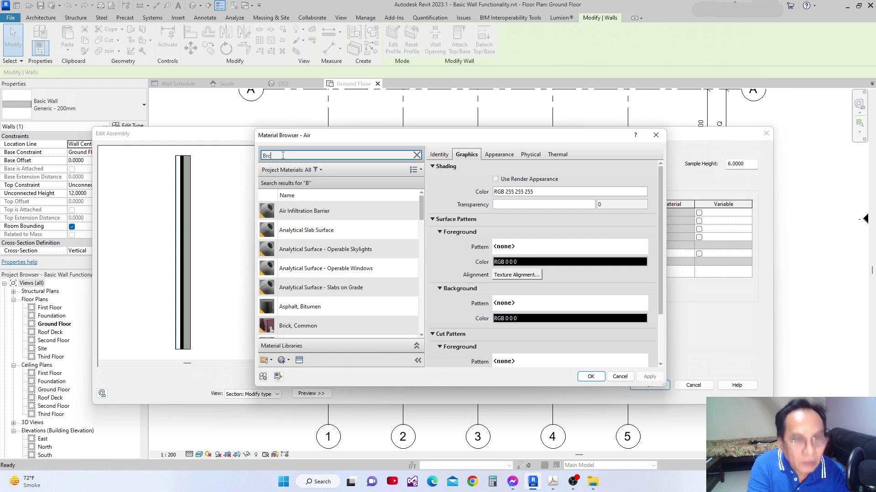
{"action": "type", "text": "u"}
{"action": "type", "text": "ick"}
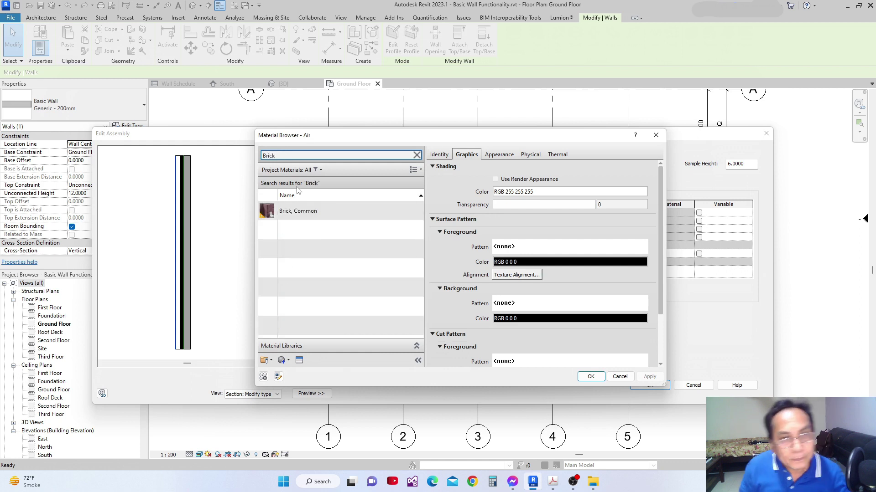
{"action": "left_click", "coordinate": [303, 211]}
{"action": "left_click", "coordinate": [591, 377]}
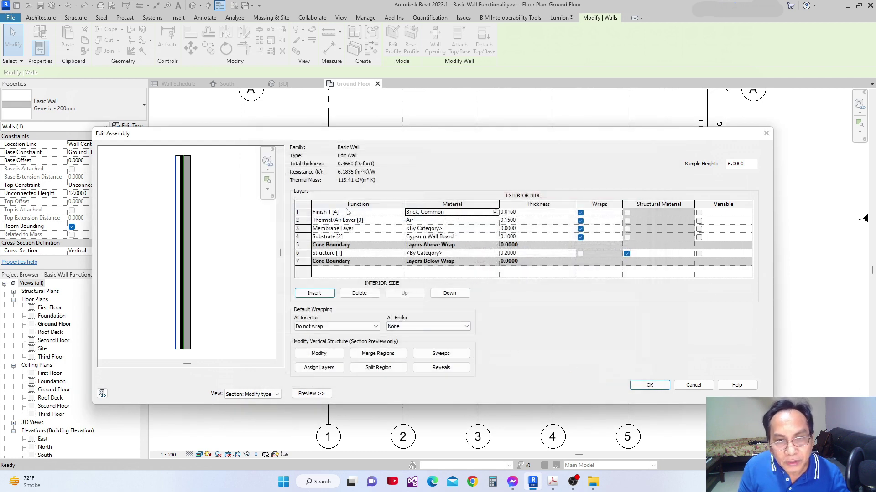
- Make the brick layer 4 in (0.1016) thick, bringing the wall to 0.5516
{"action": "left_click", "coordinate": [525, 213]}
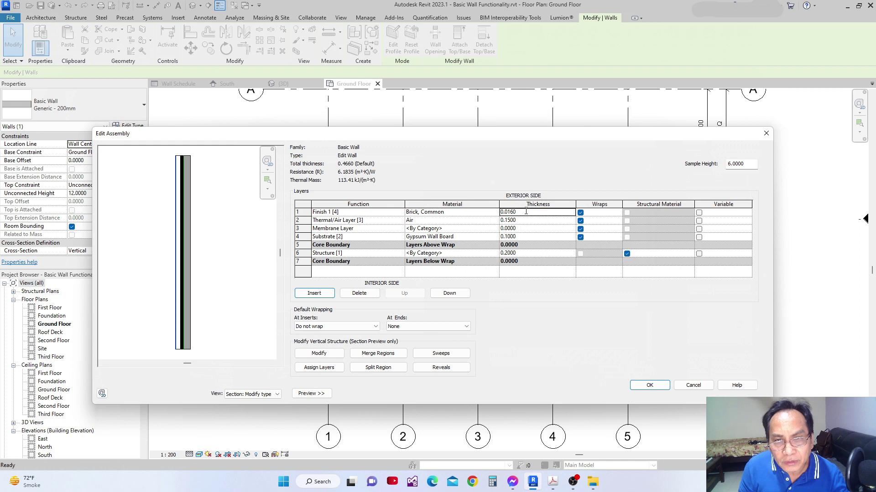
{"action": "type", "text": "14"}
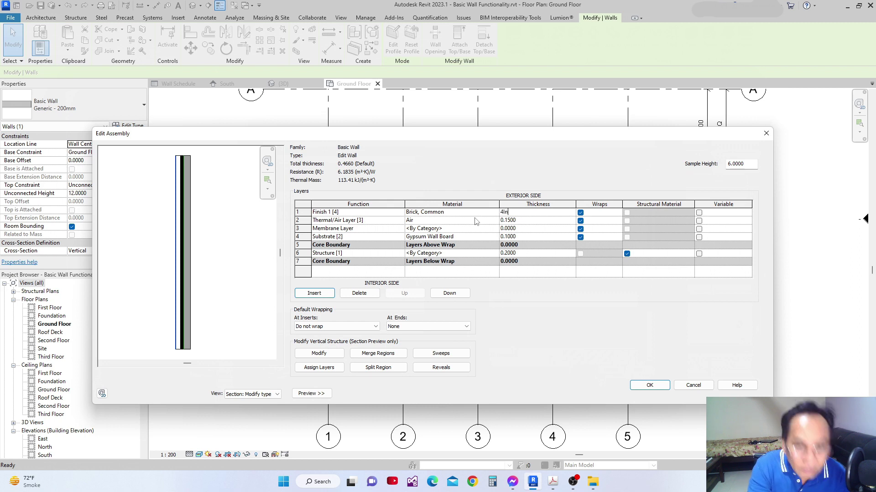
{"action": "key", "text": "Tab"}
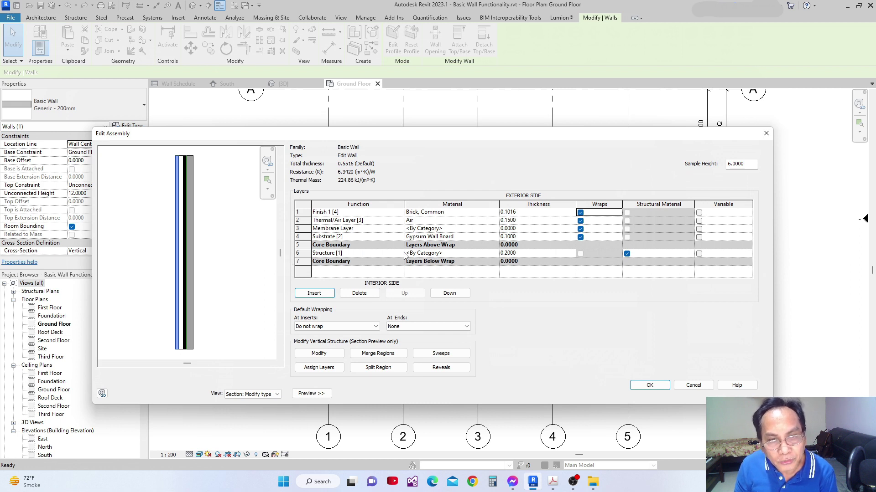
- Assign Concrete, Cast In Situ to the 0.2-thick Structure [1] core layer
{"action": "left_click", "coordinate": [496, 253]}
{"action": "left_click", "coordinate": [495, 253]}
{"action": "left_click_drag", "start_coordinate": [385, 150], "coordinate": [404, 156]}
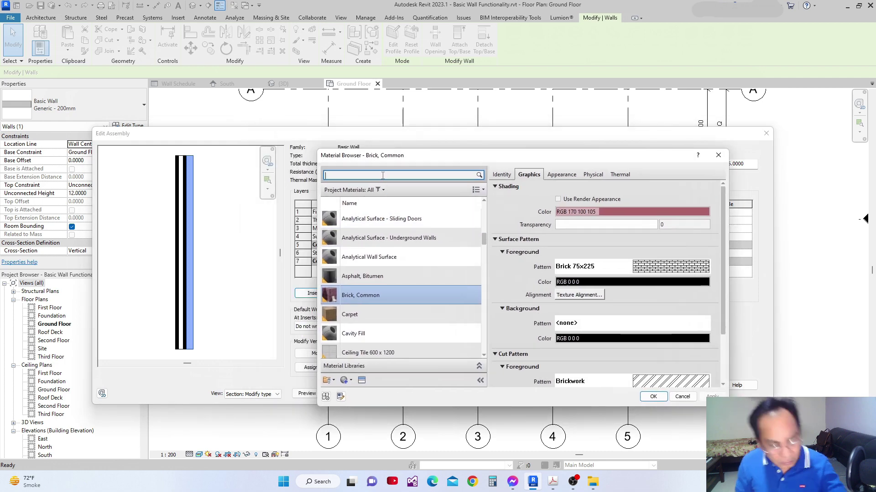
{"action": "left_click", "coordinate": [383, 176]}
{"action": "type", "text": "Con"}
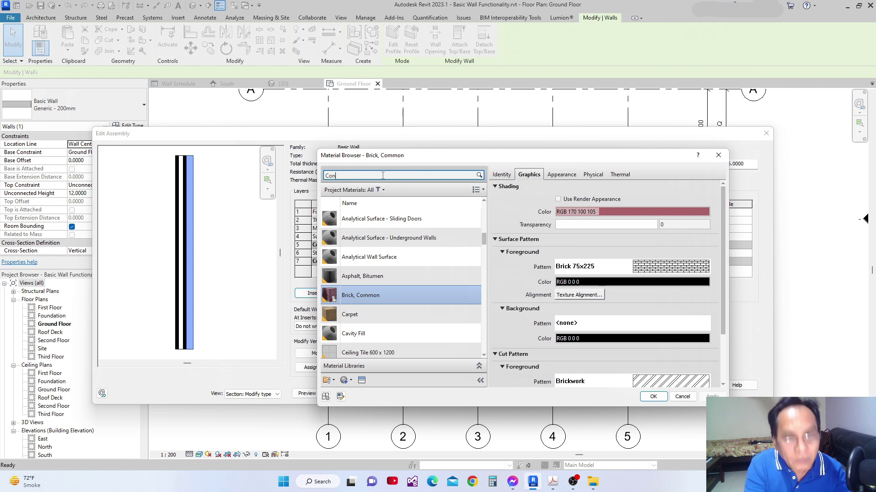
{"action": "type", "text": "c"}
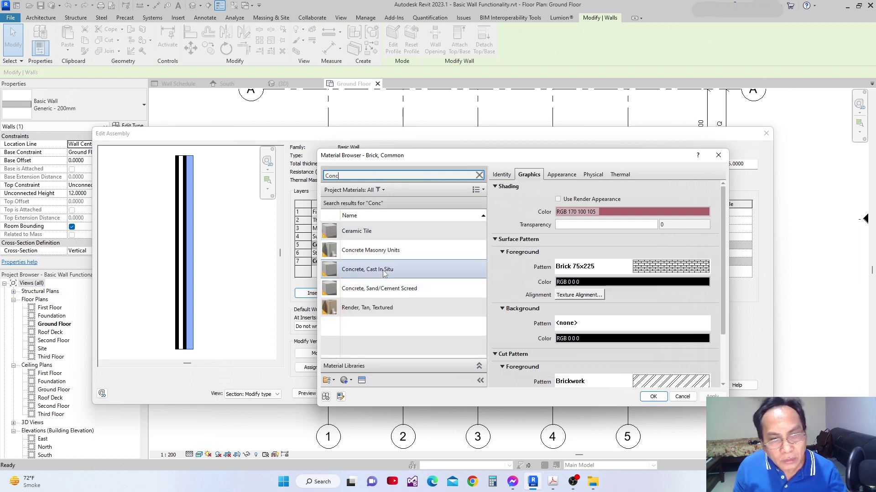
{"action": "left_click", "coordinate": [383, 271]}
{"action": "left_click", "coordinate": [652, 397]}
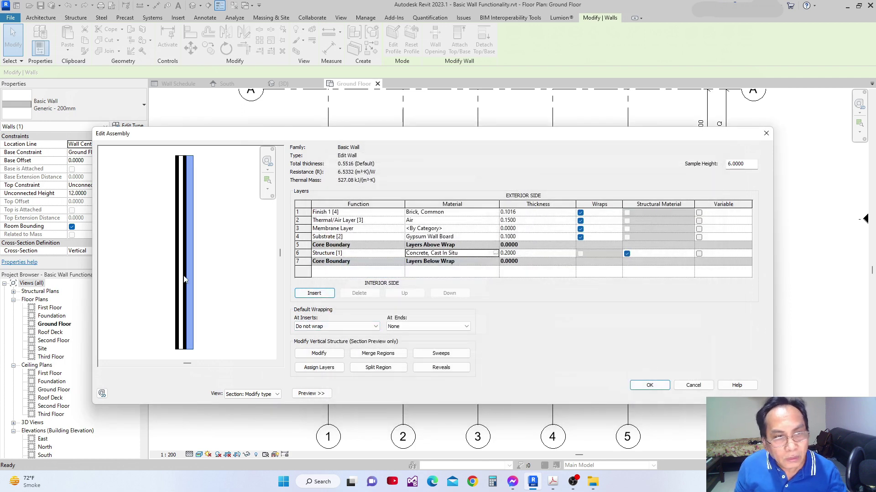
{"action": "left_click", "coordinate": [343, 253]}
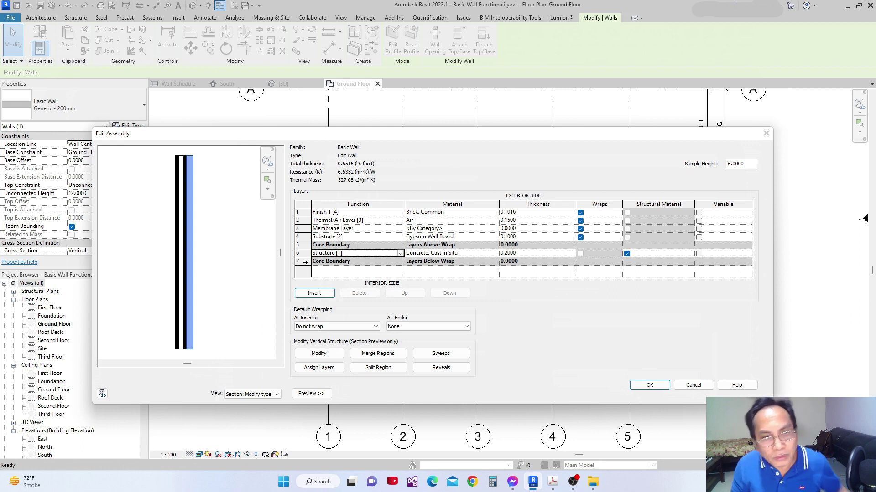
{"action": "left_click", "coordinate": [303, 261]}
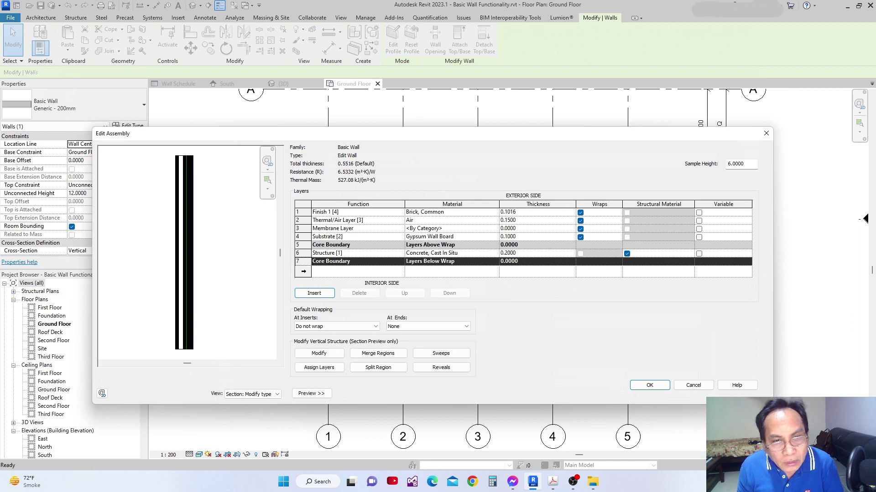
- Add a Membrane Layer just below the lower core boundary
{"action": "left_click", "coordinate": [311, 294]}
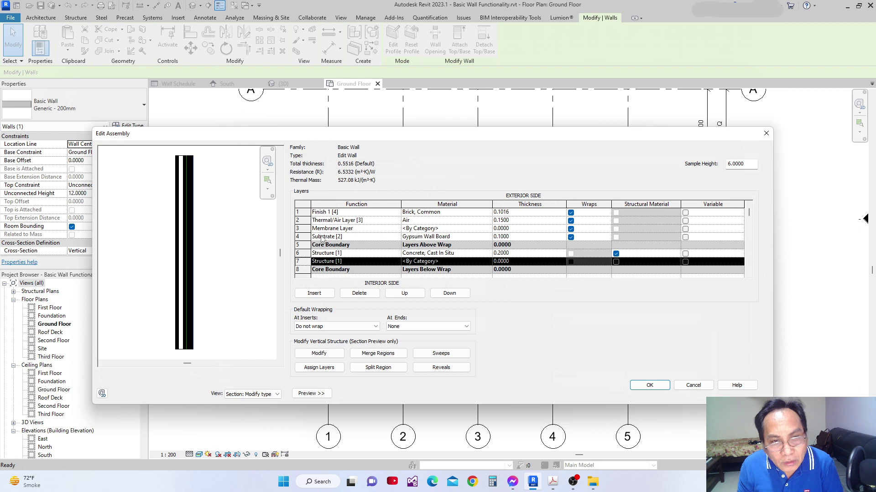
{"action": "left_click", "coordinate": [449, 294]}
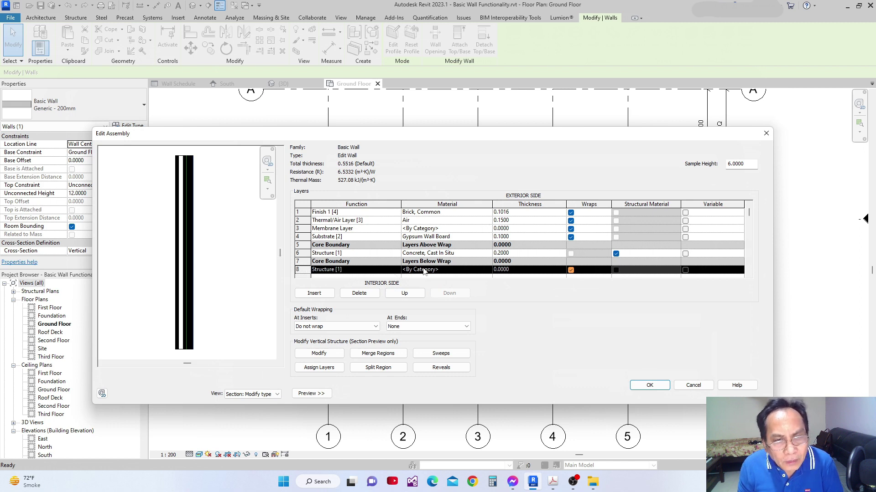
{"action": "left_click", "coordinate": [396, 271]}
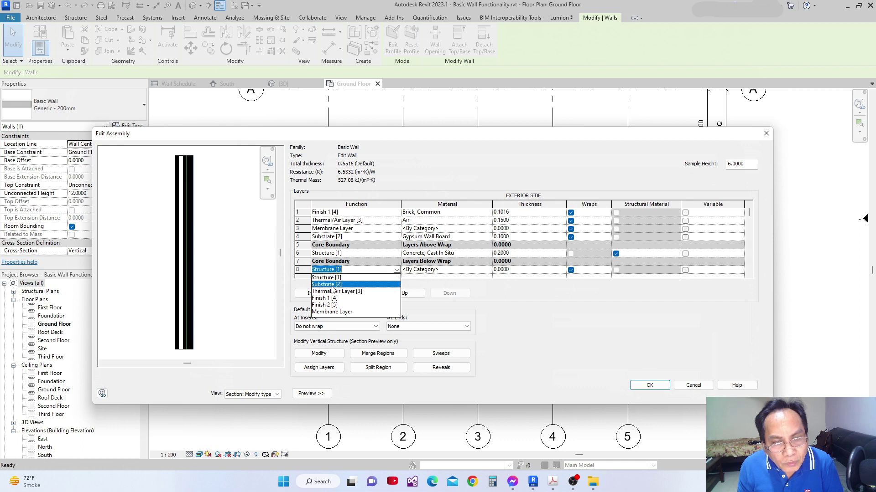
{"action": "left_click", "coordinate": [332, 305]}
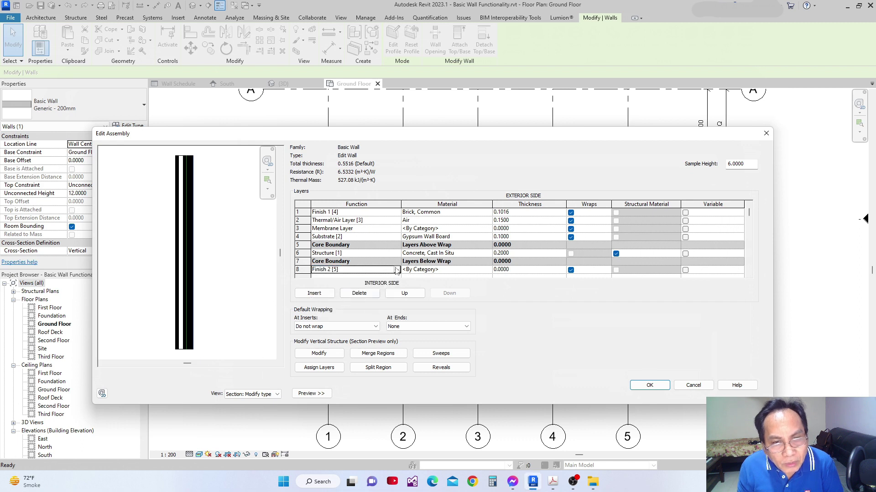
{"action": "left_click", "coordinate": [396, 270]}
{"action": "left_click", "coordinate": [335, 313]}
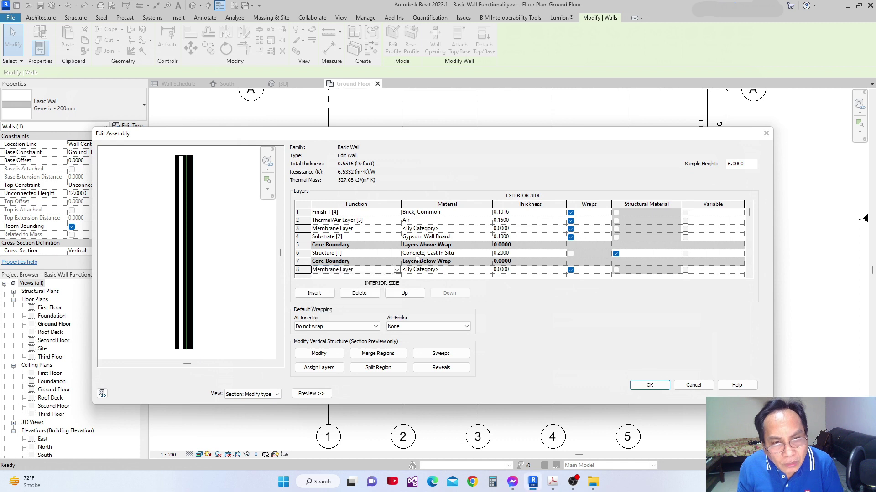
- Add a Finish 2 [5] interior layer below the membrane and select its material
{"action": "left_click", "coordinate": [315, 293]}
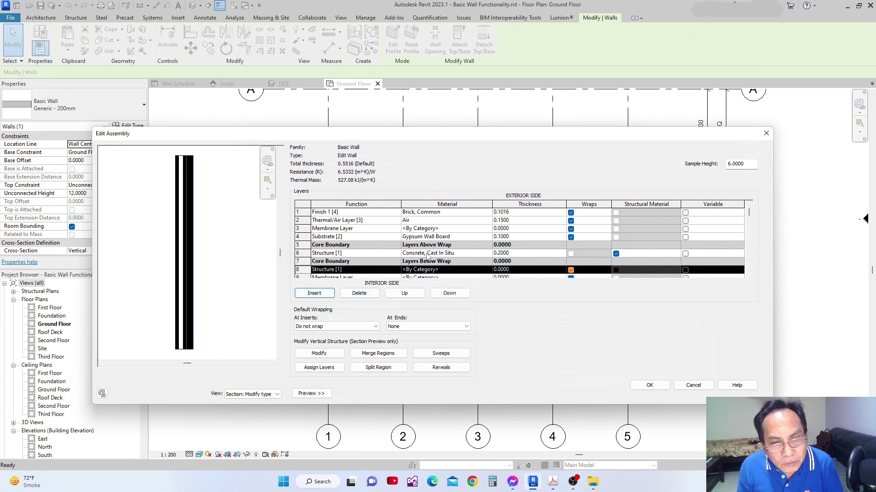
{"action": "left_click", "coordinate": [450, 294]}
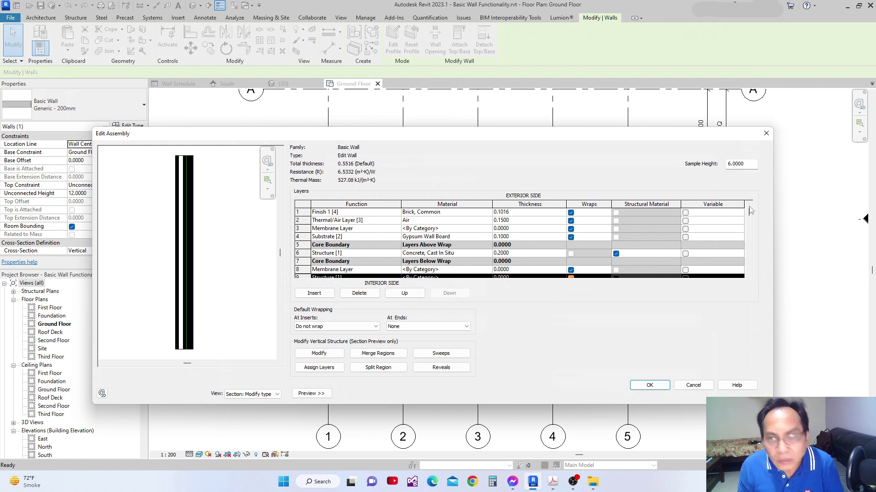
{"action": "left_click", "coordinate": [749, 235]}
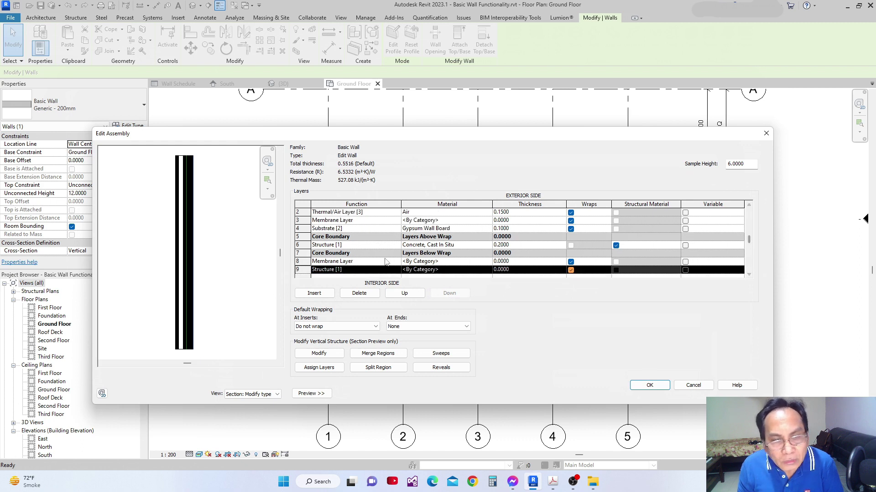
{"action": "left_click", "coordinate": [396, 270]}
{"action": "left_click", "coordinate": [396, 270]}
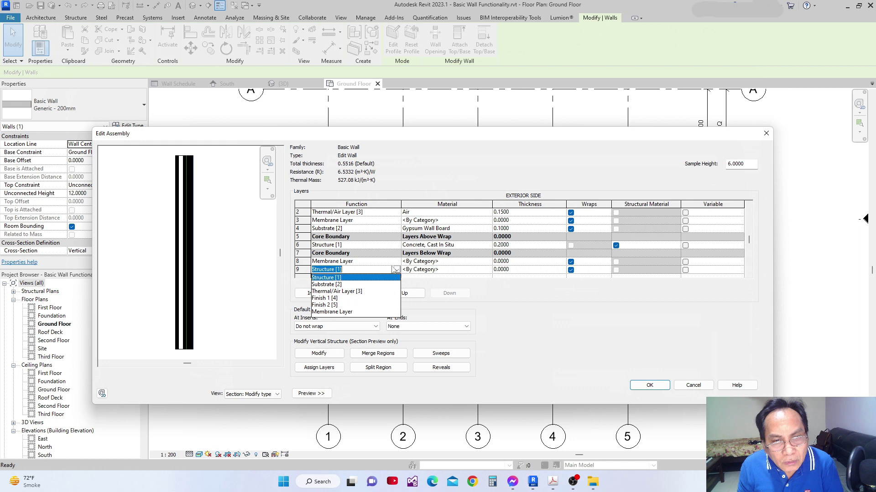
{"action": "left_click", "coordinate": [328, 305]}
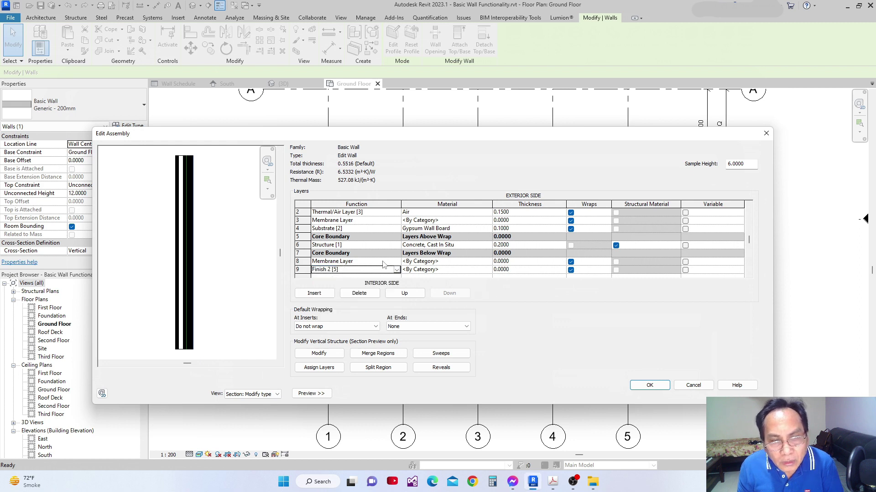
{"action": "left_click", "coordinate": [490, 271]}
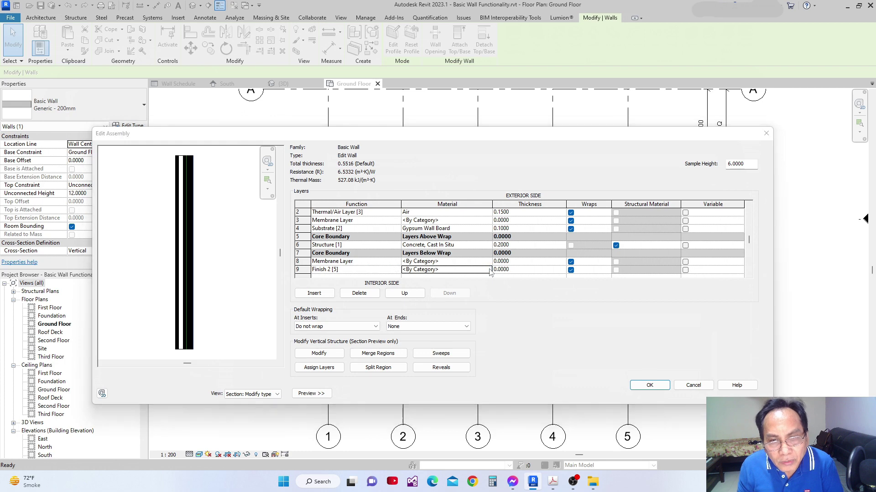
{"action": "left_click", "coordinate": [488, 270]}
- Assign Gypsum Wall Board as the material of the Finish 2 [5] layer
{"action": "mouse_move", "coordinate": [449, 159]}
{"action": "left_mouse_down"}
{"action": "mouse_move", "coordinate": [579, 147]}
{"action": "mouse_move", "coordinate": [437, 149]}
{"action": "left_mouse_up"}
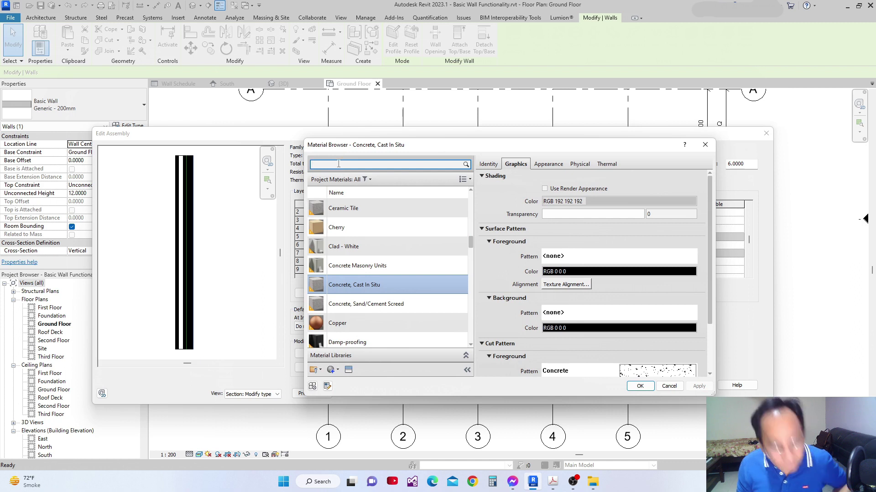
{"action": "type", "text": "f"}
{"action": "key", "text": "BackSpace"}
{"action": "key", "text": "BackSpace"}
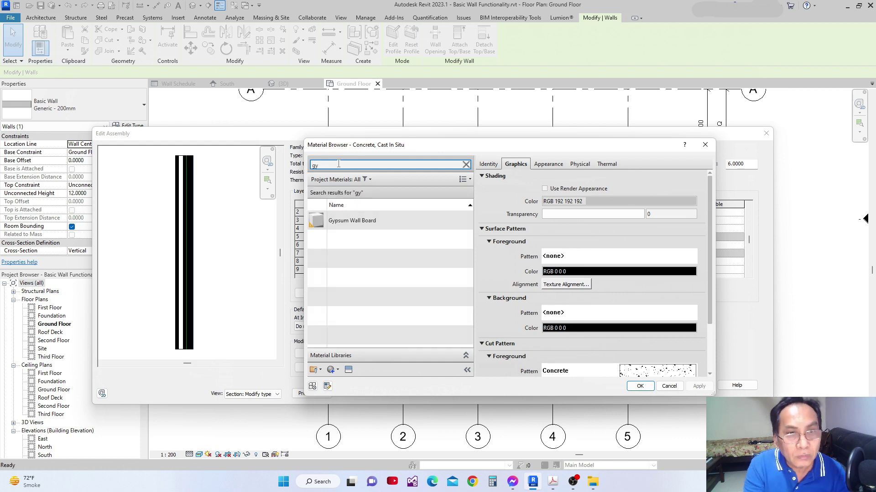
{"action": "left_click", "coordinate": [344, 221]}
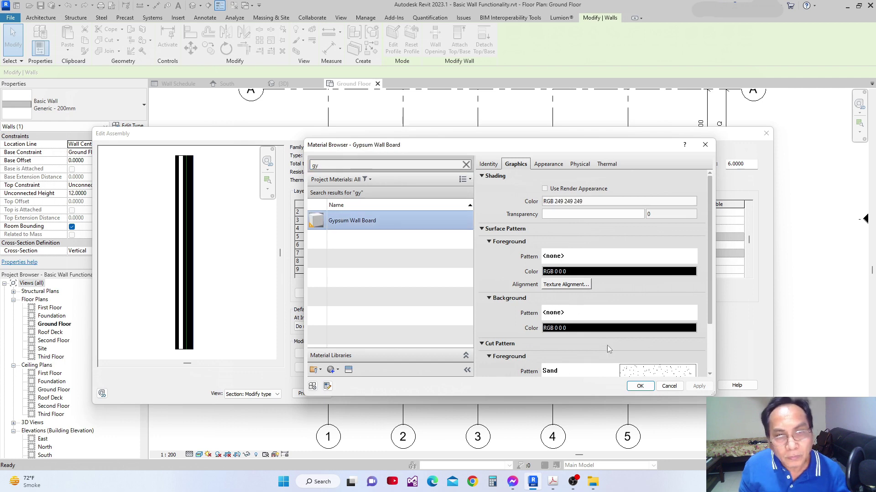
{"action": "left_click", "coordinate": [638, 386]}
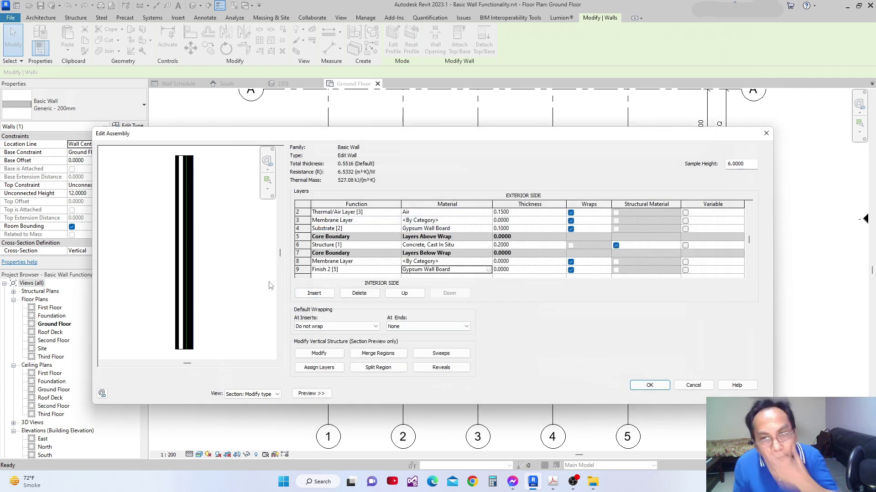
- Bring up the material choices for the Finish 2 layer again
{"action": "left_click_drag", "start_coordinate": [432, 140], "coordinate": [420, 94]}
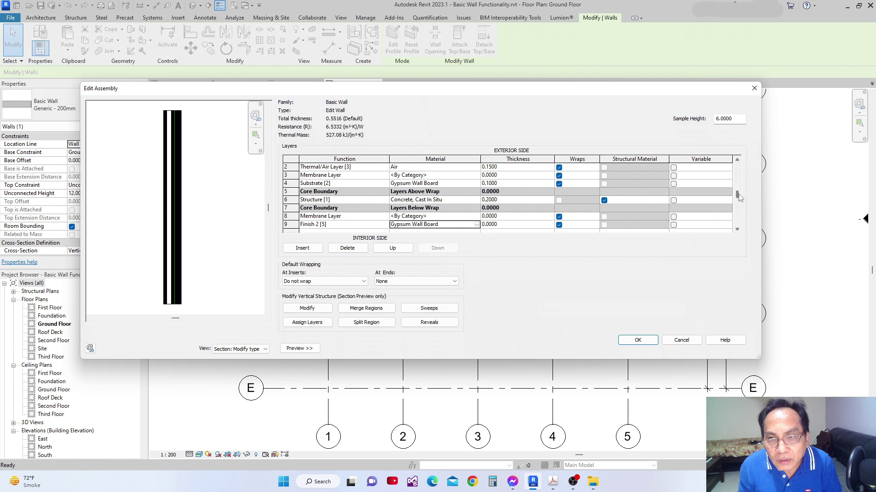
{"action": "left_click_drag", "start_coordinate": [737, 195], "coordinate": [737, 221]}
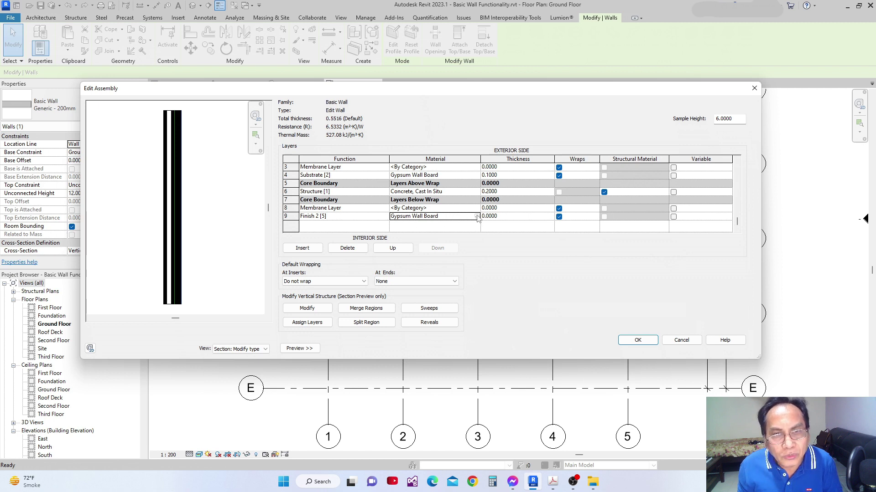
{"action": "scroll", "coordinate": [477, 218], "scroll_direction": "up", "scroll_amount": 1}
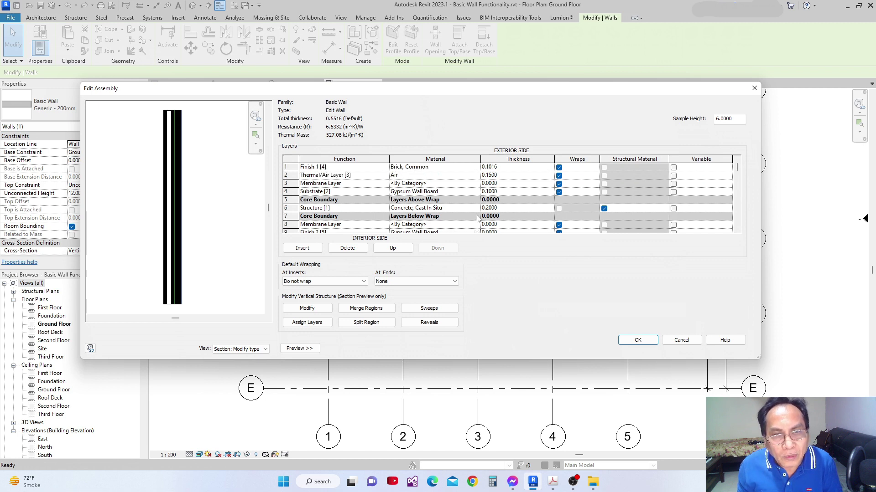
{"action": "scroll", "coordinate": [477, 218], "scroll_direction": "down", "scroll_amount": 1}
{"action": "left_click", "coordinate": [477, 217]}
{"action": "left_click", "coordinate": [477, 217]}
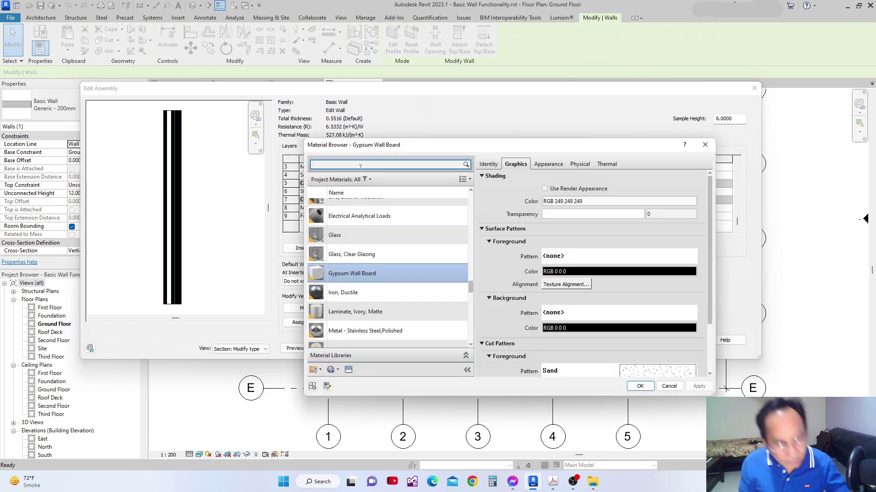
- Search 'concrete' and assign Concrete, Sand/Cement Screed to the Finish 2 [5] layer
{"action": "type", "text": "Plaster"}
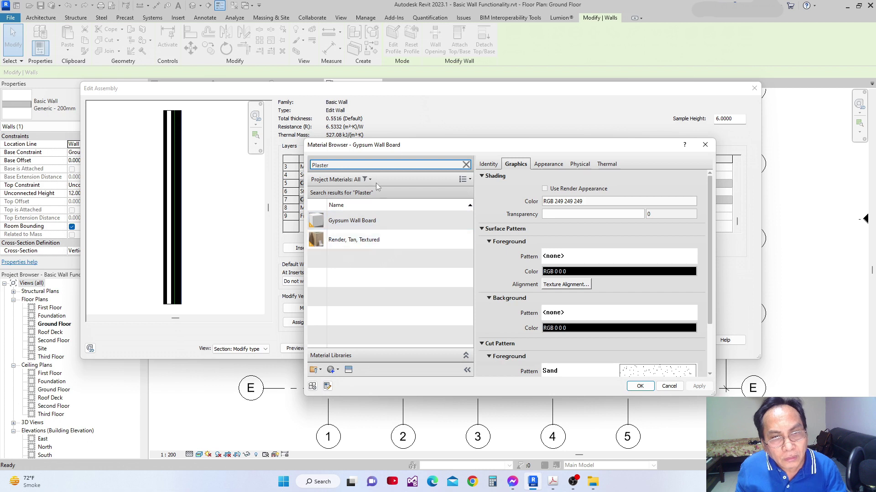
{"action": "key", "text": "BackSpace"}
{"action": "key", "text": "BackSpace"}
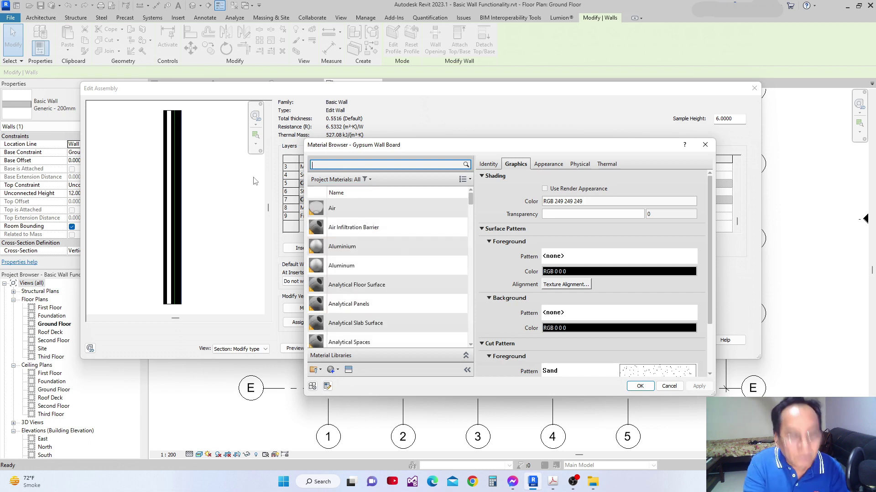
{"action": "type", "text": "concrete"}
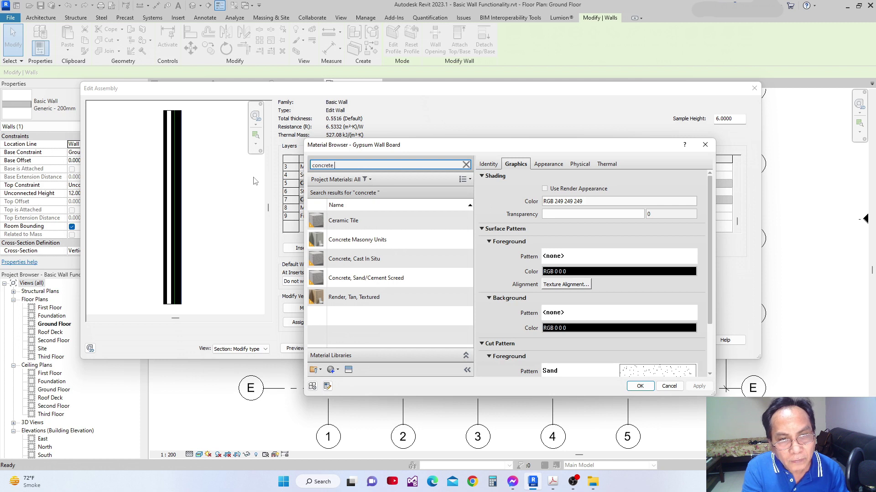
{"action": "left_click", "coordinate": [364, 279]}
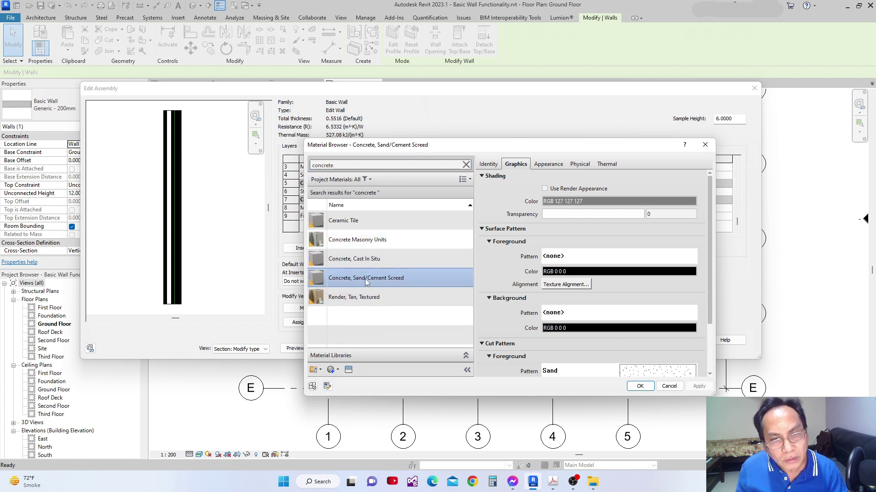
{"action": "left_click", "coordinate": [640, 386]}
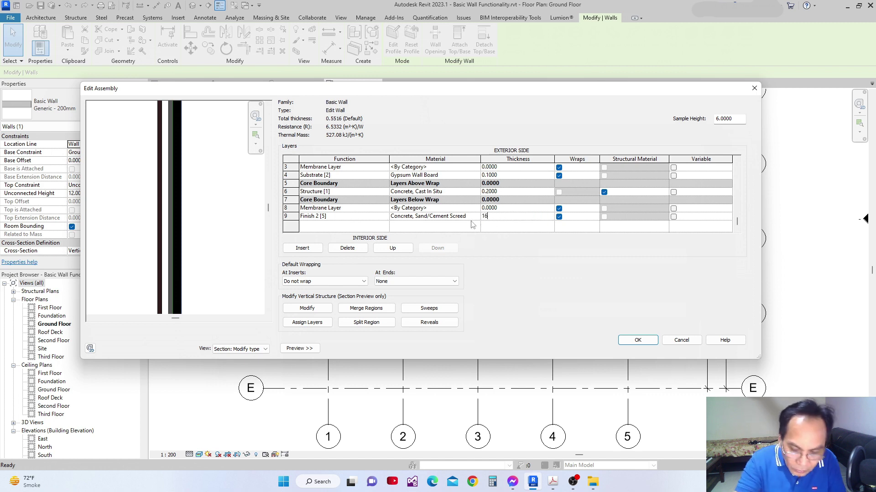
- Commit a 16 mm Finish 2 thickness, check the preview, and accept the wall assembly
{"action": "key", "text": "Tab"}
{"action": "scroll", "coordinate": [487, 218], "scroll_direction": "up", "scroll_amount": 1}
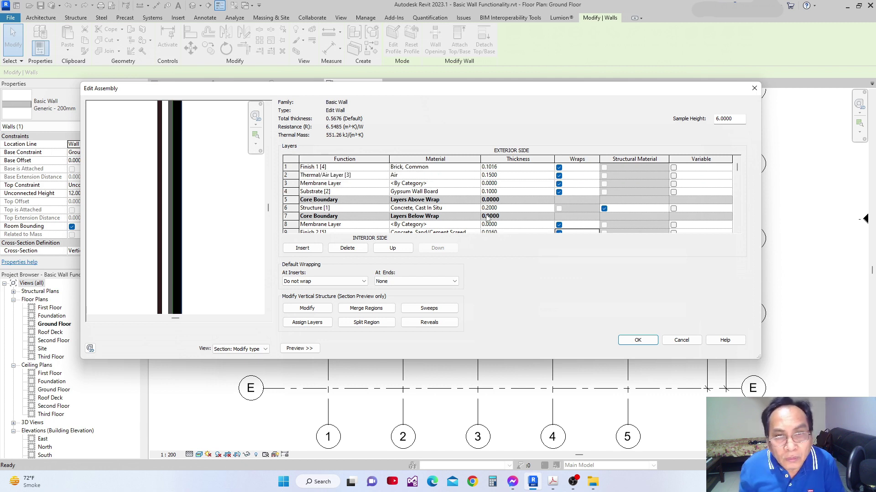
{"action": "scroll", "coordinate": [487, 218], "scroll_direction": "down", "scroll_amount": 1}
{"action": "scroll", "coordinate": [441, 213], "scroll_direction": "up", "scroll_amount": 1}
{"action": "scroll", "coordinate": [202, 228], "scroll_direction": "down", "scroll_amount": 3}
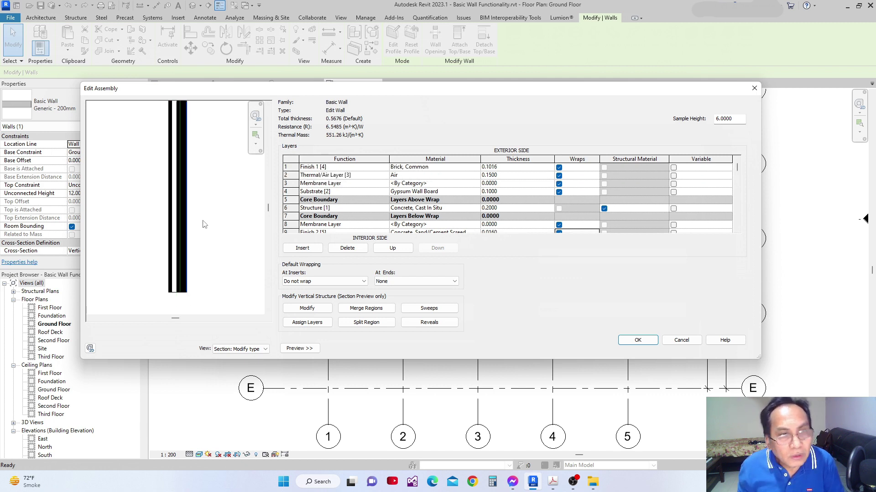
{"action": "scroll", "coordinate": [191, 236], "scroll_direction": "up", "scroll_amount": 3}
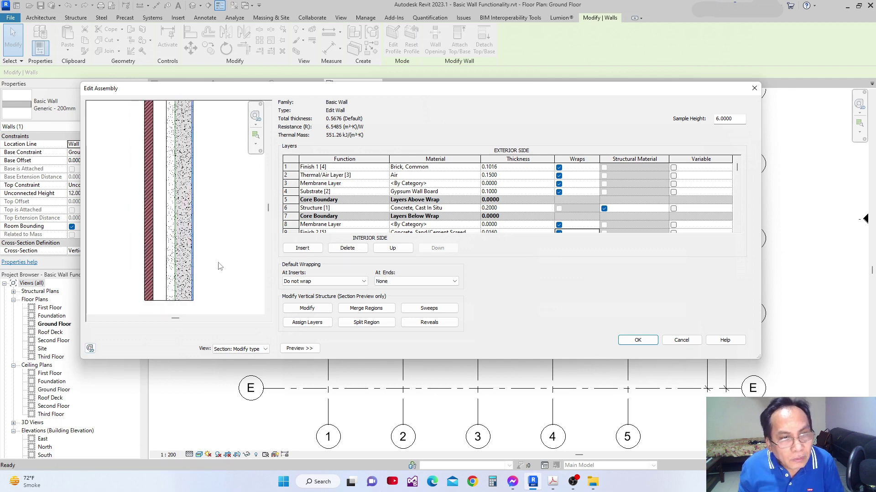
{"action": "scroll", "coordinate": [201, 289], "scroll_direction": "up", "scroll_amount": 2}
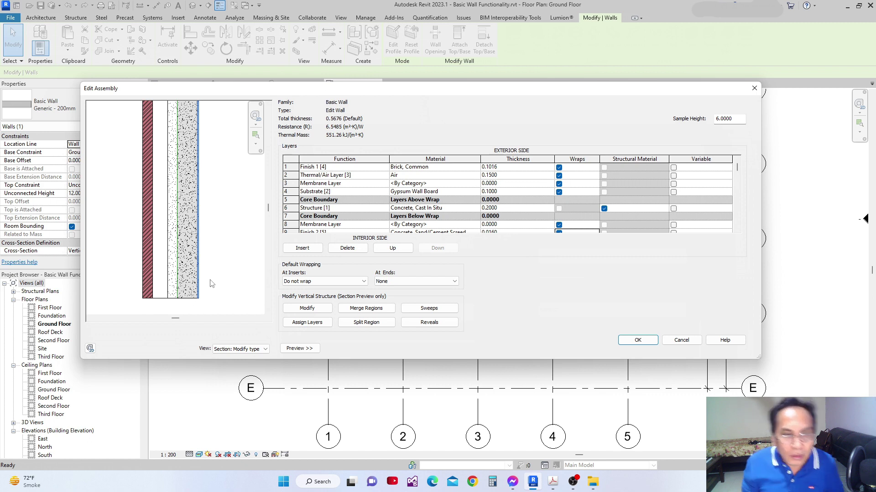
{"action": "left_click_drag", "start_coordinate": [427, 92], "coordinate": [454, 88]}
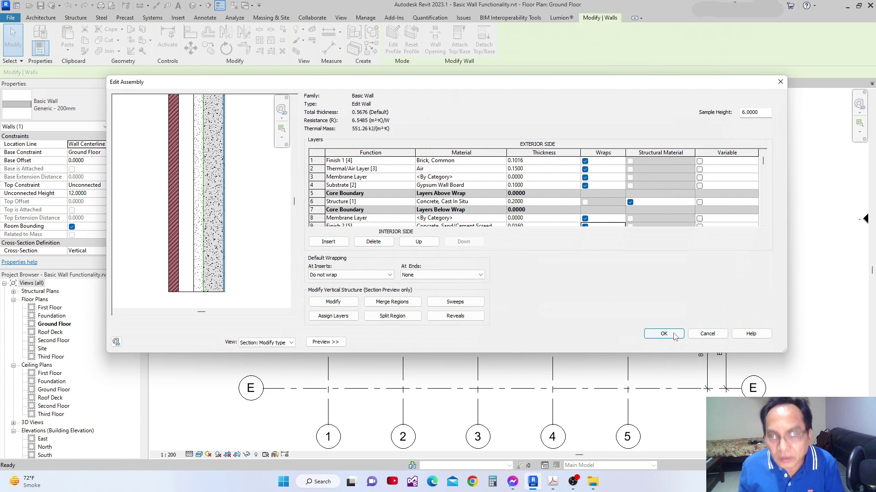
{"action": "left_click", "coordinate": [707, 334]}
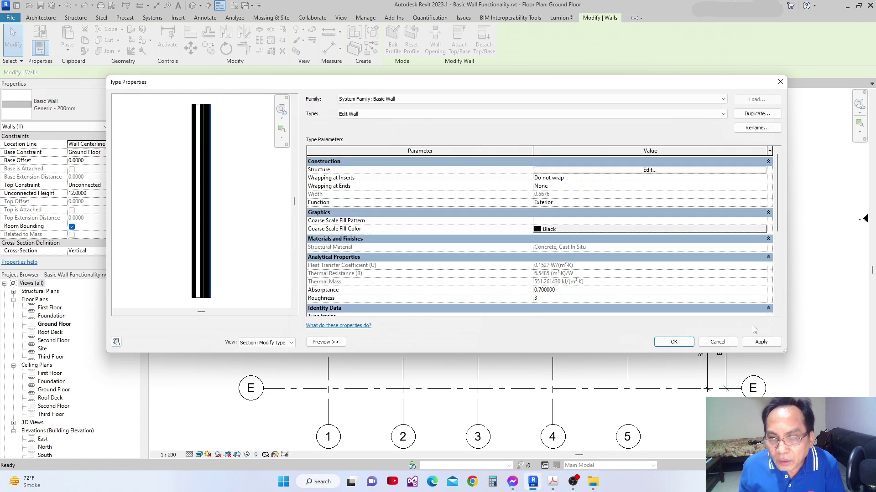
- Apply the Edit Wall type to the wall and pan to grids B, C and D
{"action": "left_click", "coordinate": [674, 342]}
{"action": "scroll", "coordinate": [411, 247], "scroll_direction": "up", "scroll_amount": 5}
{"action": "scroll", "coordinate": [418, 234], "scroll_direction": "up", "scroll_amount": 2}
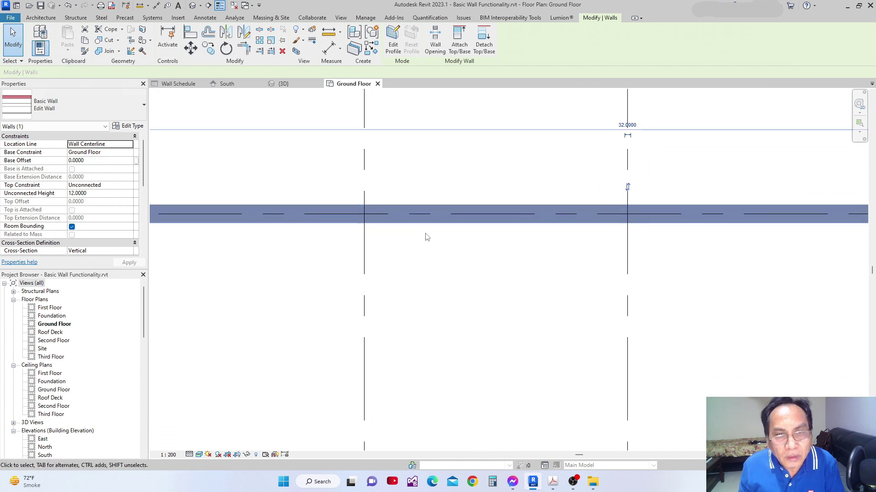
{"action": "scroll", "coordinate": [429, 242], "scroll_direction": "down", "scroll_amount": 4}
{"action": "scroll", "coordinate": [437, 249], "scroll_direction": "down", "scroll_amount": 2}
{"action": "middle_click_drag", "start_coordinate": [483, 254], "coordinate": [473, 256]}
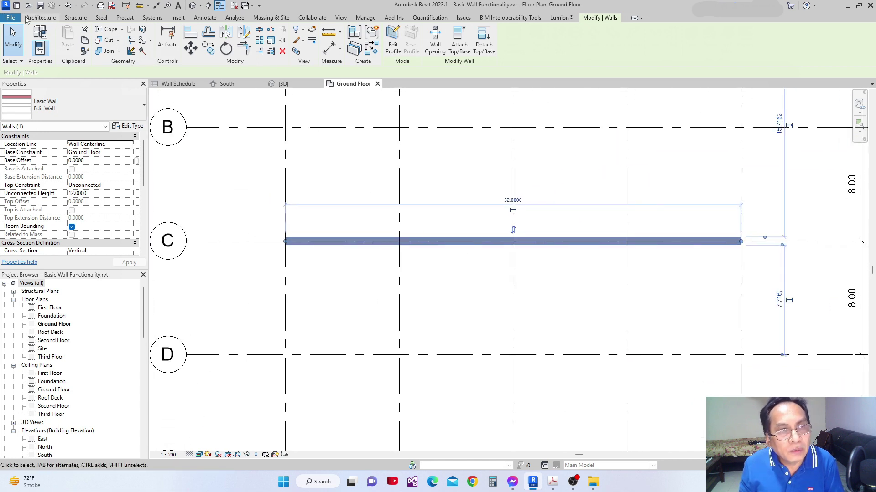
- Place an M_Single-Flush 0915 x 2134mm door in the wall on grid C
{"action": "left_click", "coordinate": [32, 18]}
{"action": "left_click", "coordinate": [56, 36]}
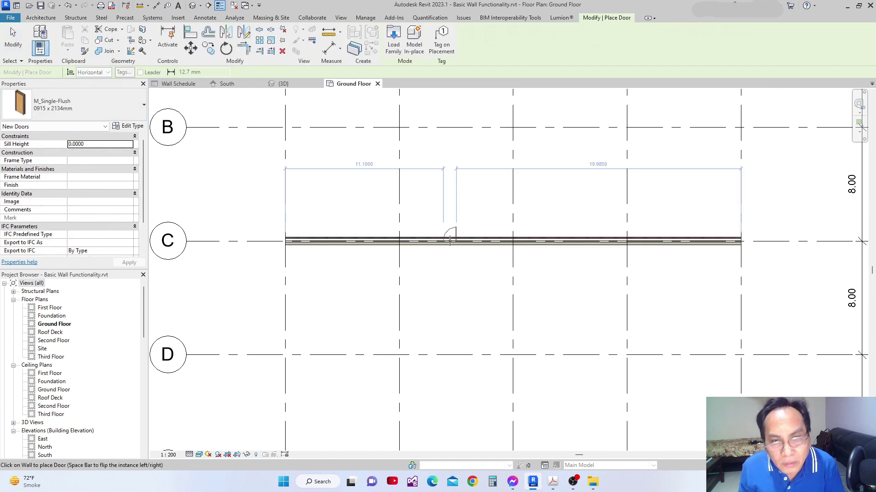
{"action": "left_click", "coordinate": [459, 238]}
{"action": "scroll", "coordinate": [460, 235], "scroll_direction": "up", "scroll_amount": 3}
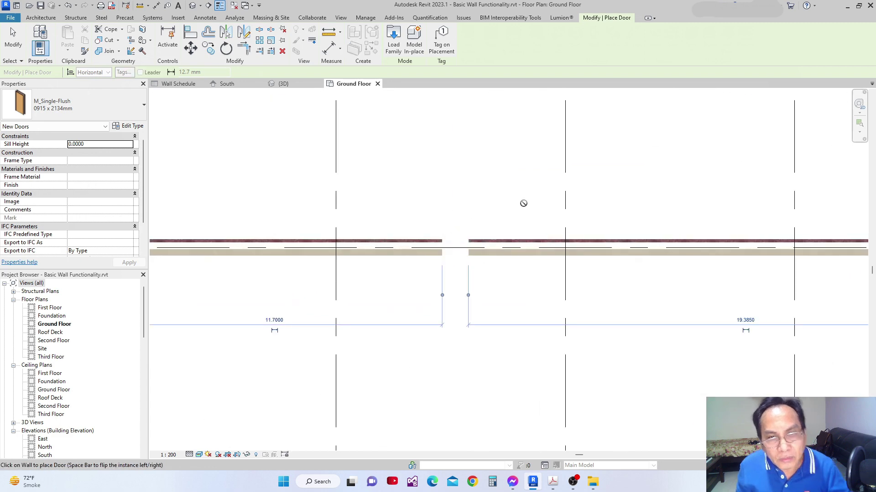
{"action": "key", "text": "Escape"}
{"action": "key", "text": "Escape"}
{"action": "scroll", "coordinate": [452, 228], "scroll_direction": "down", "scroll_amount": 4}
{"action": "left_click", "coordinate": [398, 247]}
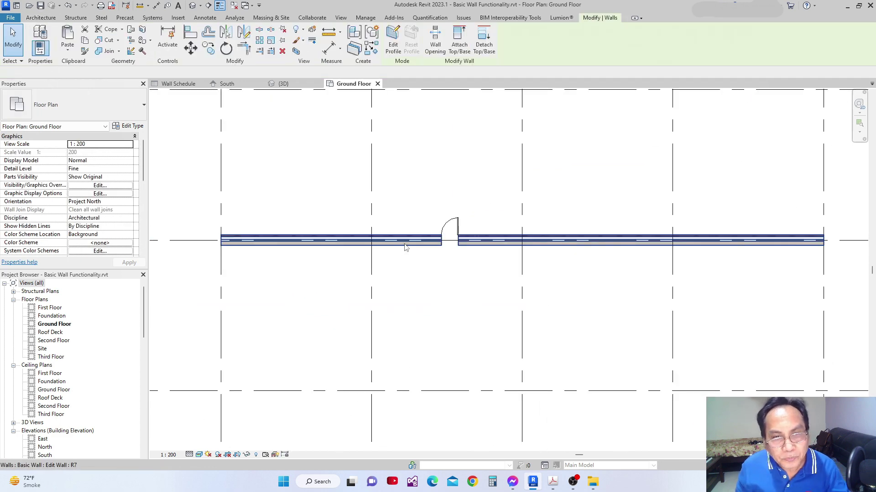
- Flip the Edit Wall on grid C so its brick face is on the other side
{"action": "scroll", "coordinate": [565, 273], "scroll_direction": "up", "scroll_amount": 2}
{"action": "middle_click_drag", "start_coordinate": [566, 274], "coordinate": [565, 264]}
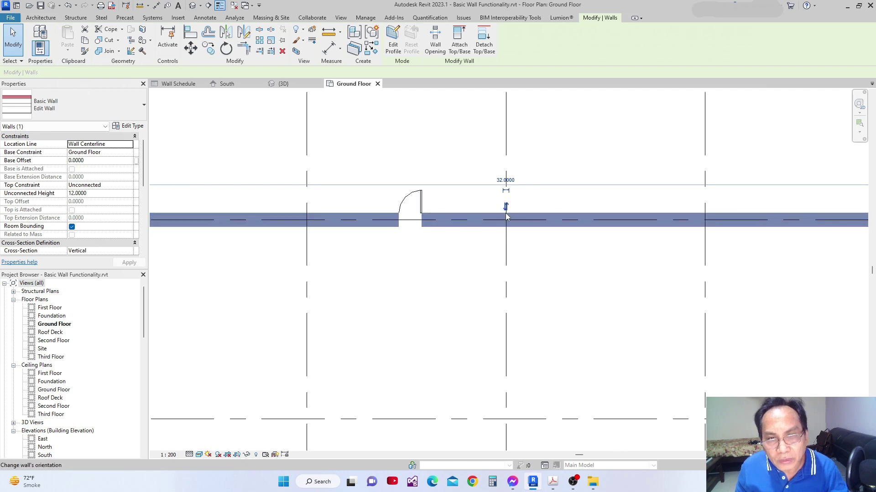
{"action": "scroll", "coordinate": [506, 216], "scroll_direction": "down", "scroll_amount": 4}
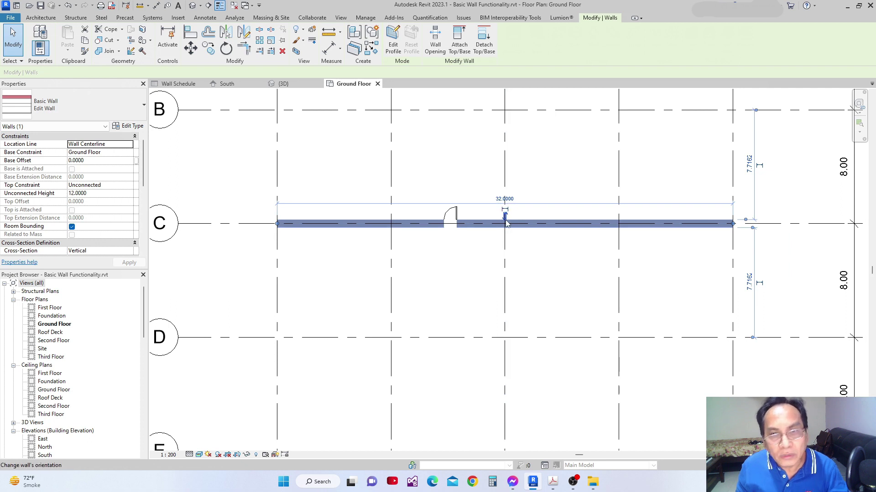
{"action": "scroll", "coordinate": [505, 219], "scroll_direction": "up", "scroll_amount": 1}
{"action": "left_click", "coordinate": [504, 216]}
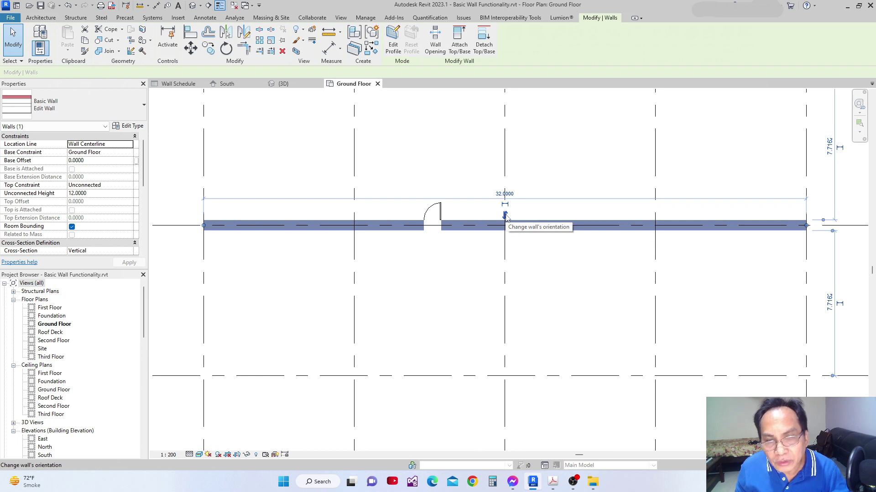
{"action": "left_click", "coordinate": [472, 252]}
{"action": "scroll", "coordinate": [474, 249], "scroll_direction": "up", "scroll_amount": 1}
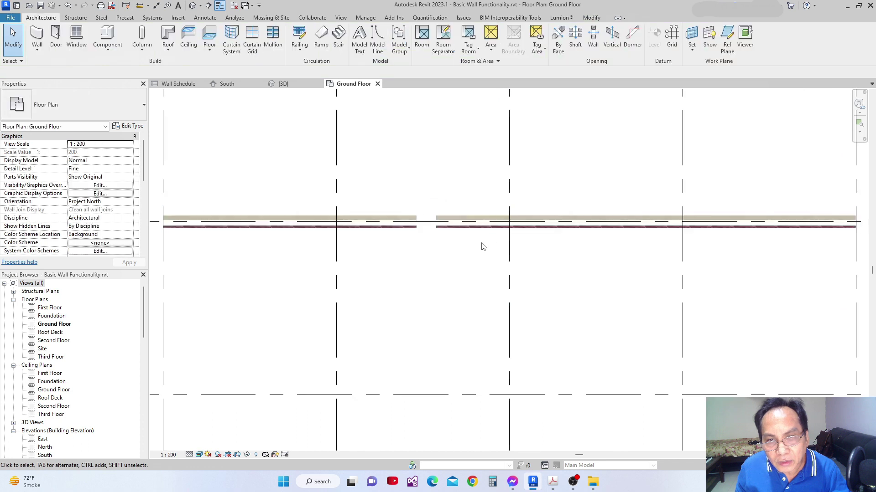
{"action": "scroll", "coordinate": [506, 241], "scroll_direction": "up", "scroll_amount": 3}
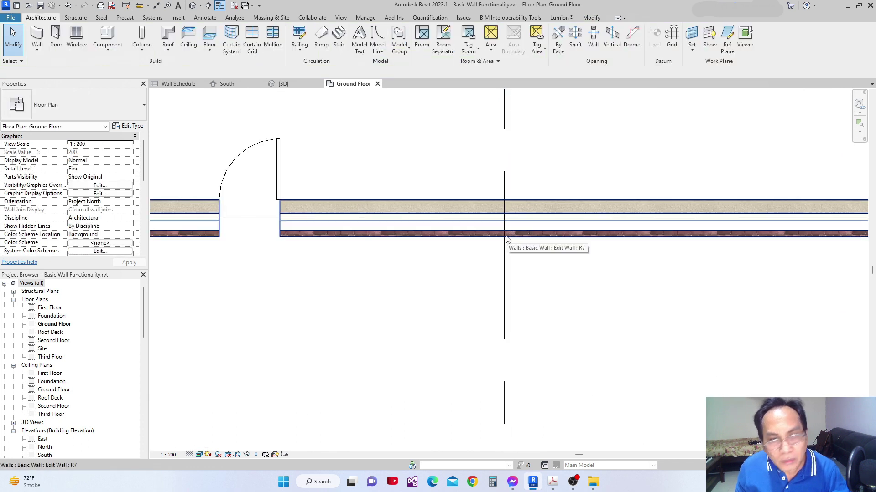
{"action": "scroll", "coordinate": [506, 241], "scroll_direction": "down", "scroll_amount": 4}
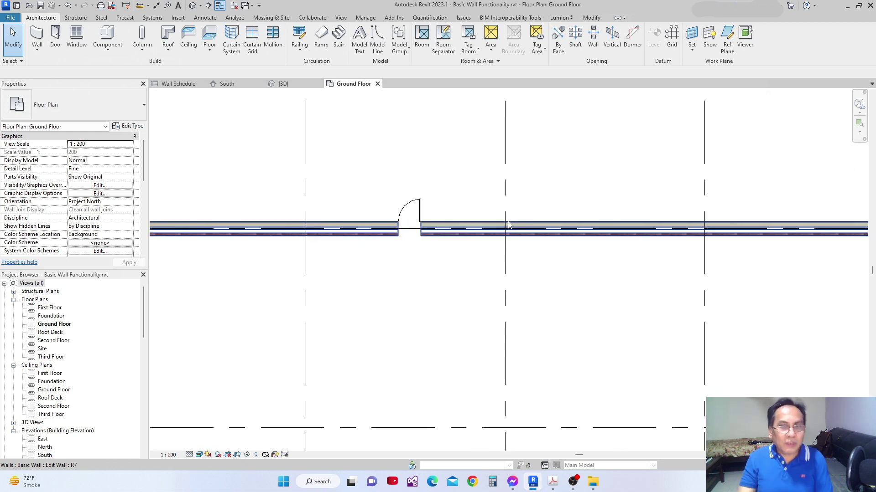
{"action": "scroll", "coordinate": [510, 223], "scroll_direction": "down", "scroll_amount": 2}
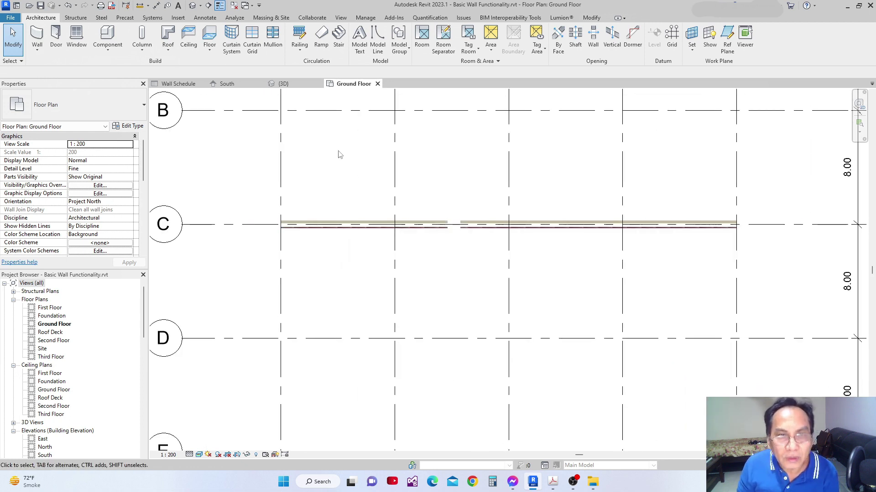
- Open the default 3D view and uncheck its Section Box
{"action": "left_click", "coordinate": [192, 6]}
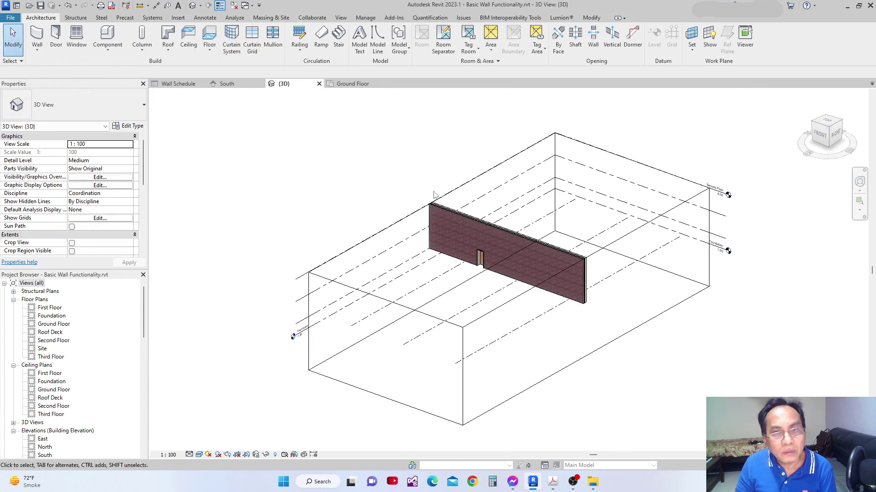
{"action": "scroll", "coordinate": [536, 321], "scroll_direction": "up", "scroll_amount": 5}
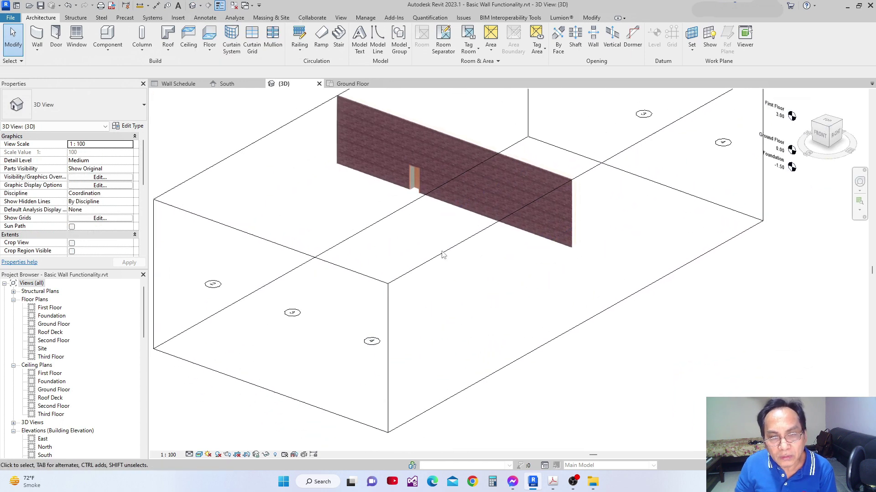
{"action": "left_click", "coordinate": [405, 305]}
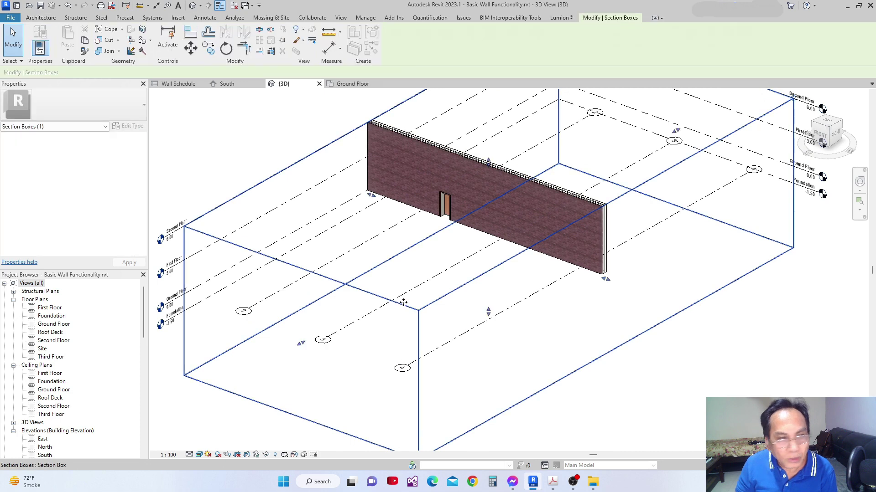
{"action": "scroll", "coordinate": [339, 310], "scroll_direction": "down", "scroll_amount": 4}
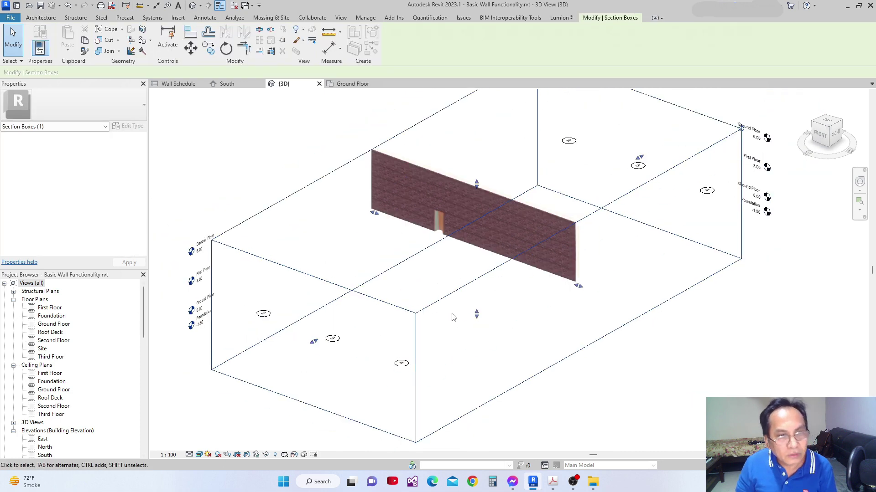
{"action": "left_click", "coordinate": [235, 262]}
{"action": "left_click_drag", "start_coordinate": [145, 181], "coordinate": [147, 229]}
{"action": "left_click", "coordinate": [72, 144]}
- Zoom in around the door opening and select the brick wall
{"action": "scroll", "coordinate": [467, 323], "scroll_direction": "up", "scroll_amount": 5}
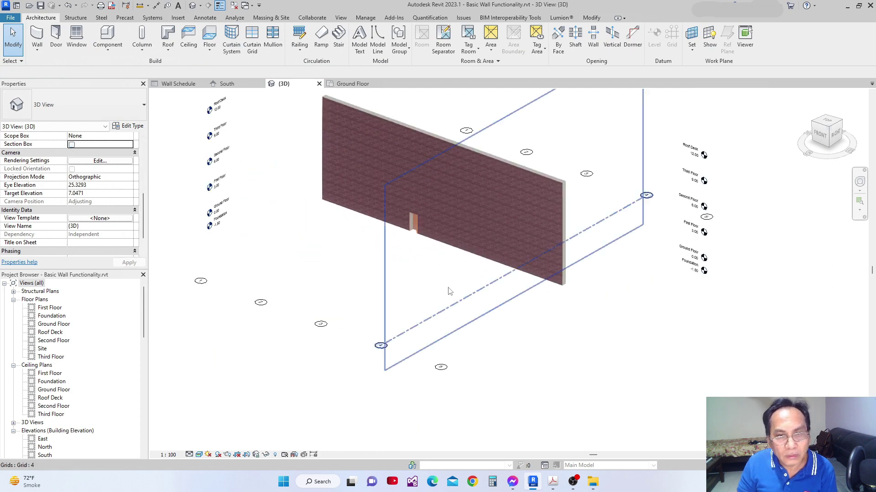
{"action": "scroll", "coordinate": [415, 221], "scroll_direction": "up", "scroll_amount": 8}
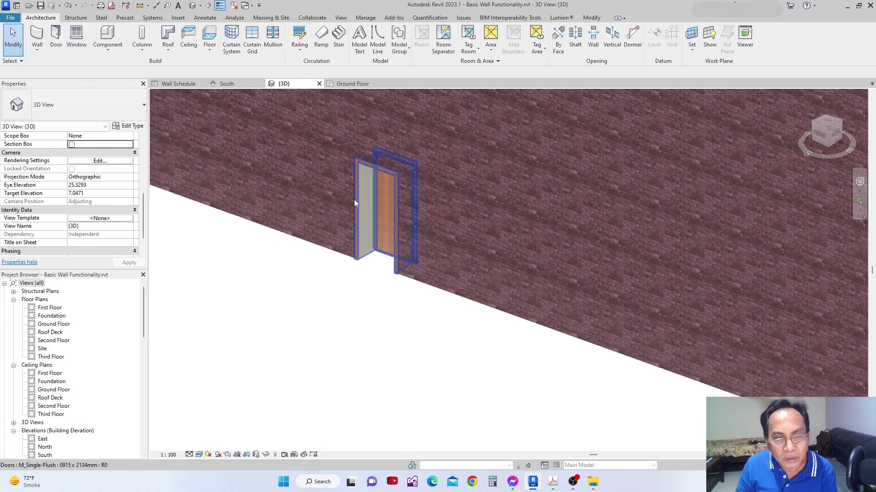
{"action": "scroll", "coordinate": [354, 203], "scroll_direction": "down", "scroll_amount": 8}
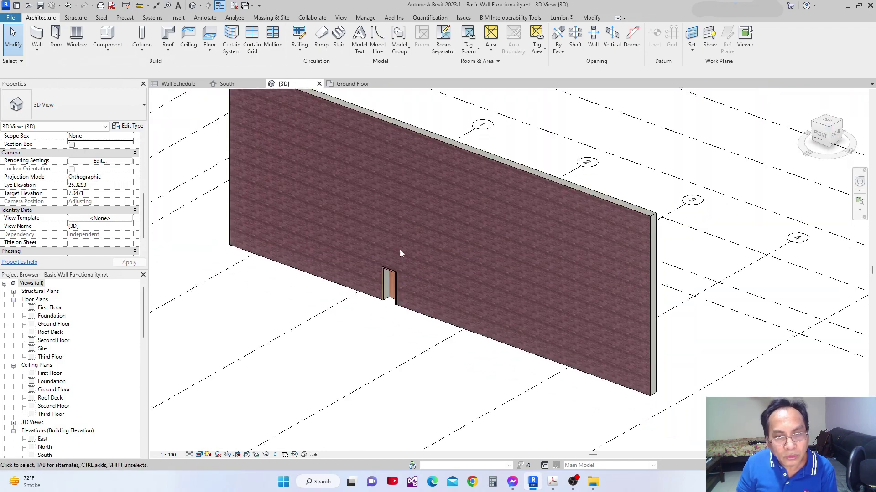
{"action": "scroll", "coordinate": [400, 251], "scroll_direction": "up", "scroll_amount": 2}
{"action": "scroll", "coordinate": [379, 330], "scroll_direction": "up", "scroll_amount": 3}
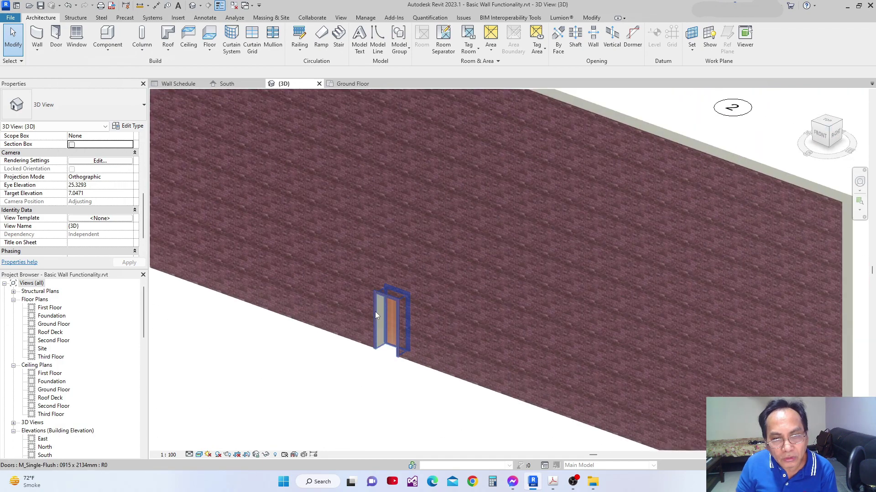
{"action": "scroll", "coordinate": [385, 274], "scroll_direction": "down", "scroll_amount": 5}
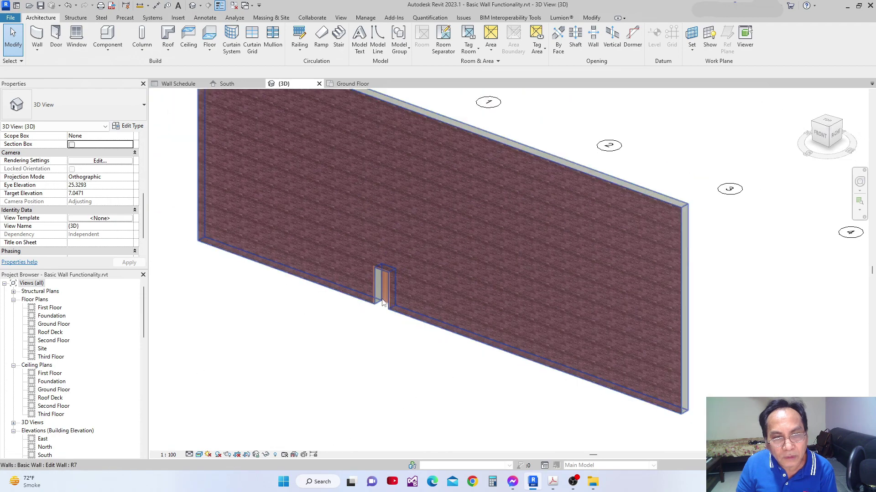
{"action": "scroll", "coordinate": [379, 305], "scroll_direction": "up", "scroll_amount": 6}
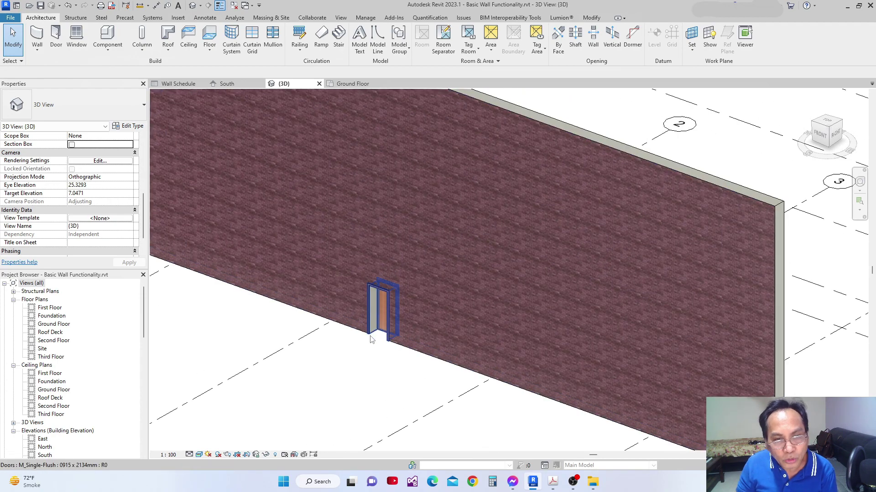
{"action": "scroll", "coordinate": [373, 332], "scroll_direction": "down", "scroll_amount": 4}
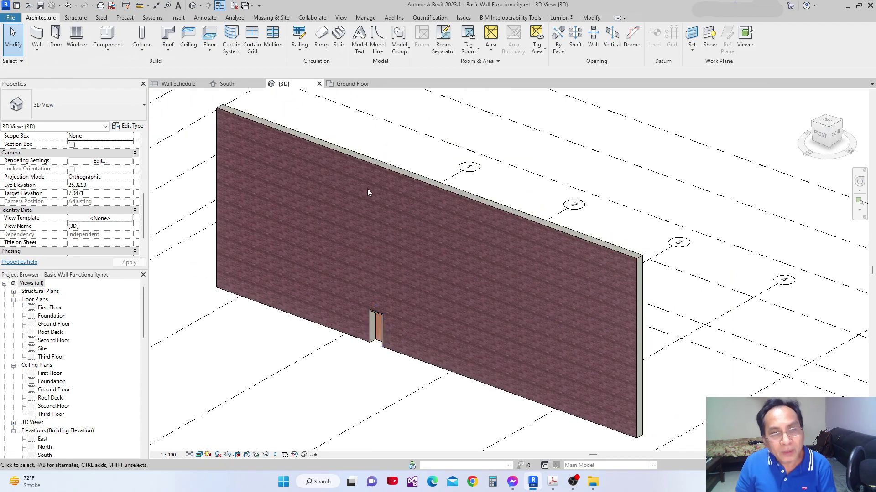
{"action": "scroll", "coordinate": [283, 210], "scroll_direction": "up", "scroll_amount": 2}
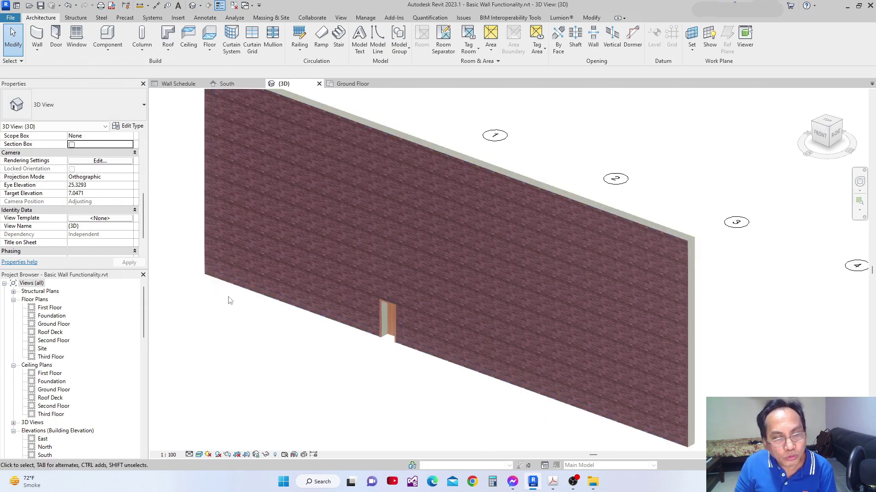
{"action": "scroll", "coordinate": [253, 260], "scroll_direction": "down", "scroll_amount": 3}
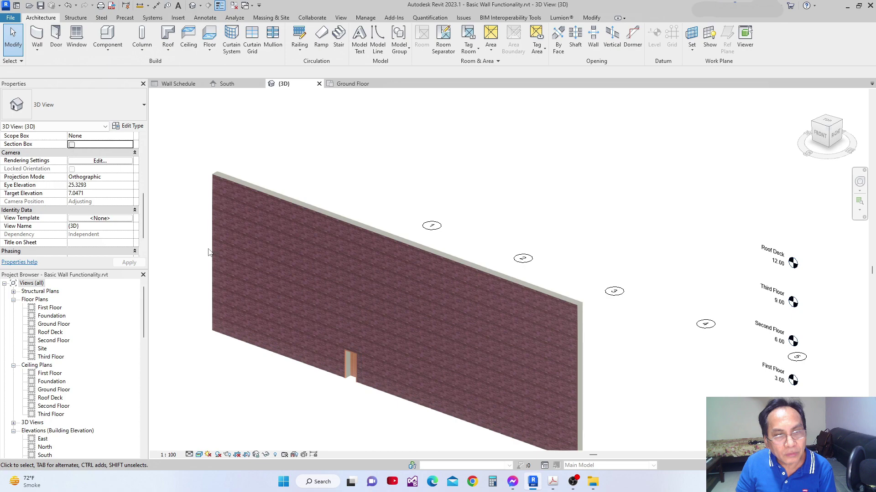
{"action": "left_click", "coordinate": [212, 248]}
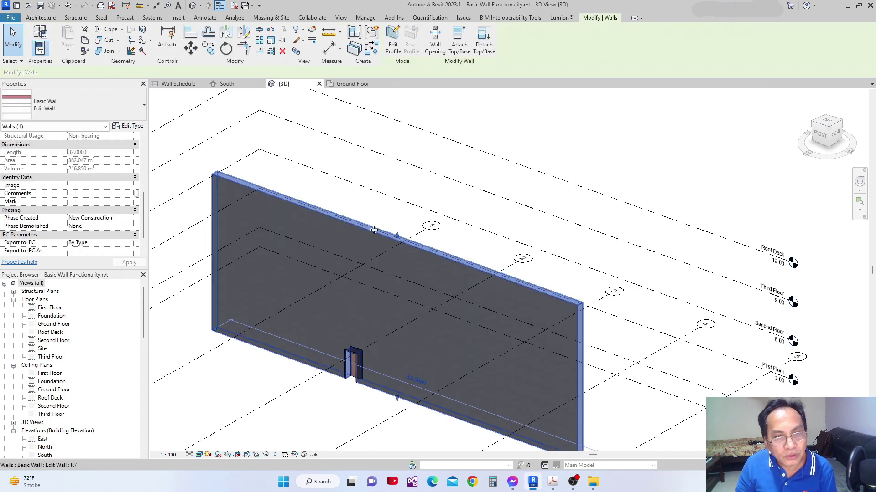
- Set the Edit Wall type's Default Wrapping At Inserts to Exterior
{"action": "left_click", "coordinate": [132, 126]}
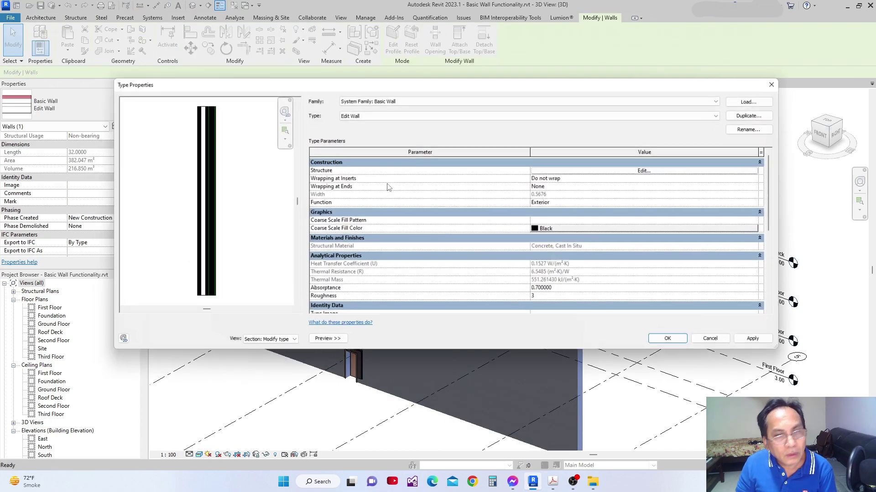
{"action": "left_click", "coordinate": [649, 170]}
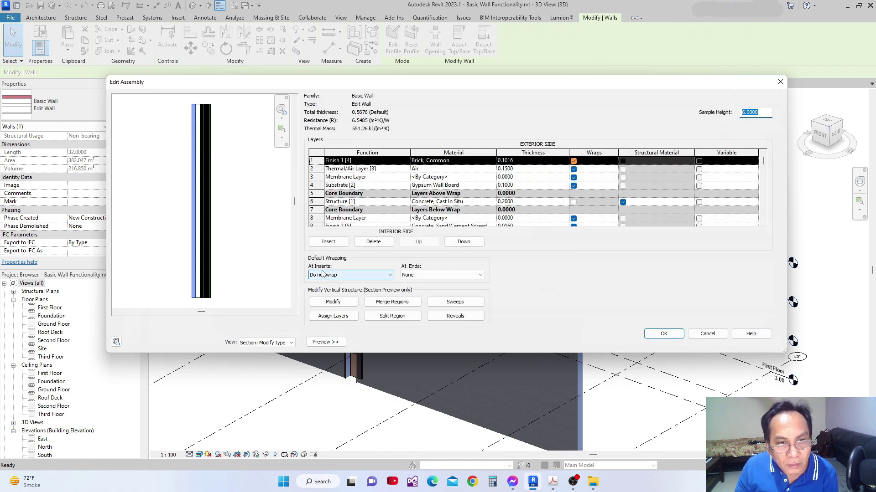
{"action": "left_click", "coordinate": [390, 276]}
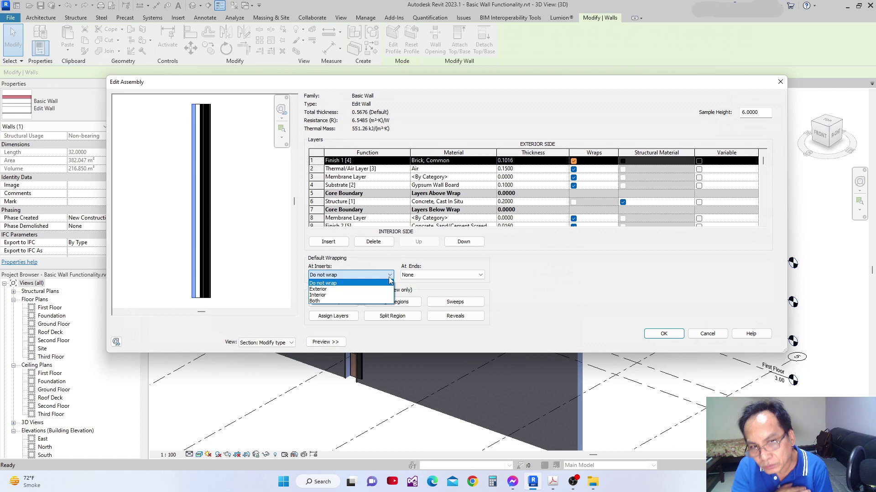
{"action": "left_click", "coordinate": [322, 290]}
{"action": "left_click", "coordinate": [712, 334]}
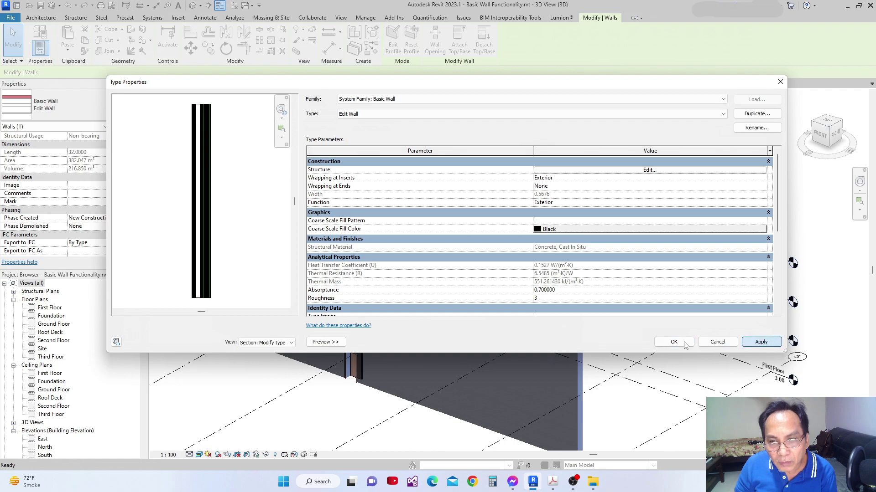
{"action": "left_click", "coordinate": [668, 341]}
{"action": "scroll", "coordinate": [338, 358], "scroll_direction": "up", "scroll_amount": 5}
{"action": "key", "text": "Escape"}
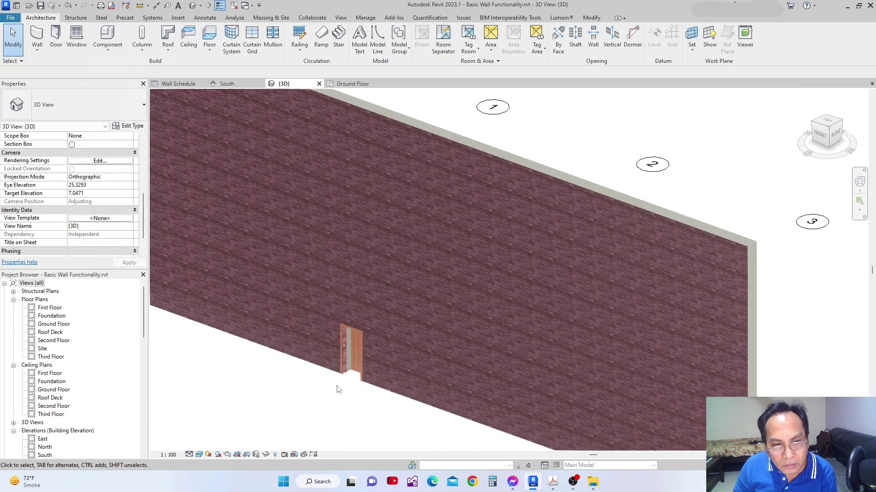
{"action": "scroll", "coordinate": [338, 354], "scroll_direction": "up", "scroll_amount": 4}
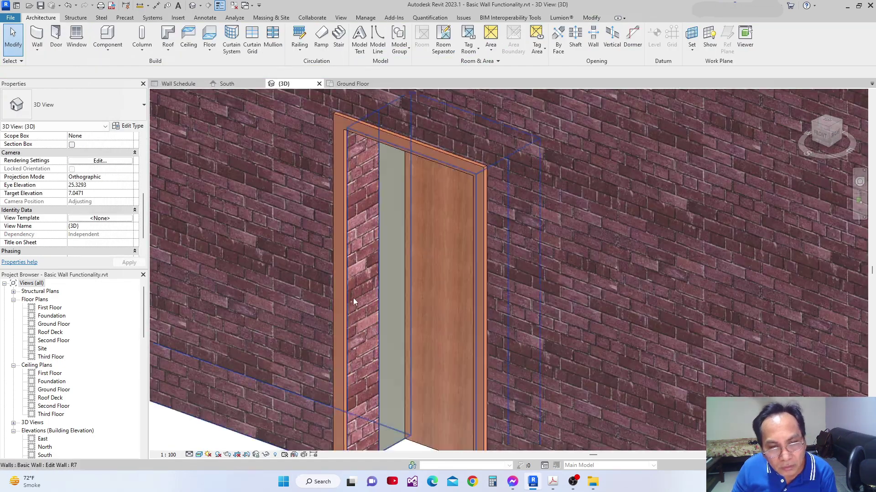
{"action": "mouse_move", "coordinate": [353, 297]}
{"action": "middle_mouse_down"}
{"action": "mouse_move", "coordinate": [361, 313]}
{"action": "mouse_move", "coordinate": [351, 319]}
{"action": "mouse_move", "coordinate": [346, 305]}
{"action": "middle_mouse_up"}
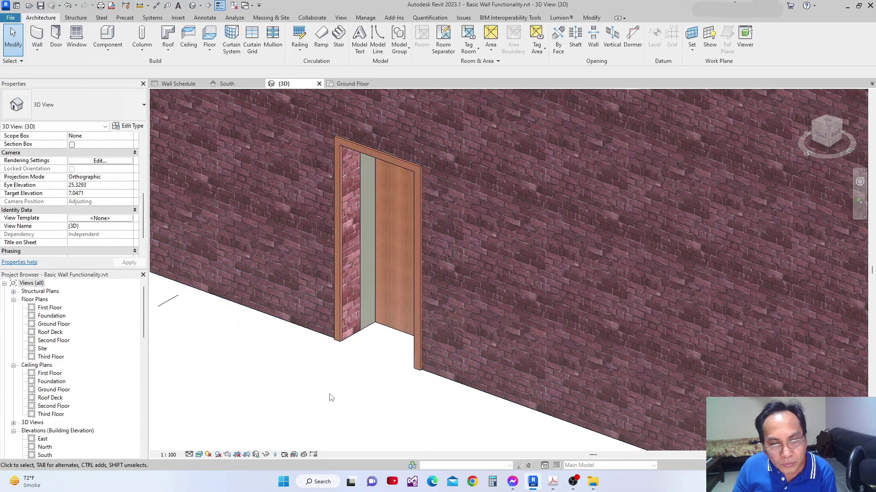
{"action": "scroll", "coordinate": [350, 345], "scroll_direction": "down", "scroll_amount": 3}
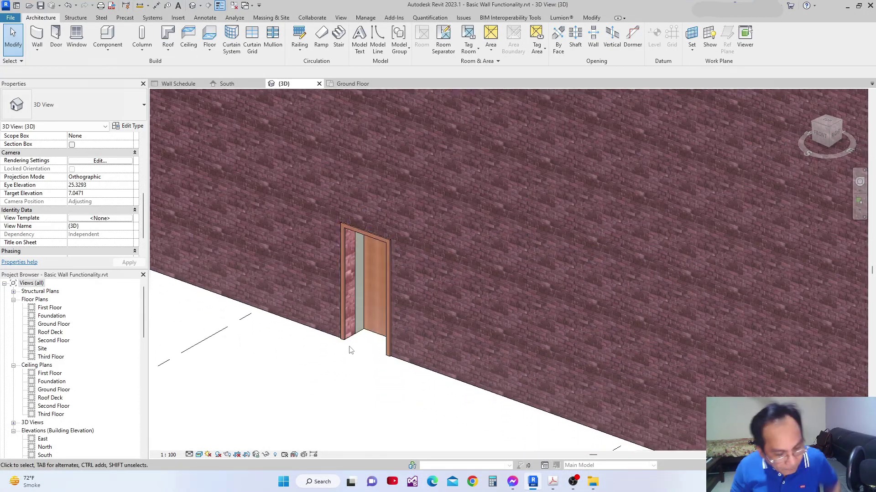
{"action": "middle_click_drag", "start_coordinate": [356, 354], "coordinate": [352, 312], "text": "shift"}
{"action": "scroll", "coordinate": [352, 311], "scroll_direction": "up", "scroll_amount": 2}
{"action": "mouse_move", "coordinate": [365, 385]}
{"action": "middle_mouse_down", "text": "shift"}
{"action": "mouse_move", "coordinate": [372, 389]}
{"action": "mouse_move", "coordinate": [357, 388]}
{"action": "middle_mouse_up", "text": "shift"}
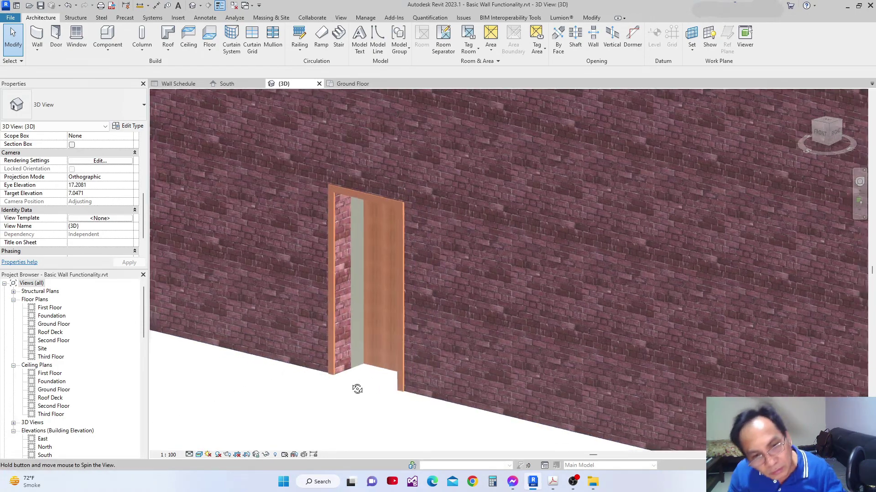
{"action": "scroll", "coordinate": [381, 354], "scroll_direction": "up", "scroll_amount": 2}
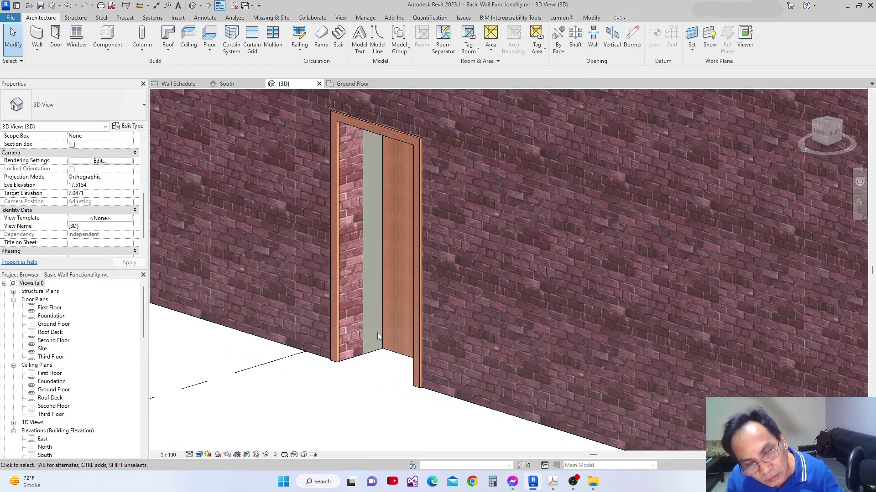
{"action": "scroll", "coordinate": [377, 334], "scroll_direction": "down", "scroll_amount": 5}
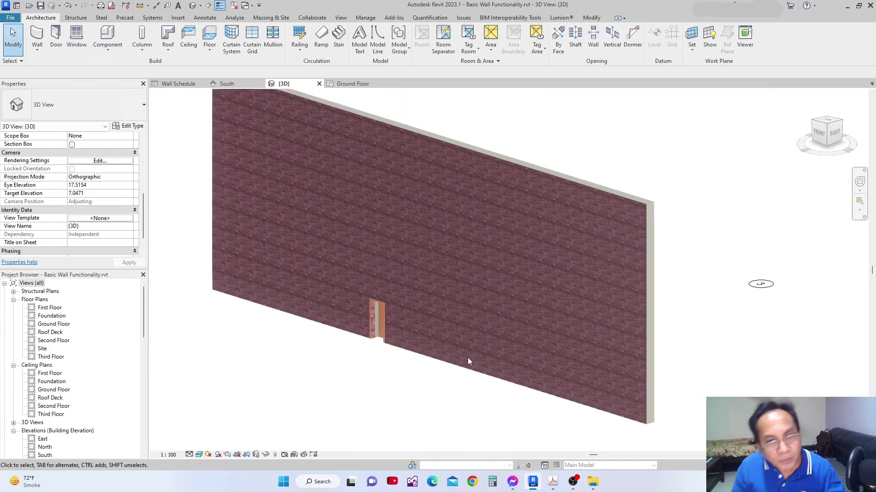
{"action": "middle_click_drag", "start_coordinate": [433, 357], "coordinate": [381, 342], "text": "shift"}
{"action": "scroll", "coordinate": [444, 293], "scroll_direction": "up", "scroll_amount": 2}
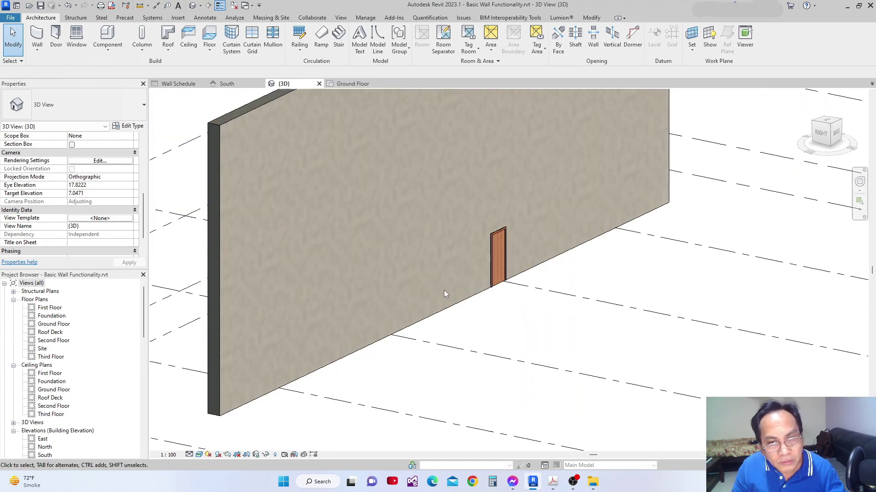
{"action": "left_click", "coordinate": [441, 318]}
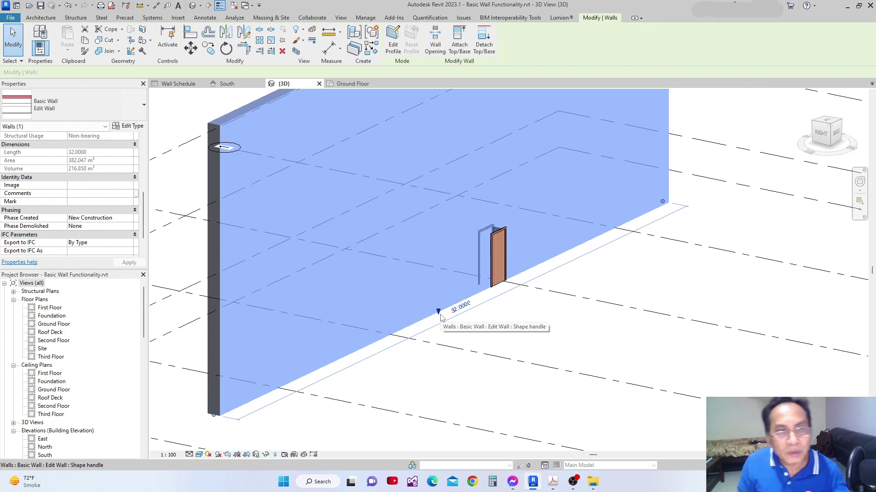
{"action": "key", "text": "Escape"}
{"action": "middle_click_drag", "start_coordinate": [441, 318], "coordinate": [550, 221], "text": "shift"}
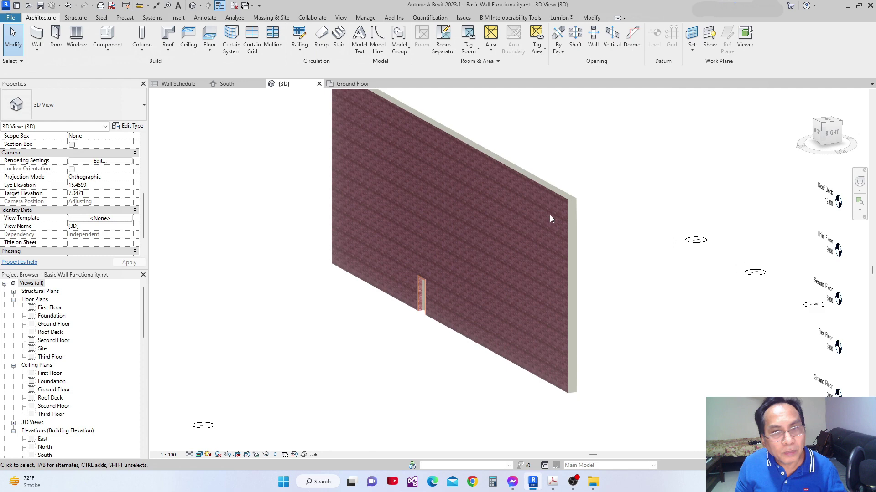
{"action": "left_click", "coordinate": [566, 201]}
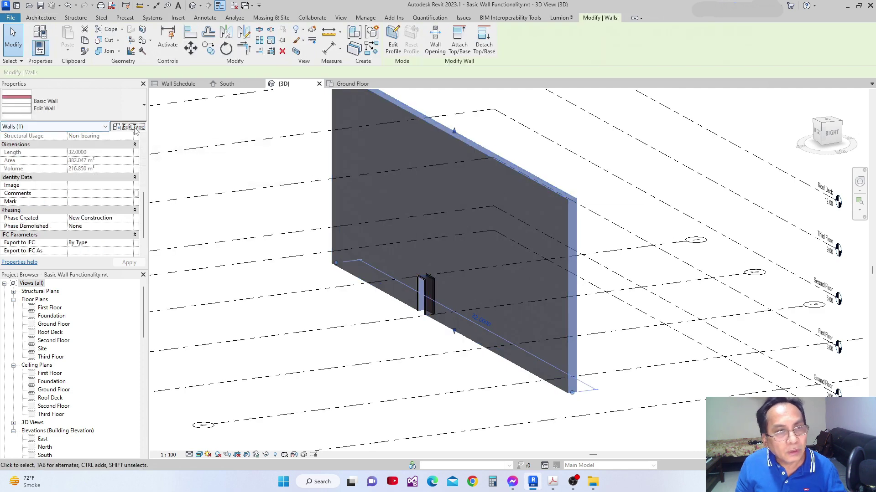
{"action": "left_click", "coordinate": [128, 127]}
{"action": "left_click", "coordinate": [652, 171]}
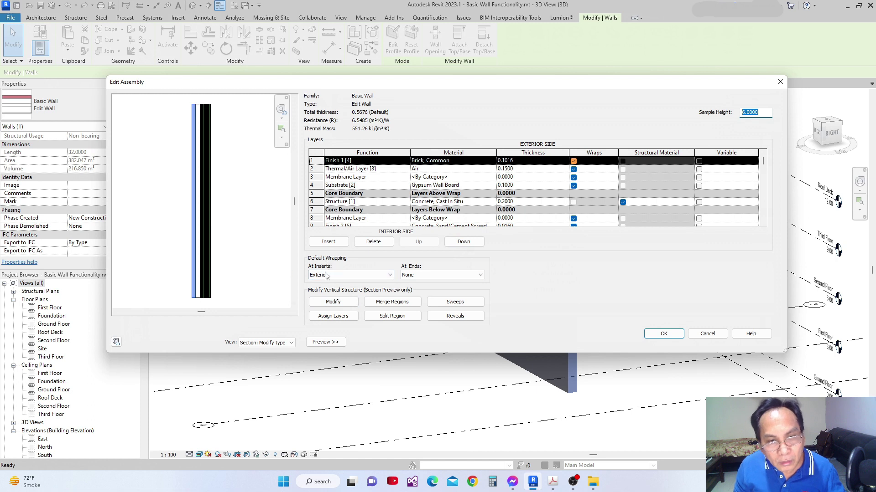
{"action": "left_click", "coordinate": [390, 275]}
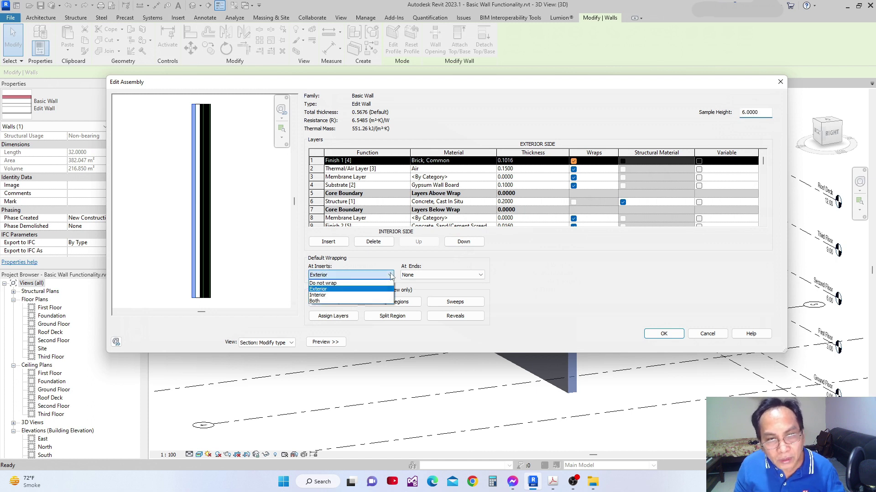
{"action": "left_click", "coordinate": [319, 295]}
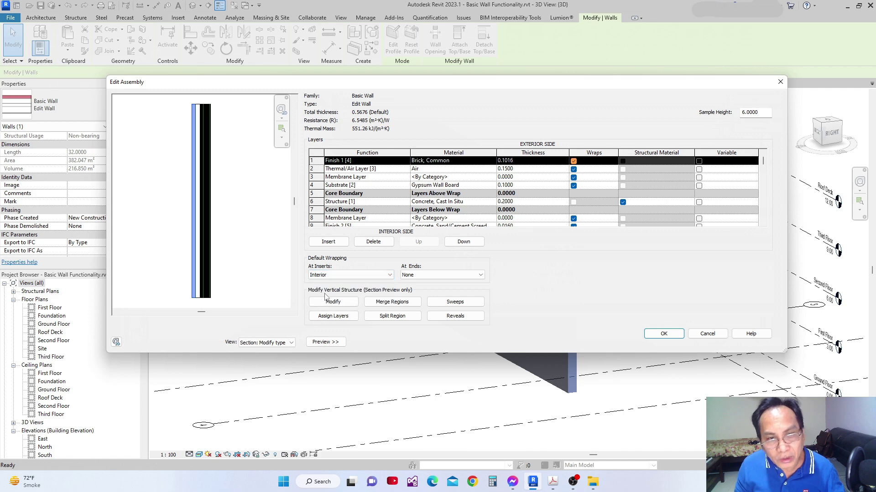
{"action": "left_click", "coordinate": [674, 334]}
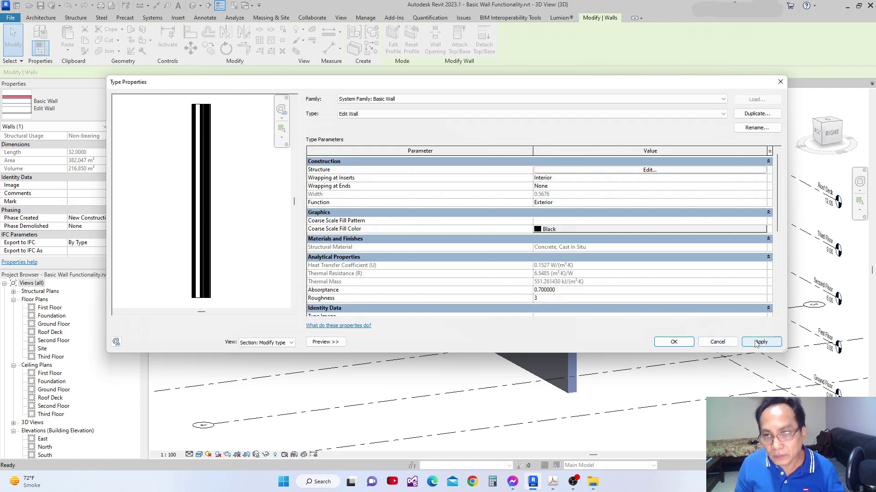
{"action": "left_click", "coordinate": [759, 342]}
{"action": "left_click", "coordinate": [674, 342]}
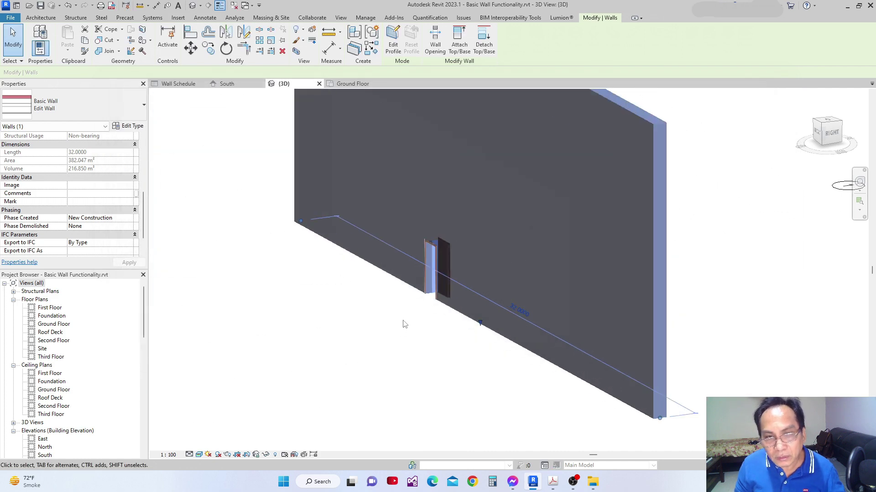
{"action": "scroll", "coordinate": [408, 317], "scroll_direction": "up", "scroll_amount": 5}
{"action": "left_click", "coordinate": [410, 315]}
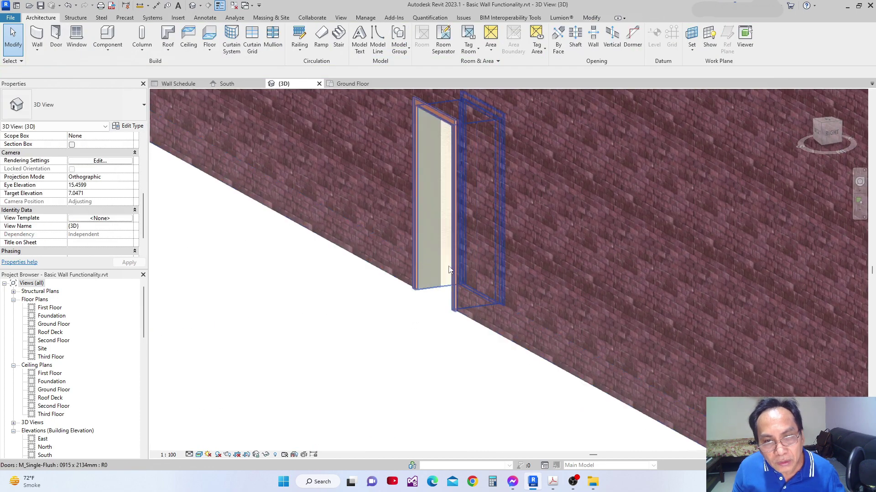
{"action": "scroll", "coordinate": [449, 269], "scroll_direction": "up", "scroll_amount": 2}
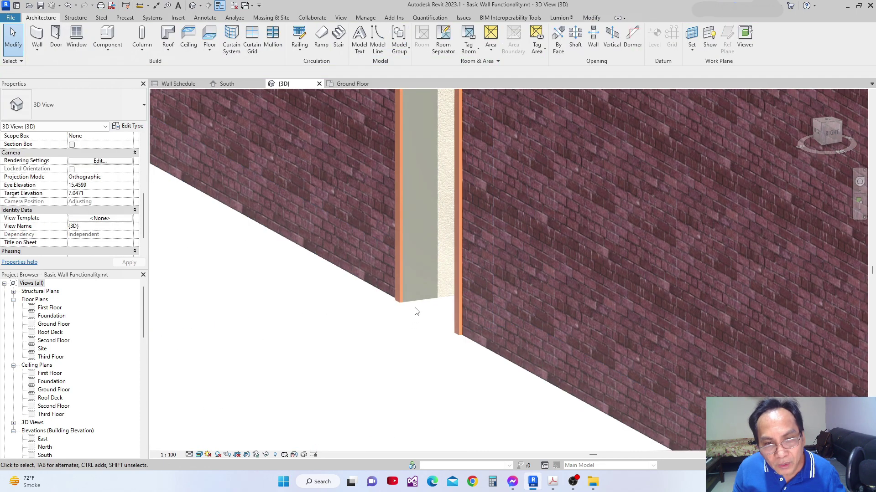
{"action": "scroll", "coordinate": [418, 262], "scroll_direction": "down", "scroll_amount": 5}
{"action": "scroll", "coordinate": [549, 237], "scroll_direction": "down", "scroll_amount": 10}
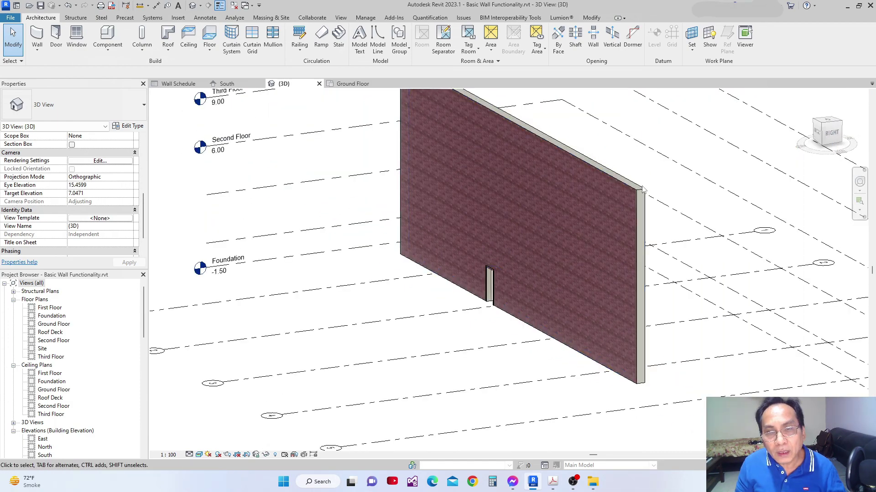
{"action": "left_click", "coordinate": [641, 191]}
- Change the Edit Wall type's wrapping At Inserts to Both
{"action": "left_click", "coordinate": [132, 127]}
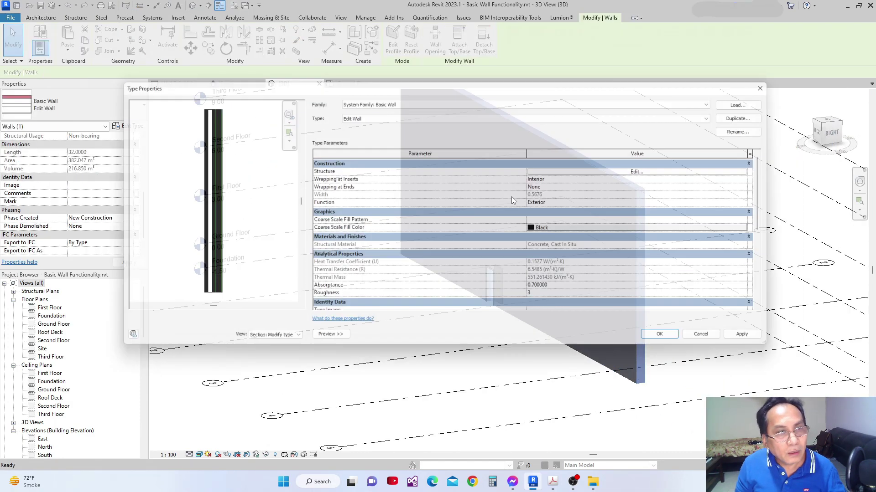
{"action": "left_click", "coordinate": [650, 170]}
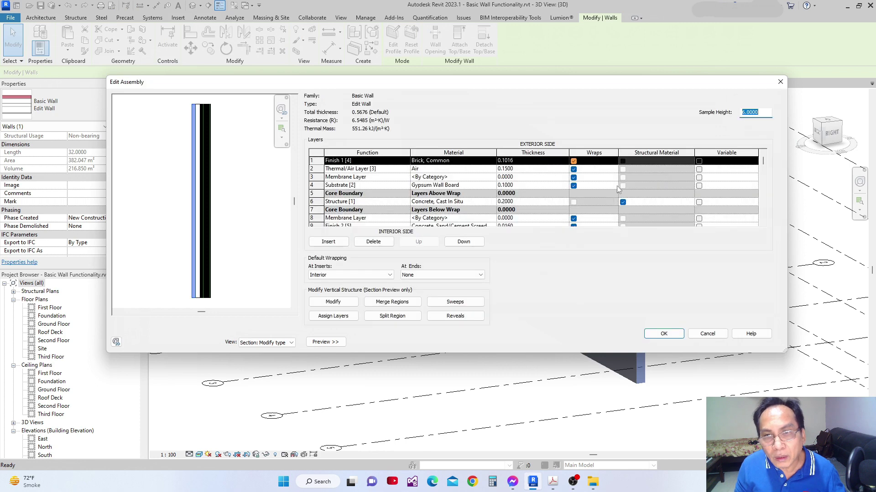
{"action": "left_click", "coordinate": [349, 275]}
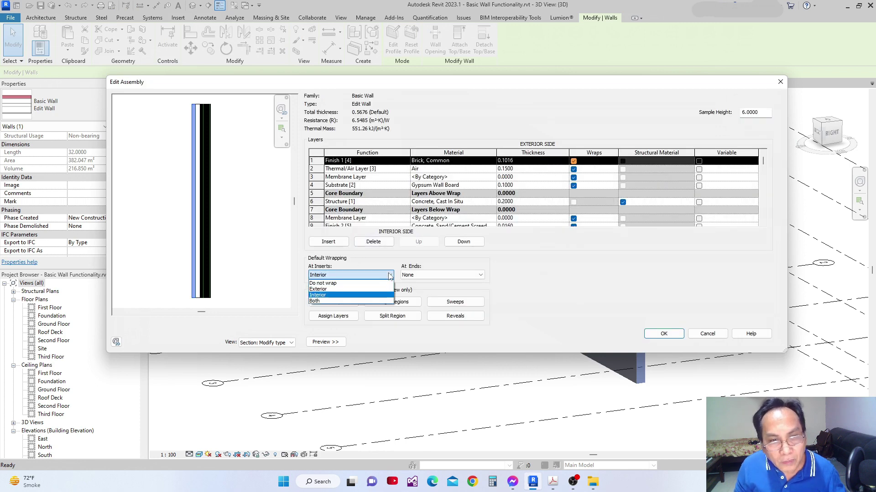
{"action": "left_click", "coordinate": [316, 302]}
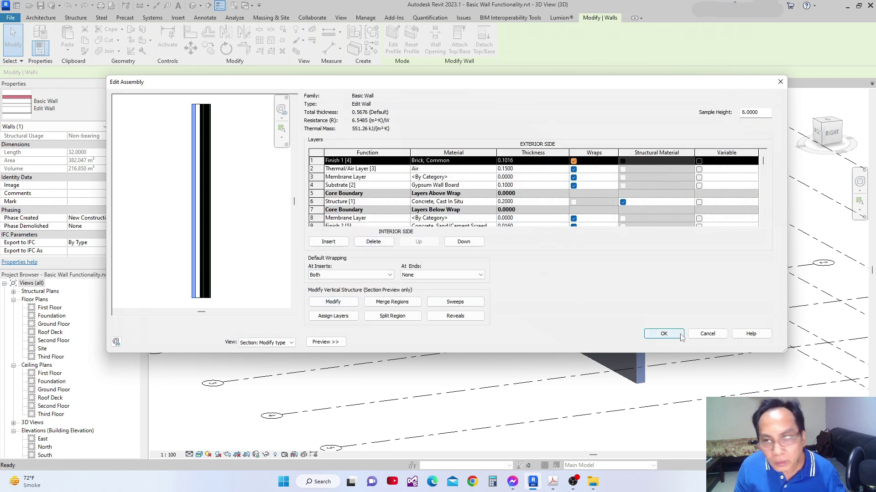
{"action": "left_click", "coordinate": [663, 334]}
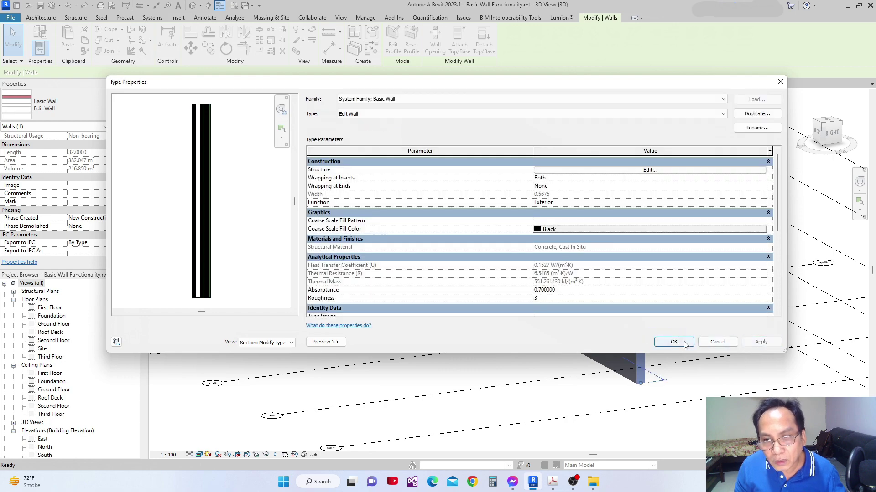
{"action": "left_click", "coordinate": [673, 342]}
{"action": "left_click", "coordinate": [454, 323]}
- Orbit and zoom around the door to inspect the wrapped jamb
{"action": "scroll", "coordinate": [478, 269], "scroll_direction": "up", "scroll_amount": 6}
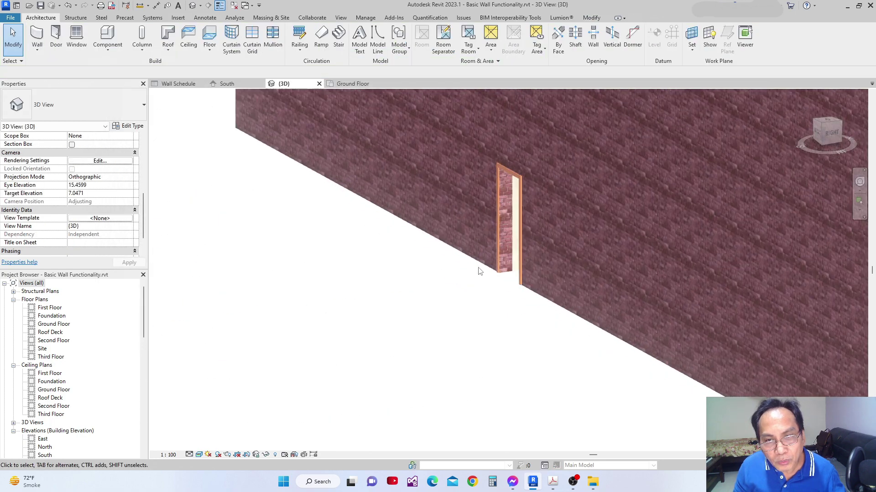
{"action": "middle_click_drag", "start_coordinate": [460, 237], "coordinate": [411, 259], "text": "shift"}
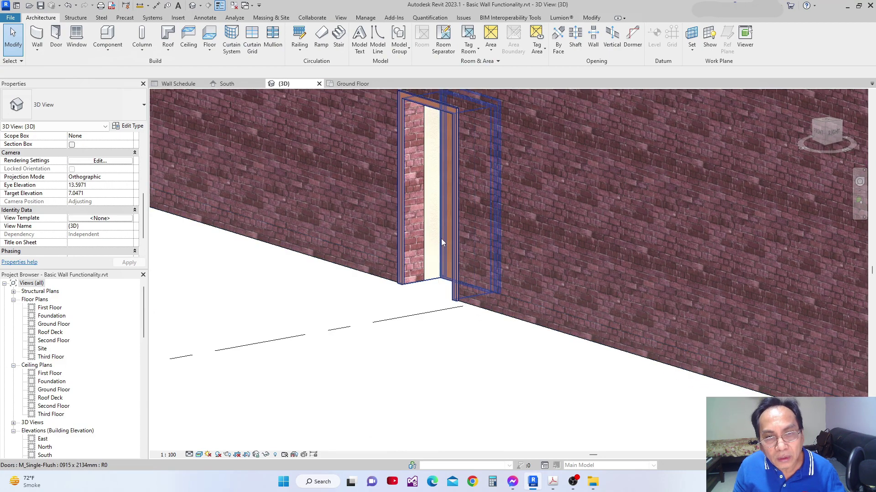
{"action": "scroll", "coordinate": [433, 274], "scroll_direction": "down", "scroll_amount": 3}
{"action": "middle_click_drag", "start_coordinate": [433, 283], "coordinate": [459, 324], "text": "shift"}
{"action": "scroll", "coordinate": [458, 286], "scroll_direction": "down", "scroll_amount": 5}
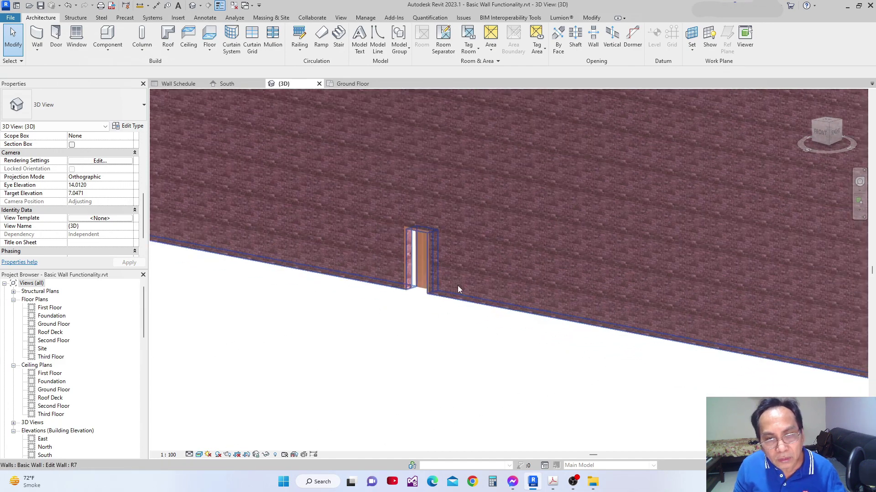
{"action": "scroll", "coordinate": [462, 287], "scroll_direction": "up", "scroll_amount": 3}
{"action": "scroll", "coordinate": [436, 294], "scroll_direction": "up", "scroll_amount": 6}
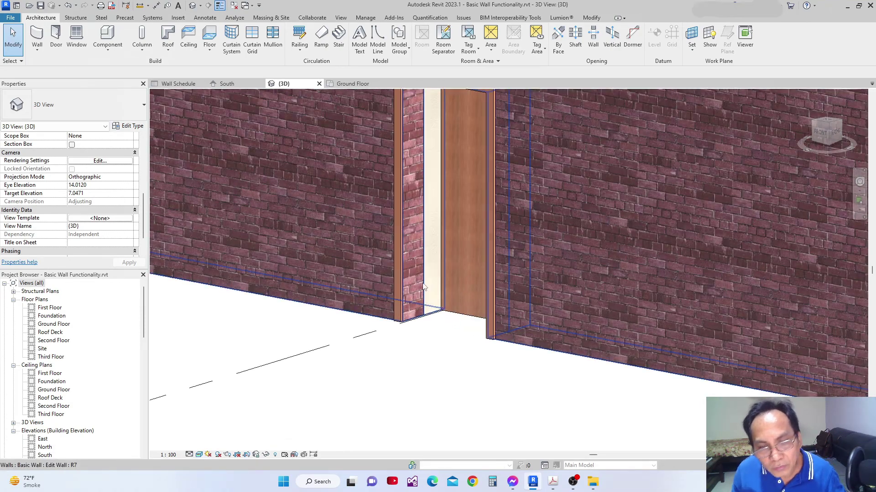
{"action": "scroll", "coordinate": [423, 287], "scroll_direction": "down", "scroll_amount": 4}
{"action": "scroll", "coordinate": [445, 324], "scroll_direction": "up", "scroll_amount": 1}
{"action": "scroll", "coordinate": [450, 332], "scroll_direction": "down", "scroll_amount": 4}
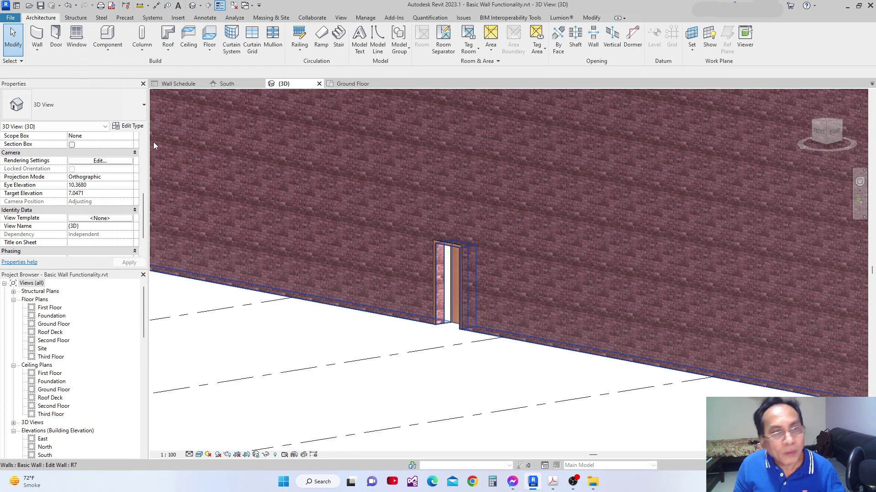
{"action": "scroll", "coordinate": [428, 238], "scroll_direction": "down", "scroll_amount": 6}
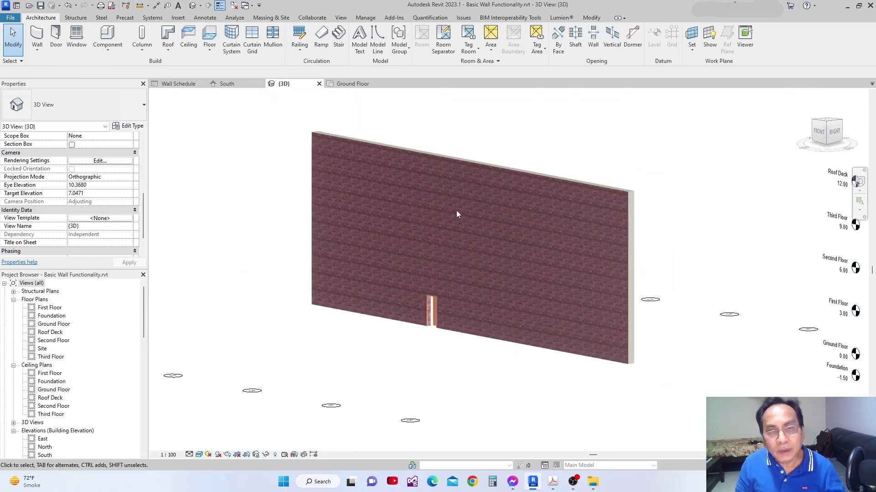
- Set the Edit Wall type's wrapping At Ends to Exterior
{"action": "left_click", "coordinate": [480, 165]}
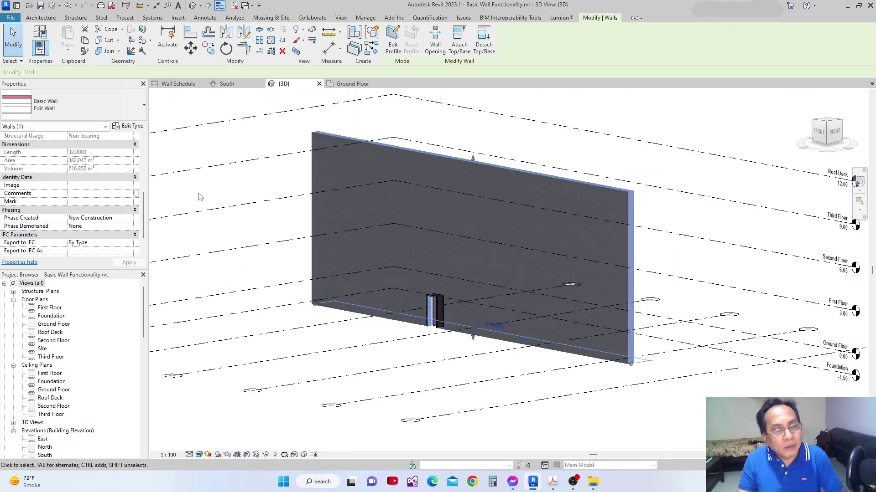
{"action": "left_click", "coordinate": [133, 127]}
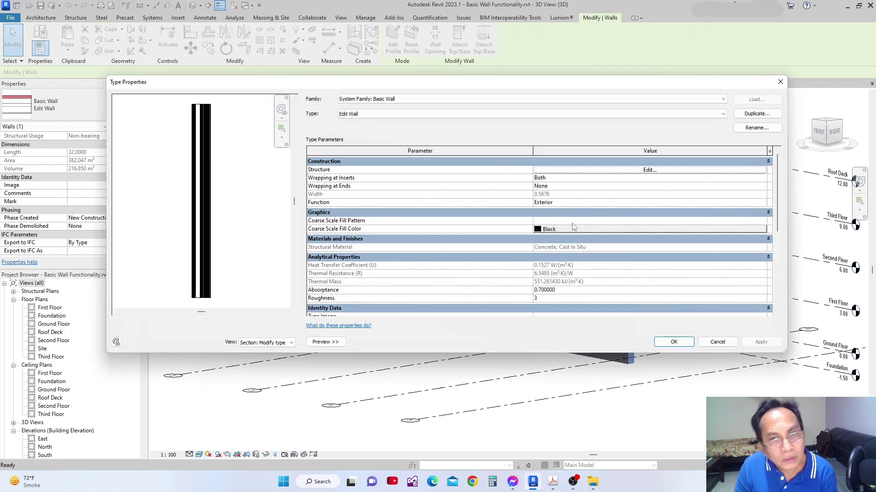
{"action": "left_click", "coordinate": [657, 170]}
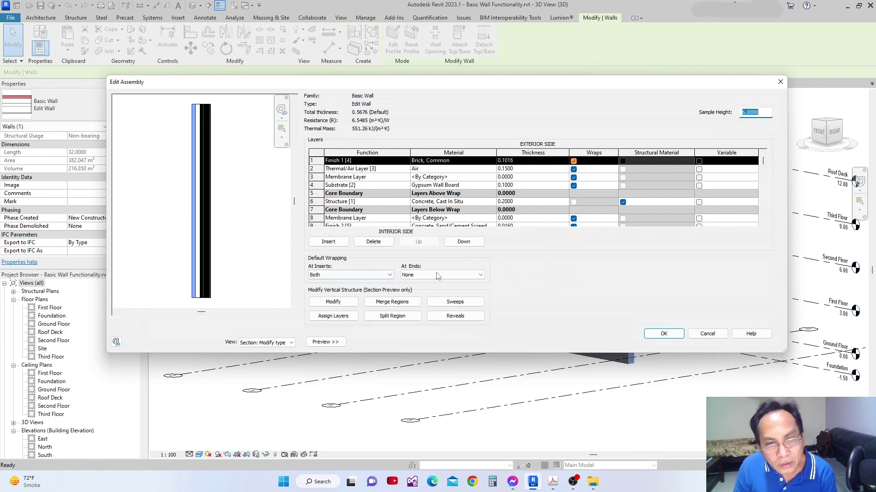
{"action": "left_click", "coordinate": [482, 276]}
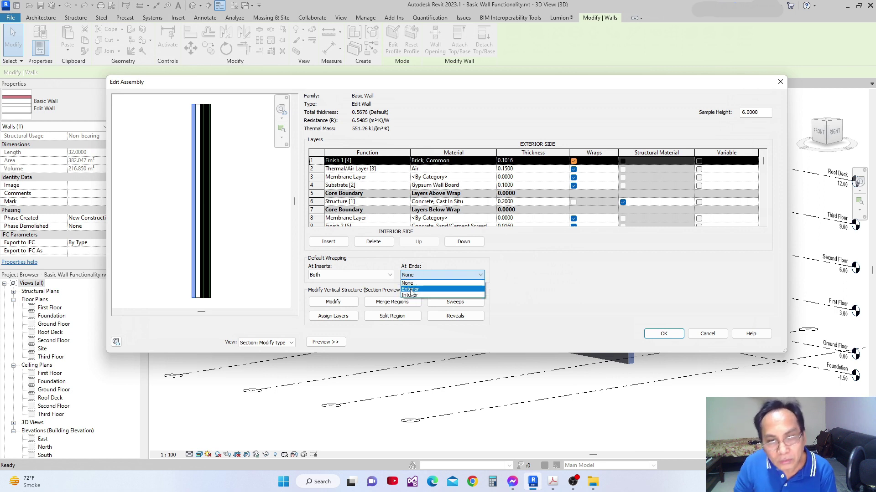
{"action": "left_click", "coordinate": [411, 290]}
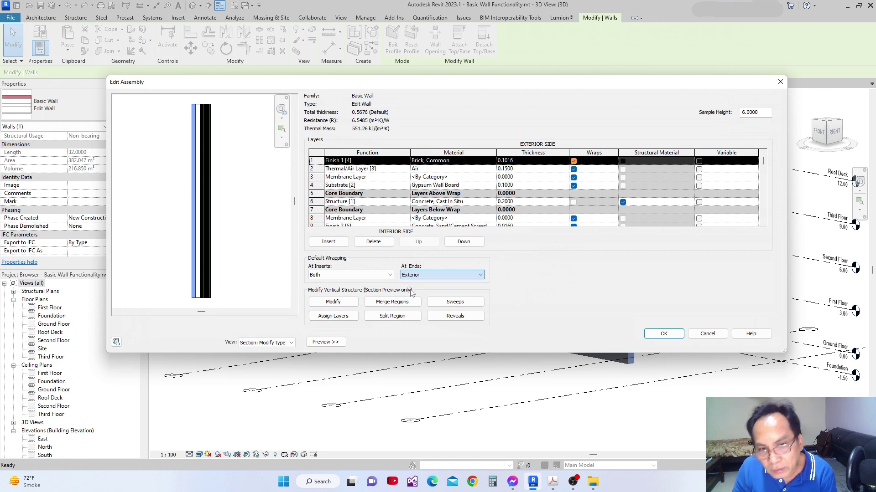
{"action": "left_click", "coordinate": [663, 335]}
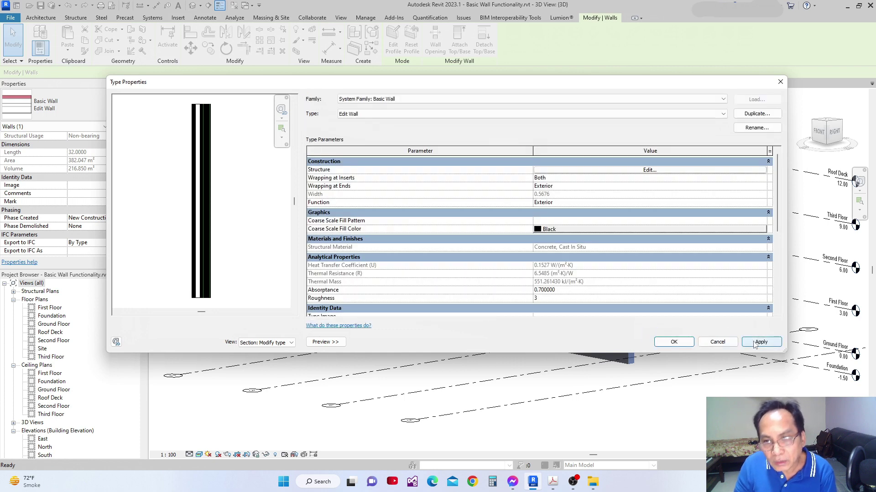
{"action": "left_click", "coordinate": [673, 342]}
{"action": "scroll", "coordinate": [626, 372], "scroll_direction": "up", "scroll_amount": 6}
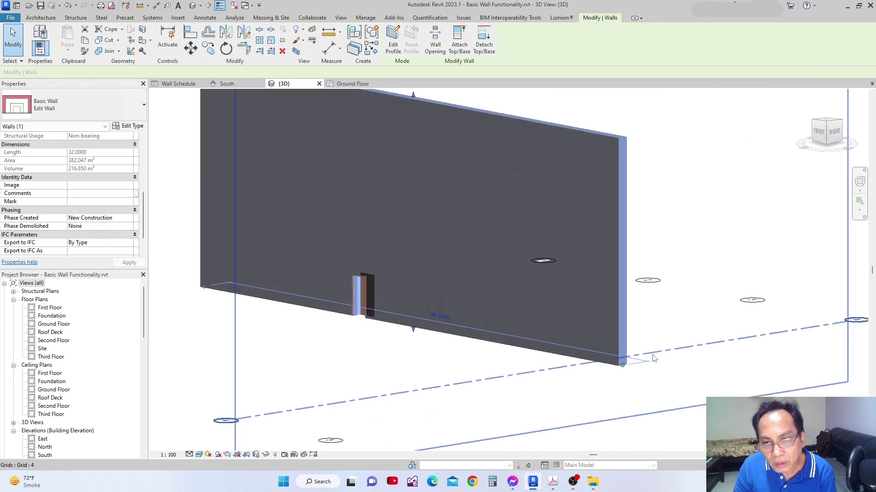
{"action": "key", "text": "Escape"}
- Orbit to a front-right view of the wall end and open the 3D view's type properties
{"action": "middle_click_drag", "start_coordinate": [626, 372], "coordinate": [560, 300], "text": "shift"}
{"action": "scroll", "coordinate": [561, 300], "scroll_direction": "down", "scroll_amount": 2}
{"action": "middle_click_drag", "start_coordinate": [559, 183], "coordinate": [461, 279], "text": "shift"}
{"action": "scroll", "coordinate": [413, 289], "scroll_direction": "up", "scroll_amount": 5}
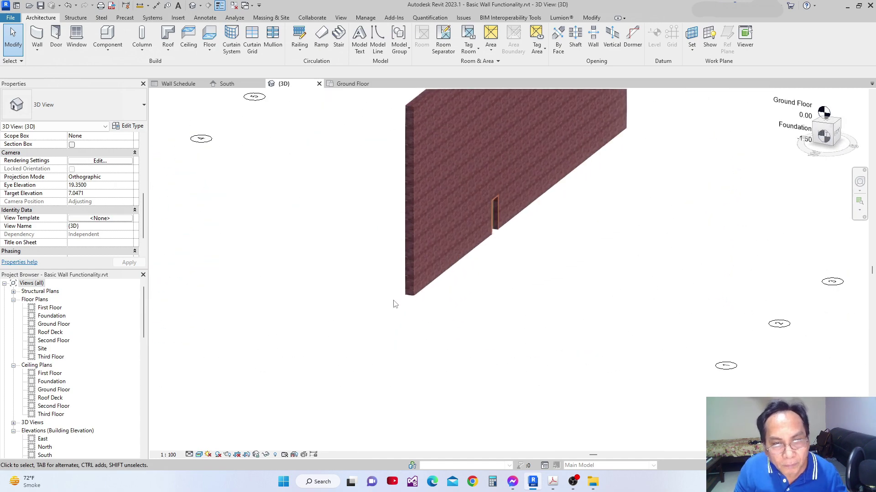
{"action": "scroll", "coordinate": [421, 294], "scroll_direction": "down", "scroll_amount": 5}
{"action": "middle_click_drag", "start_coordinate": [452, 293], "coordinate": [187, 143], "text": "shift"}
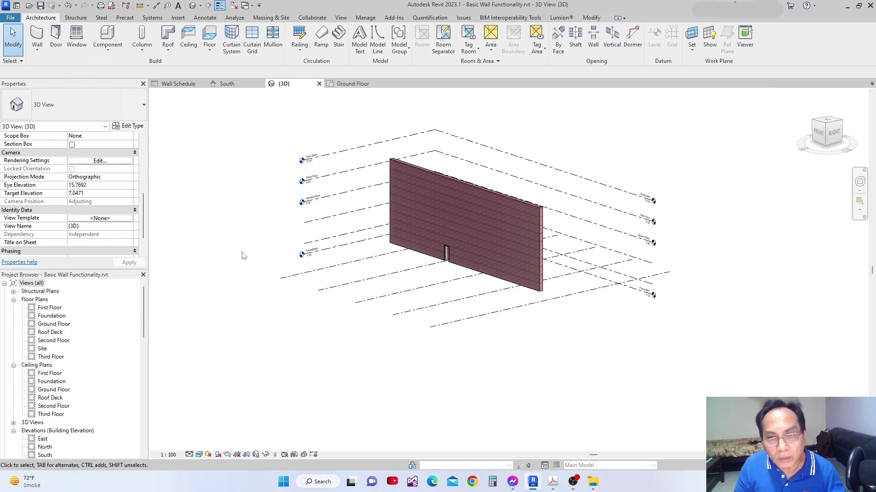
{"action": "left_click", "coordinate": [130, 126]}
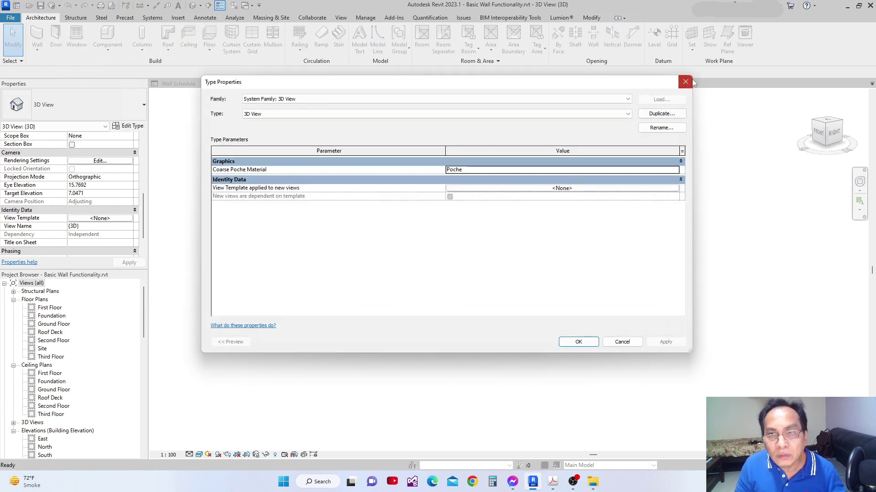
- Close the view properties and set the wall's wrapping At Ends to Interior
{"action": "left_click", "coordinate": [689, 82]}
{"action": "left_click", "coordinate": [461, 219]}
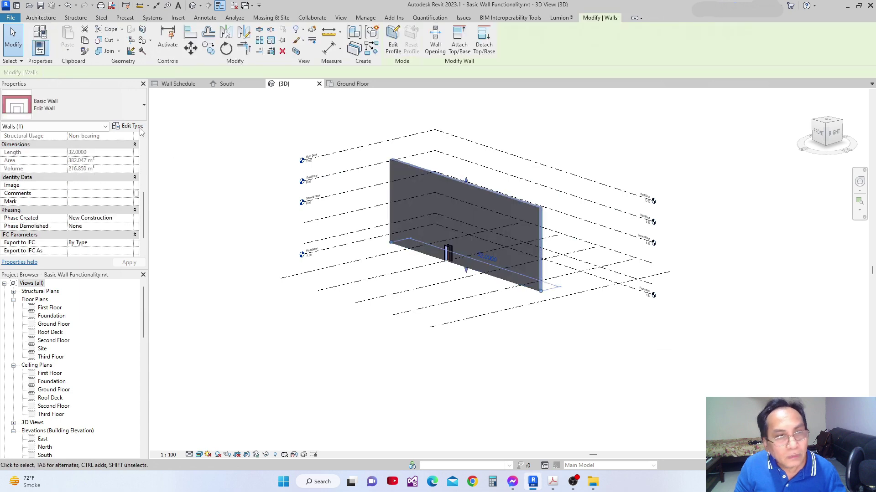
{"action": "left_click", "coordinate": [139, 129]}
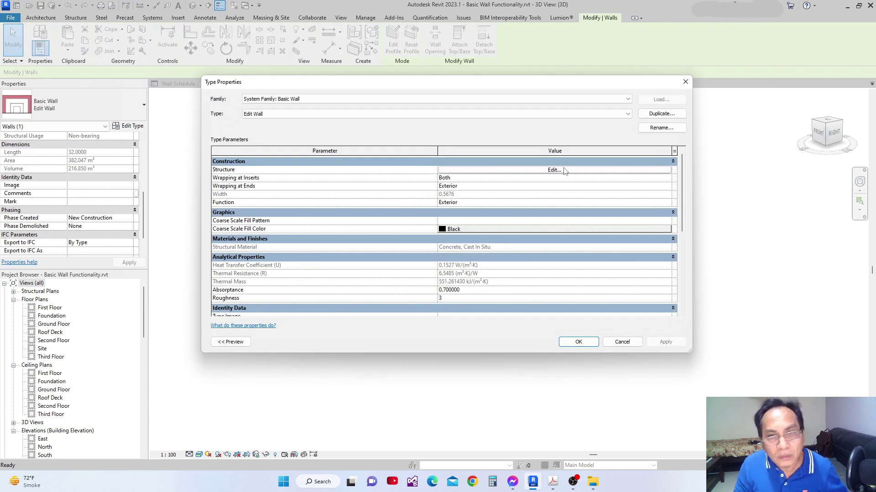
{"action": "left_click", "coordinate": [564, 170]}
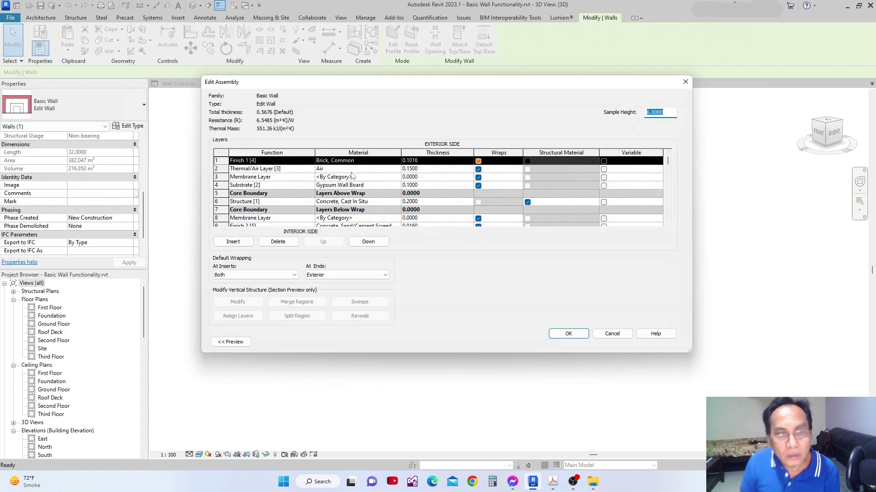
{"action": "left_click", "coordinate": [344, 274]}
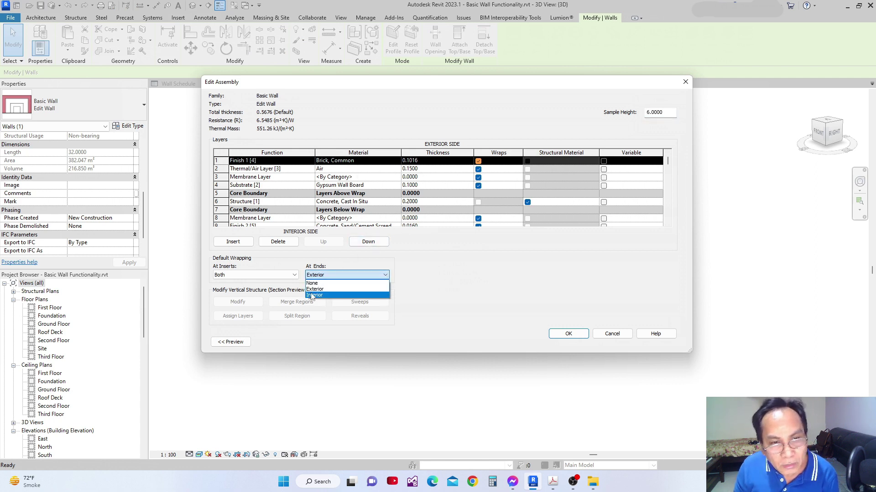
{"action": "left_click", "coordinate": [313, 296]}
{"action": "left_click", "coordinate": [569, 334]}
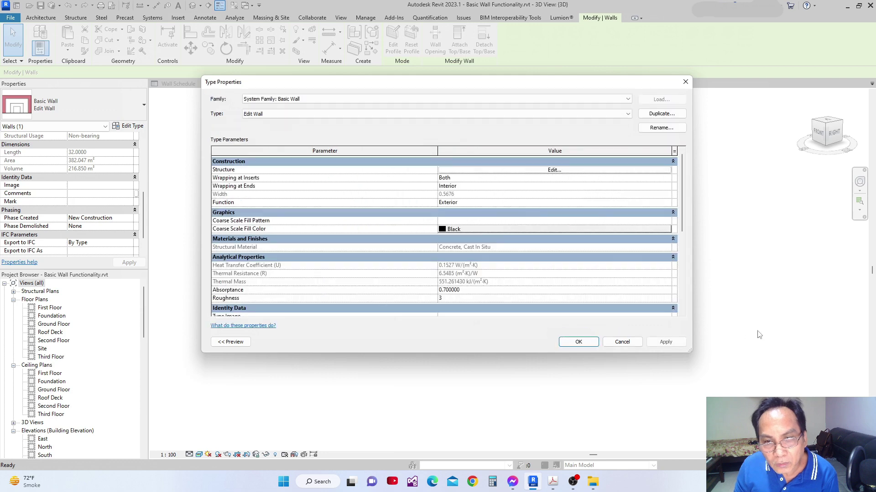
{"action": "left_click", "coordinate": [579, 343]}
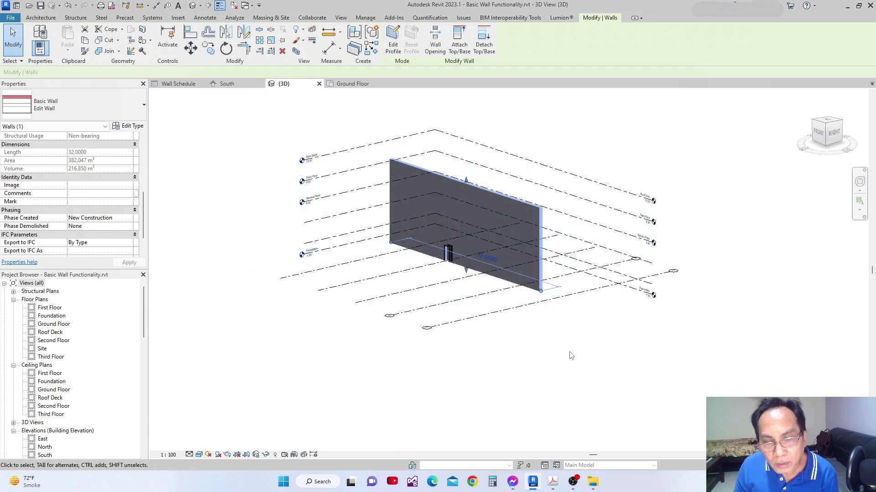
{"action": "key", "text": "Escape"}
- Orbit the 3D view to look at the wall's end from the other side
{"action": "middle_click_drag", "start_coordinate": [551, 229], "coordinate": [469, 307], "text": "shift"}
{"action": "scroll", "coordinate": [588, 322], "scroll_direction": "down", "scroll_amount": 3}
{"action": "scroll", "coordinate": [480, 303], "scroll_direction": "up", "scroll_amount": 2}
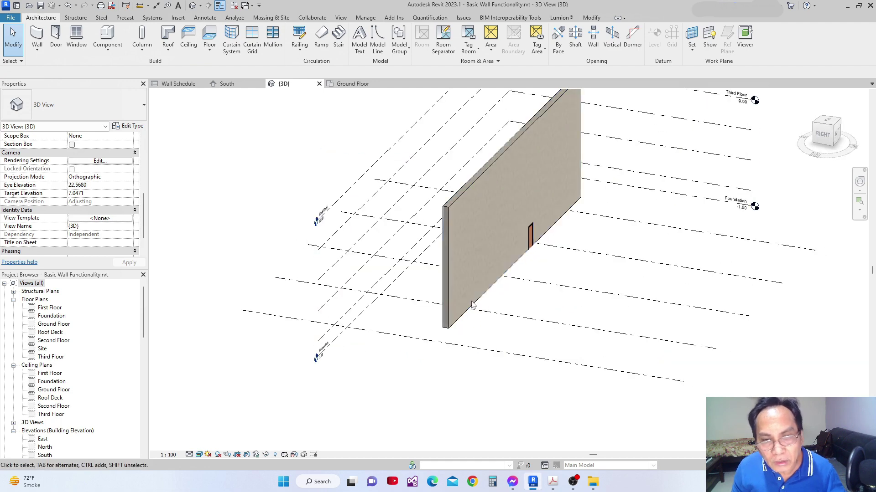
{"action": "middle_click_drag", "start_coordinate": [450, 319], "coordinate": [470, 303], "text": "shift"}
- Orbit the 3D view round to a front-on view of the wall
{"action": "middle_click_drag", "start_coordinate": [466, 234], "coordinate": [602, 265], "text": "shift"}
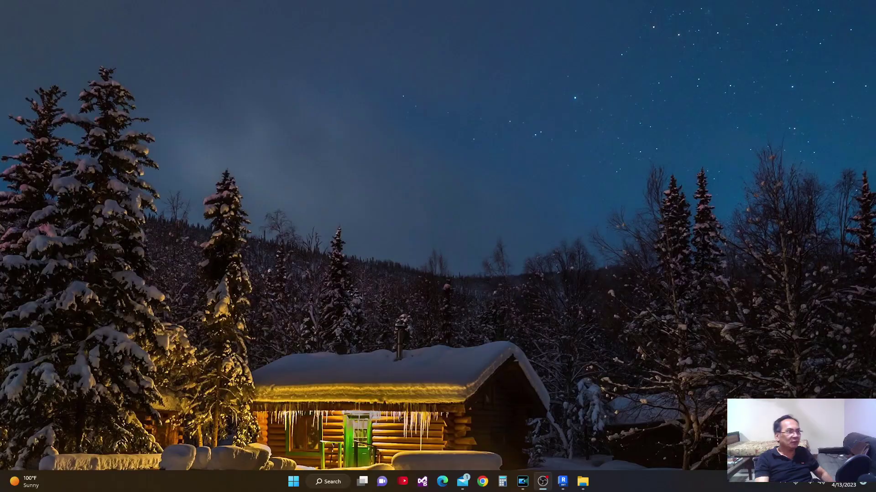